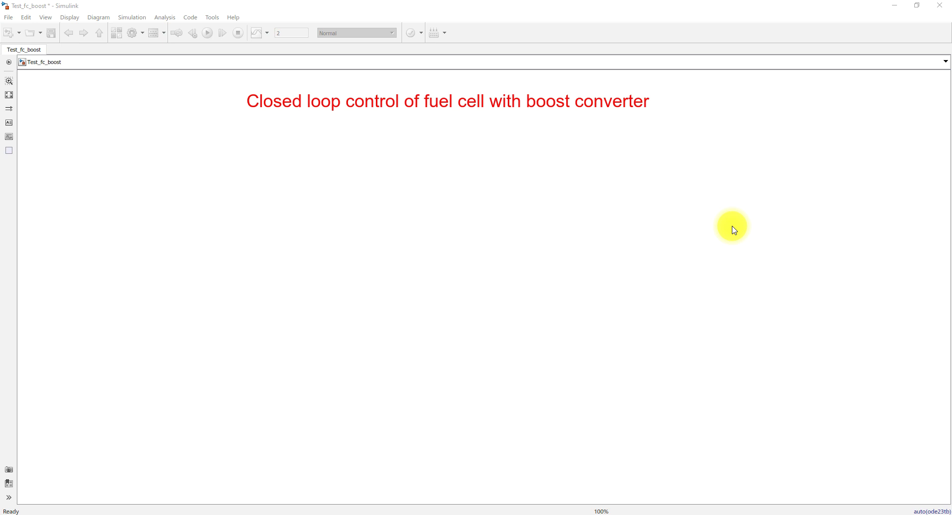
Add a Fuel Cell Stack block to the empty model and place it below the title at its left end.
{"action": "double_click", "coordinate": [290, 215]}
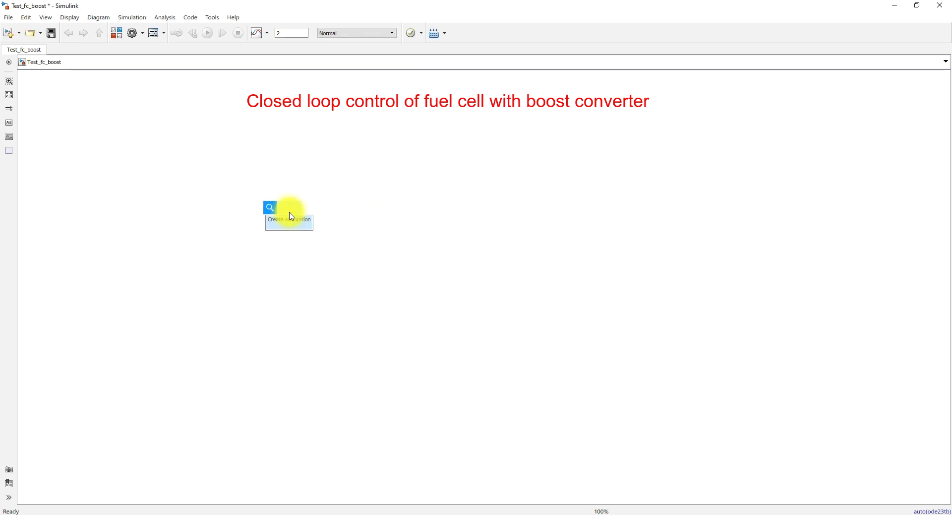
{"action": "type", "text": "fuel"}
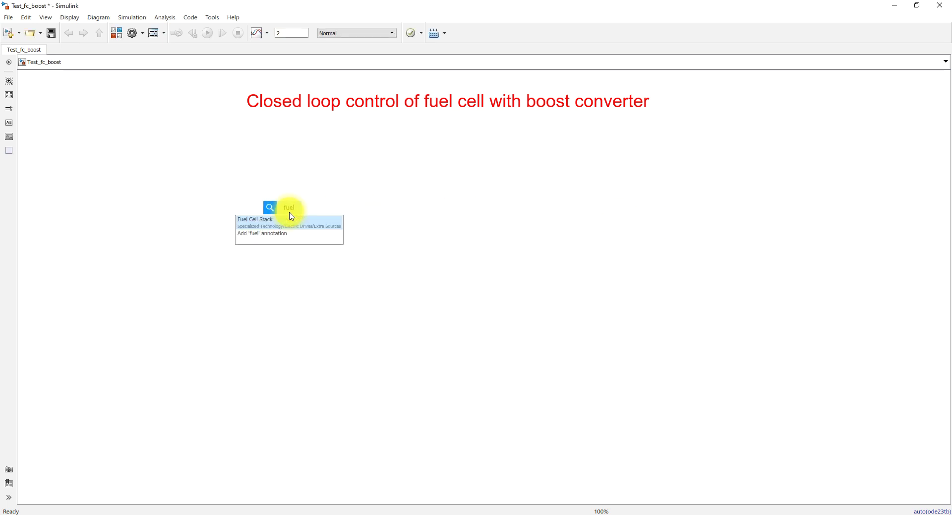
{"action": "left_click", "coordinate": [274, 221]}
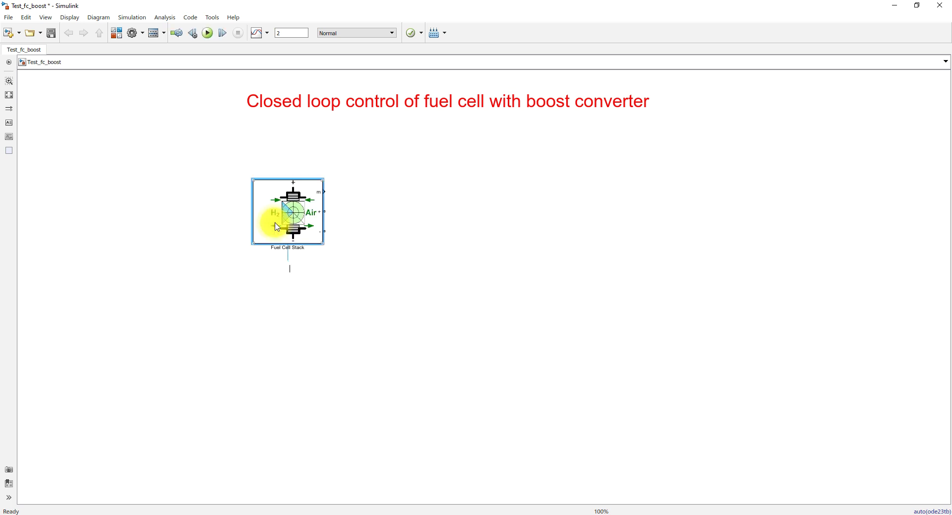
{"action": "left_click", "coordinate": [361, 253]}
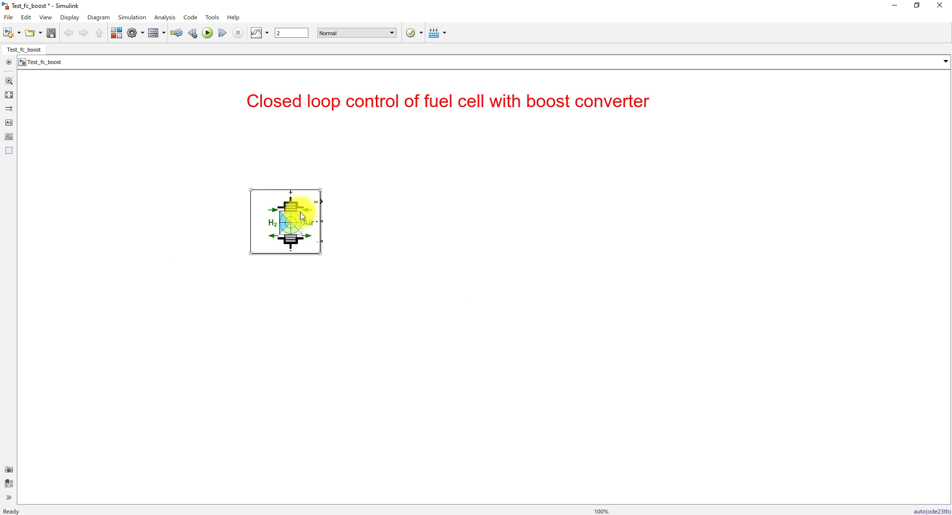
{"action": "left_click_drag", "start_coordinate": [302, 207], "coordinate": [275, 217]}
Set the Fuel Cell Stack's preset model to PEMFC - 1.26 kW - 24 Vdc and apply it.
{"action": "double_click", "coordinate": [274, 218]}
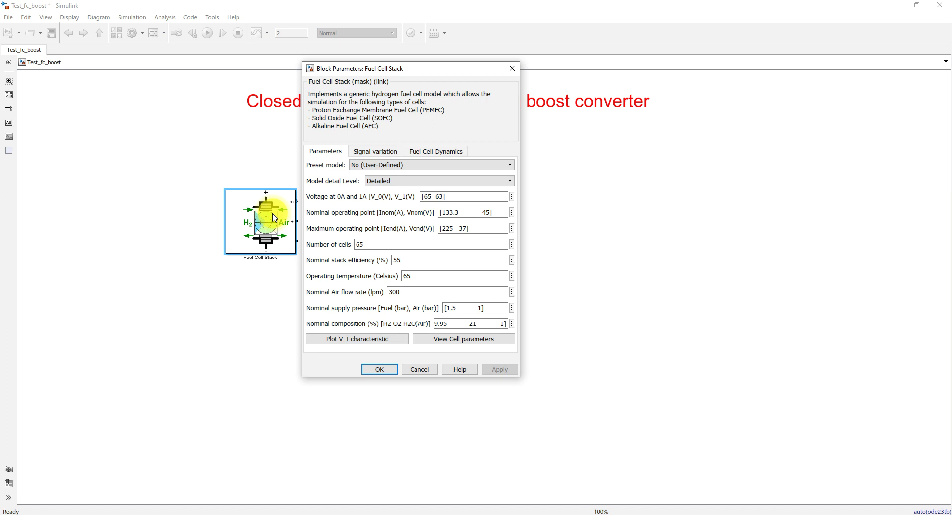
{"action": "left_click", "coordinate": [399, 164]}
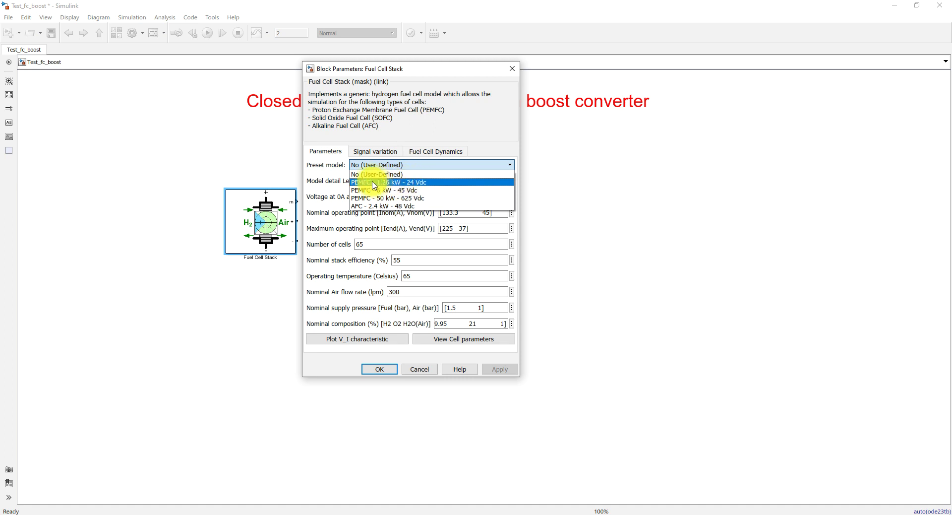
{"action": "left_click", "coordinate": [416, 183]}
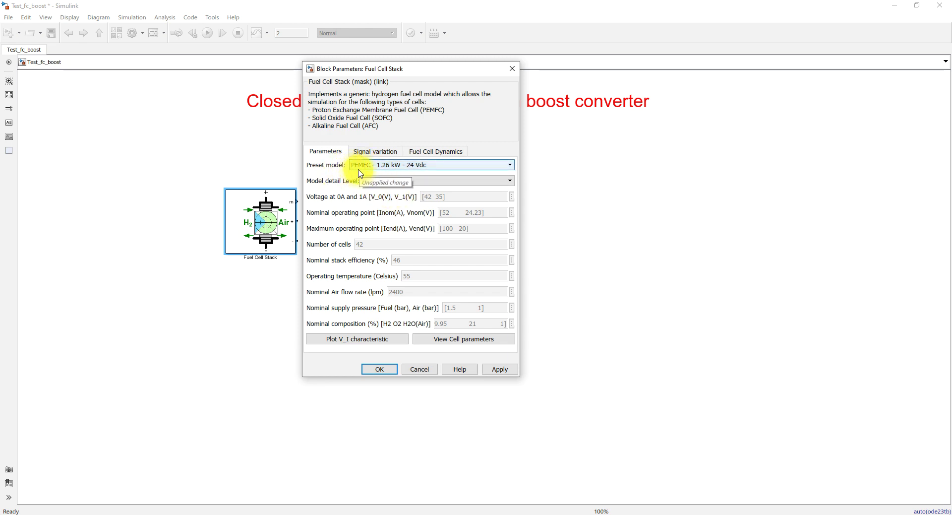
{"action": "left_click", "coordinate": [499, 371]}
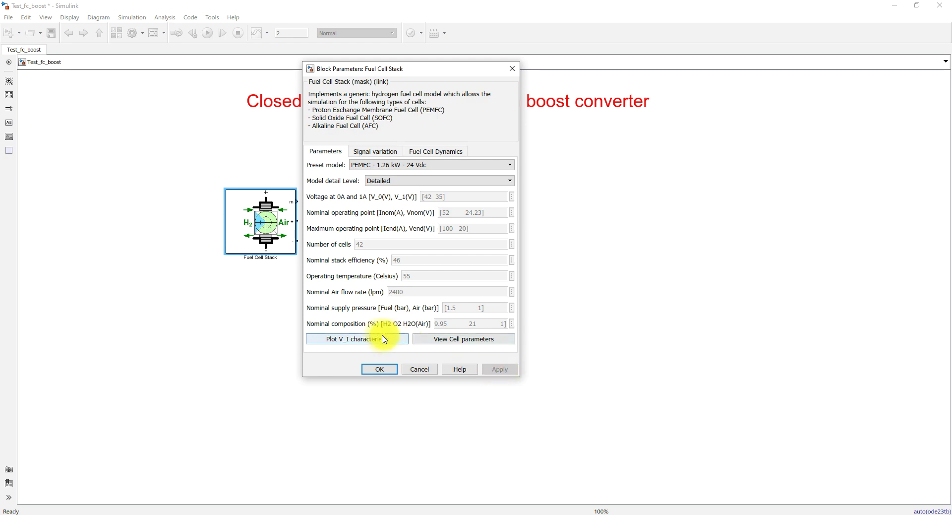
Plot the stack's V_I characteristic, examine the nominal and maximum operating points, and close the figure and block parameters.
{"action": "left_click", "coordinate": [339, 340]}
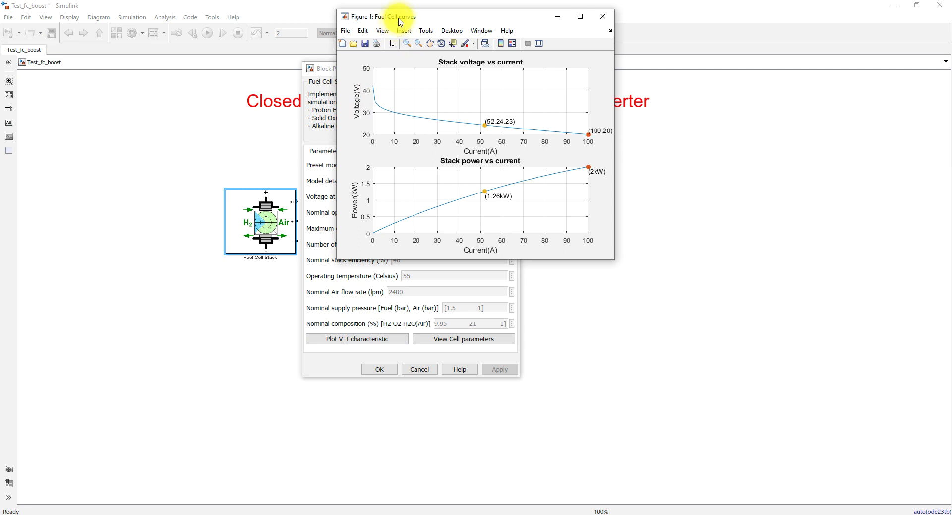
{"action": "left_click_drag", "start_coordinate": [400, 20], "coordinate": [397, 66]}
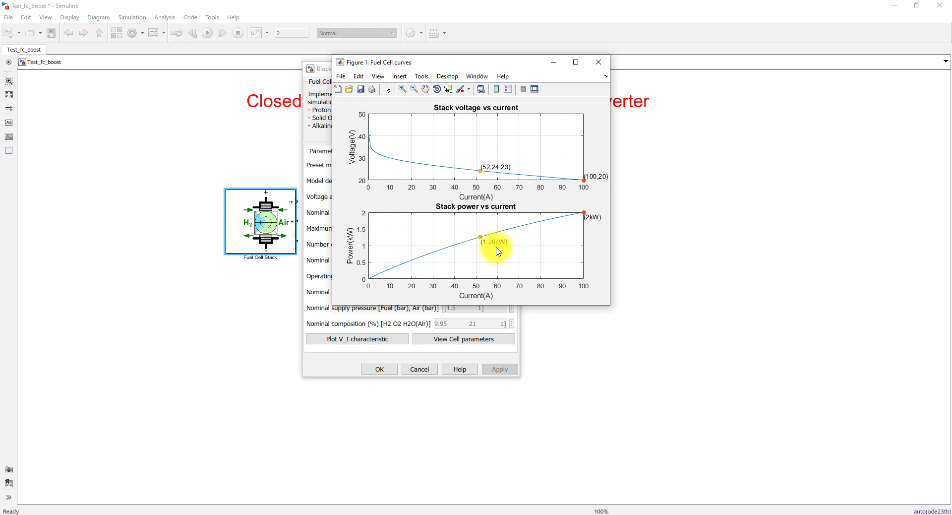
{"action": "key", "text": "F9"}
{"action": "mouse_move", "coordinate": [493, 244]}
{"action": "left_mouse_down"}
{"action": "mouse_move", "coordinate": [457, 251]}
{"action": "mouse_move", "coordinate": [507, 249]}
{"action": "mouse_move", "coordinate": [496, 252]}
{"action": "left_mouse_up"}
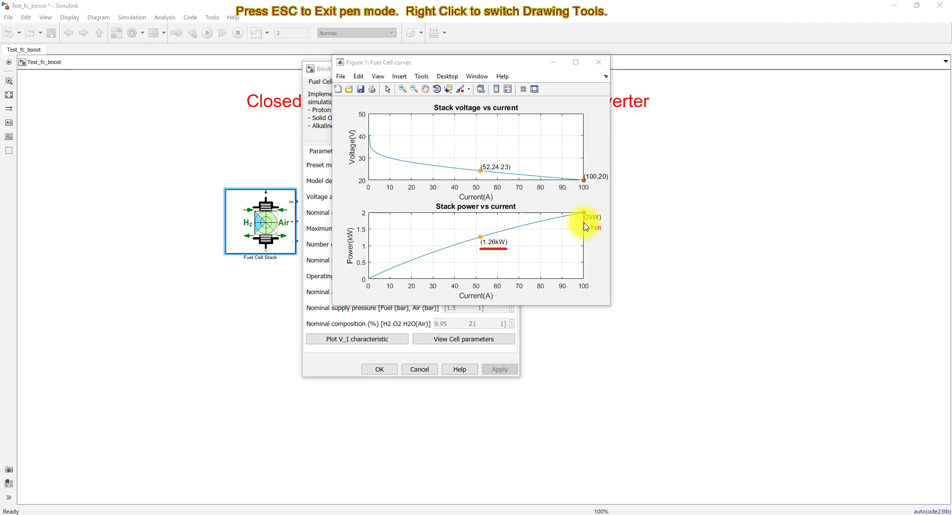
{"action": "mouse_move", "coordinate": [574, 219]}
{"action": "left_mouse_down"}
{"action": "mouse_move", "coordinate": [597, 224]}
{"action": "mouse_move", "coordinate": [601, 215]}
{"action": "mouse_move", "coordinate": [593, 204]}
{"action": "mouse_move", "coordinate": [577, 219]}
{"action": "left_mouse_up"}
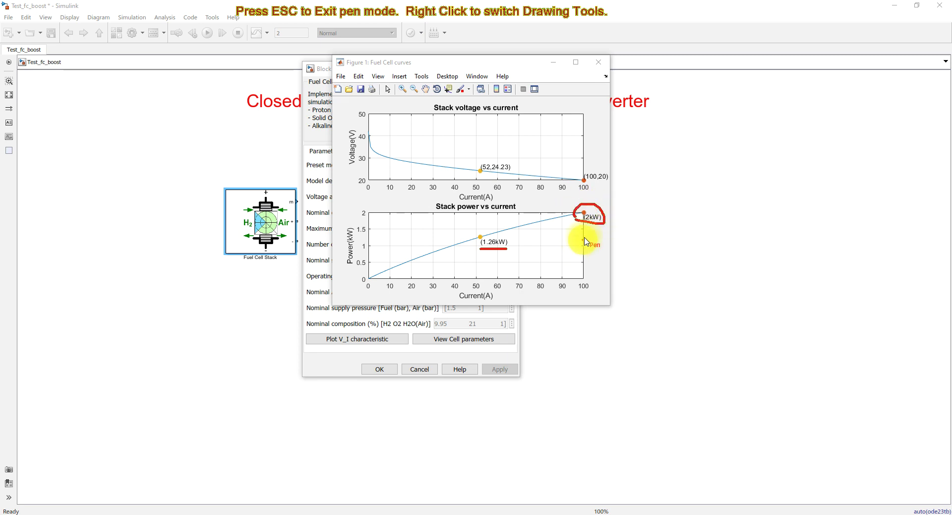
{"action": "mouse_move", "coordinate": [583, 183]}
{"action": "left_mouse_down"}
{"action": "mouse_move", "coordinate": [608, 176]}
{"action": "mouse_move", "coordinate": [578, 175]}
{"action": "mouse_move", "coordinate": [595, 180]}
{"action": "left_mouse_up"}
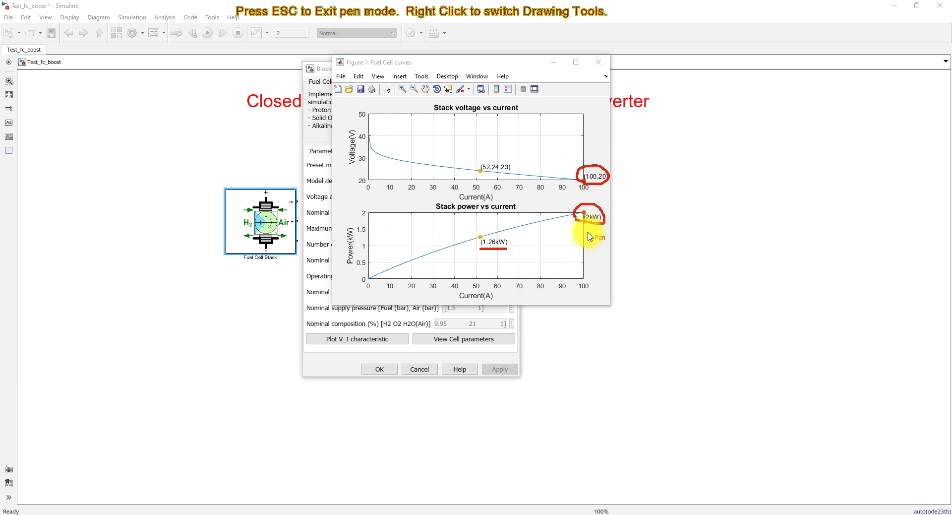
{"action": "key", "text": "Escape"}
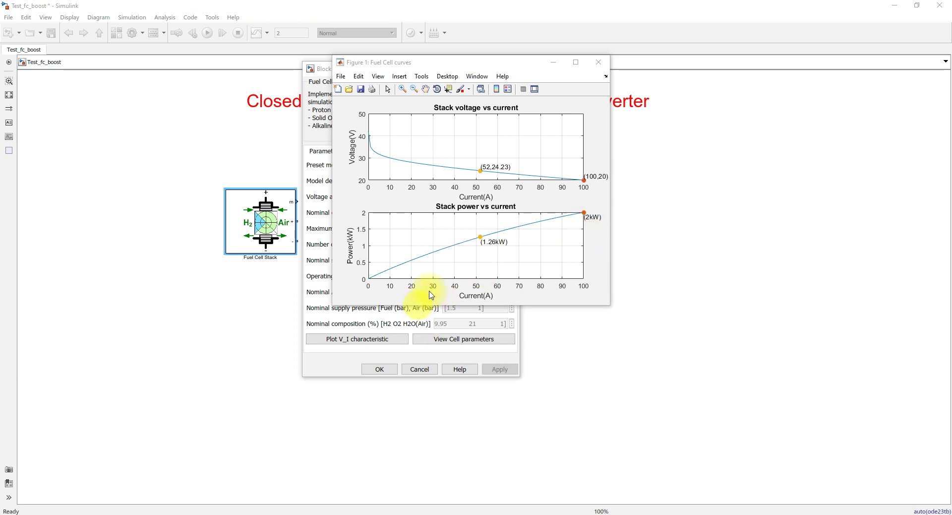
{"action": "left_click", "coordinate": [598, 62]}
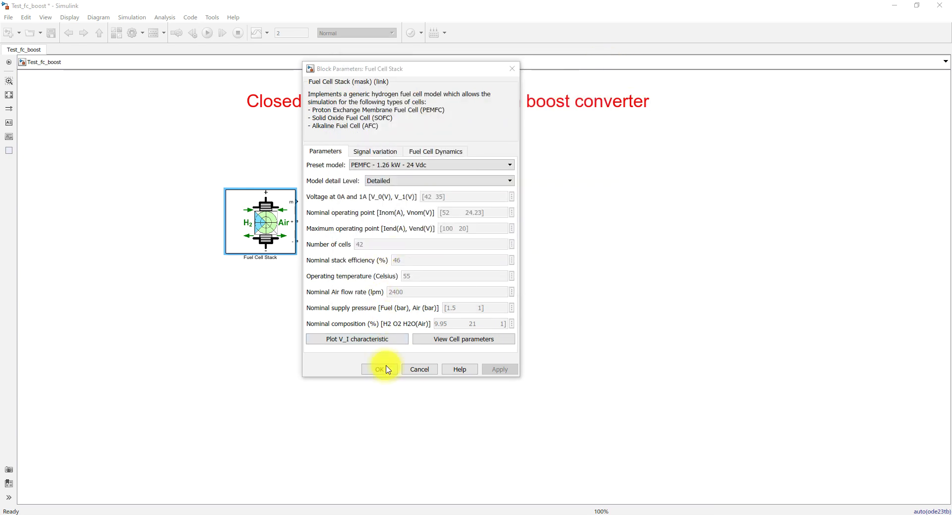
{"action": "left_click", "coordinate": [381, 369]}
Switch to MATLAB and review the Design_BoostPV.m inputs and the equations for L, C, R and duty cycle.
{"action": "mouse_move", "coordinate": [389, 511]}
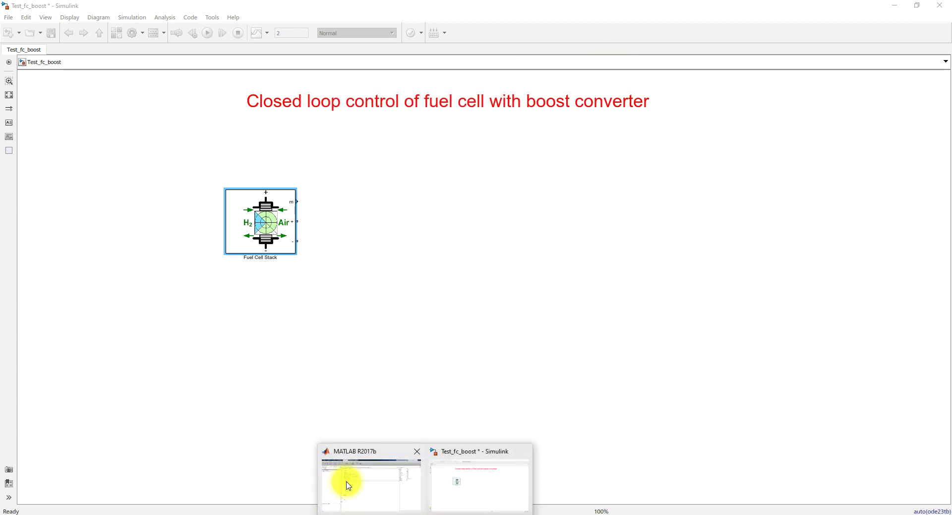
{"action": "left_click", "coordinate": [357, 470]}
{"action": "left_click_drag", "start_coordinate": [287, 210], "coordinate": [294, 332]}
{"action": "left_click", "coordinate": [243, 119]}
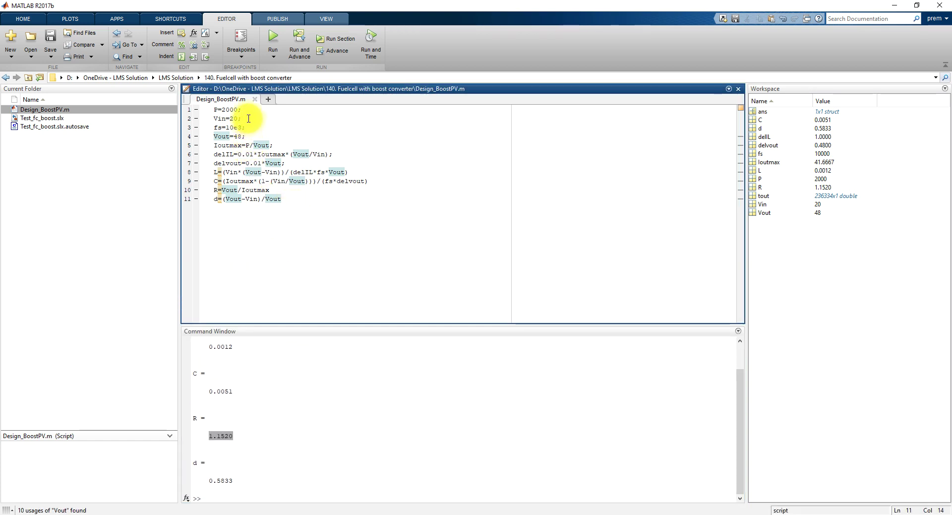
{"action": "double_click", "coordinate": [236, 109]}
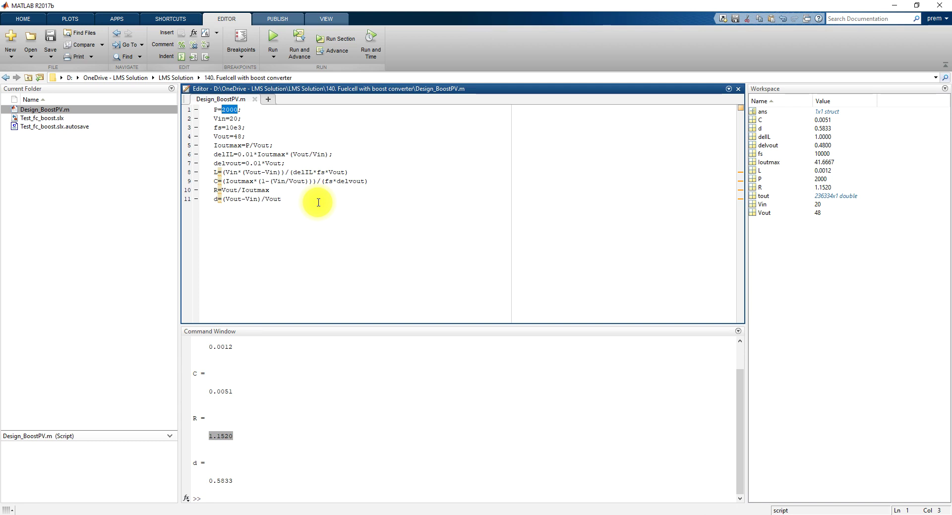
{"action": "left_click", "coordinate": [236, 119]}
{"action": "double_click", "coordinate": [236, 119]}
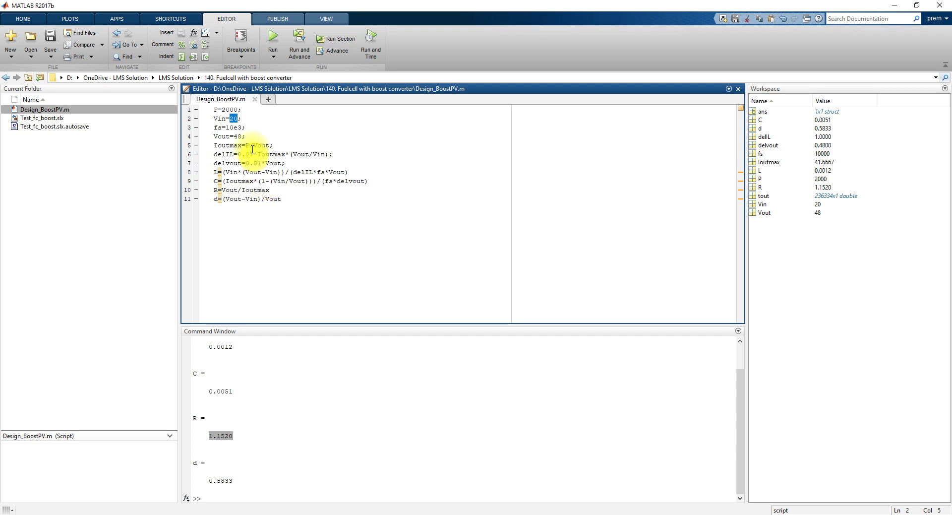
{"action": "left_click_drag", "start_coordinate": [245, 128], "coordinate": [233, 128]}
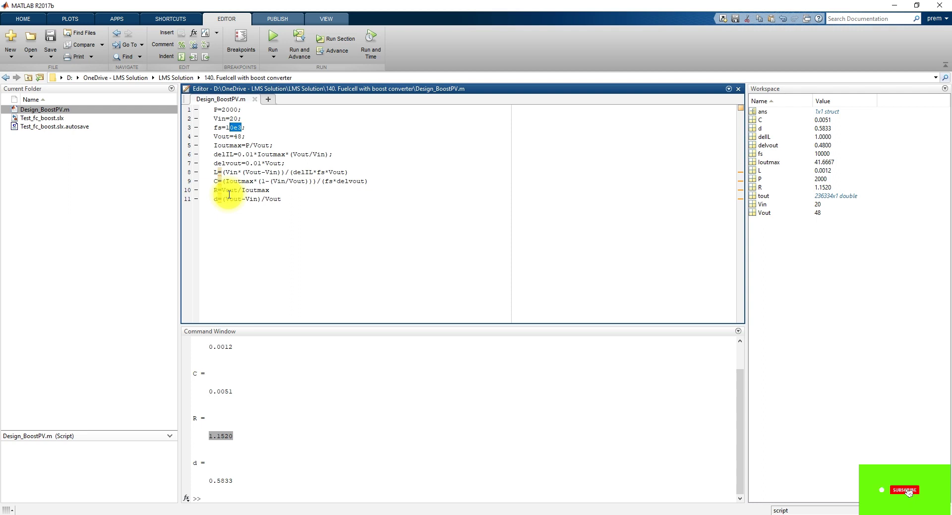
{"action": "double_click", "coordinate": [215, 146]}
{"action": "left_click", "coordinate": [217, 156]}
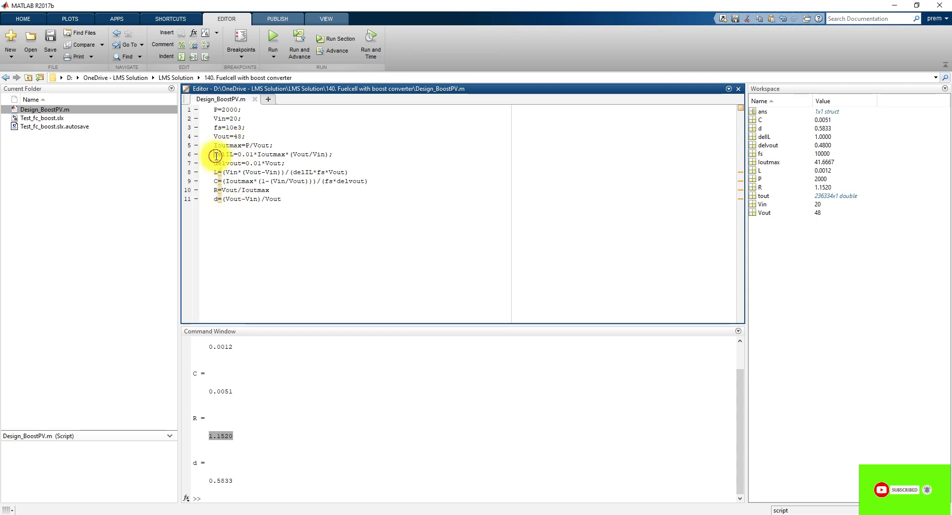
{"action": "left_click_drag", "start_coordinate": [215, 163], "coordinate": [227, 190]}
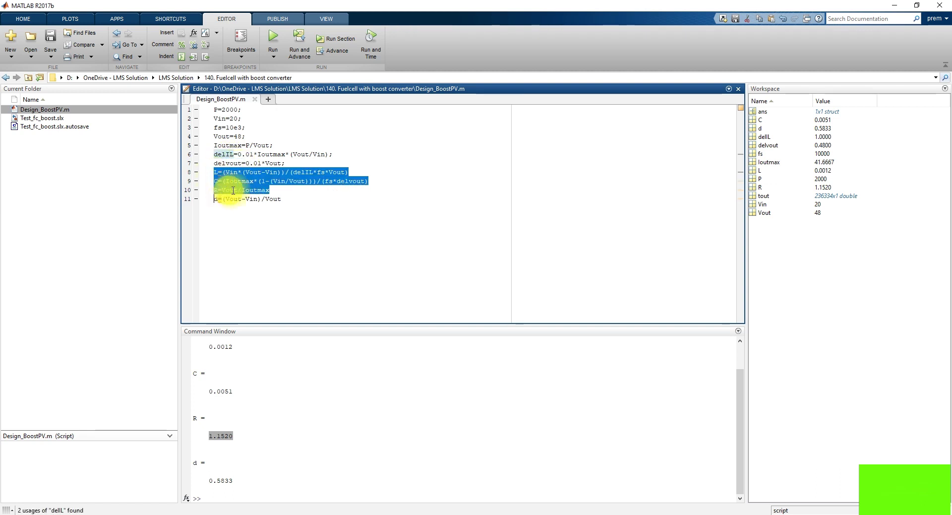
{"action": "left_click_drag", "start_coordinate": [244, 324], "coordinate": [248, 234]}
{"action": "left_click", "coordinate": [241, 199]}
{"action": "double_click", "coordinate": [242, 191]}
{"action": "triple_click", "coordinate": [238, 193]}
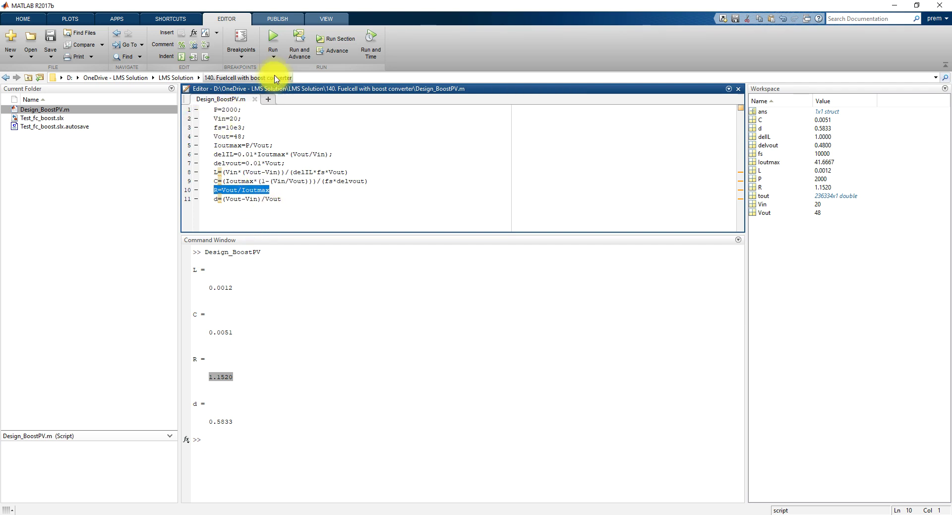
Run the Design_BoostPV script and inspect the computed L, C and R values in its output.
{"action": "left_click", "coordinate": [277, 42]}
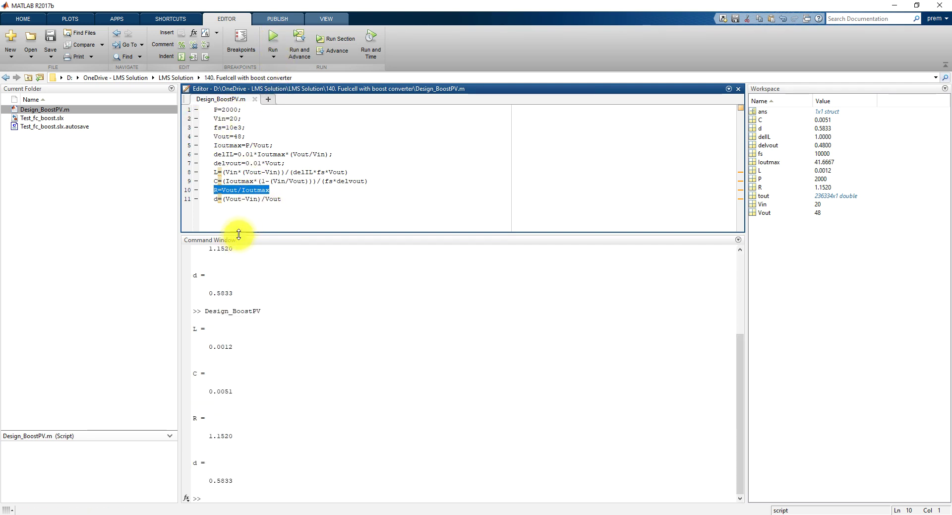
{"action": "left_click_drag", "start_coordinate": [238, 232], "coordinate": [242, 218]}
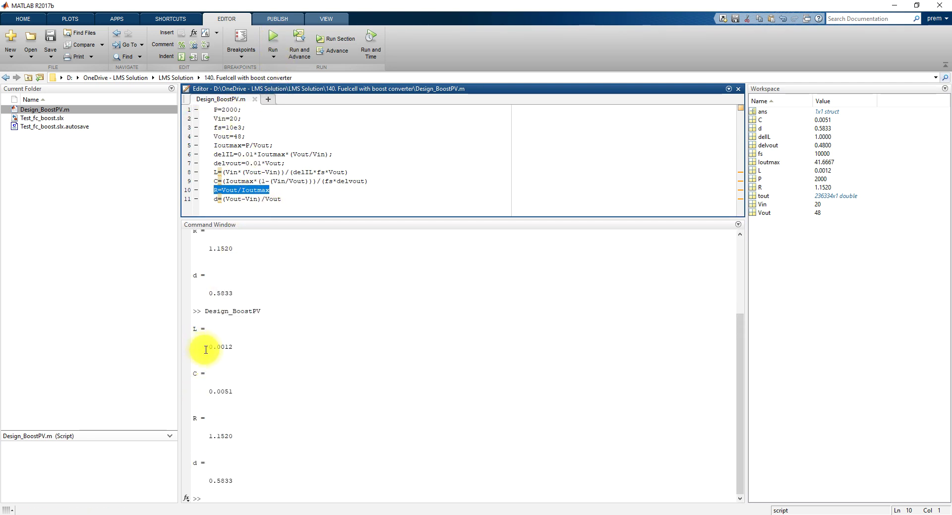
{"action": "left_click_drag", "start_coordinate": [205, 347], "coordinate": [238, 349]}
{"action": "left_click_drag", "start_coordinate": [204, 437], "coordinate": [240, 433]}
{"action": "left_click_drag", "start_coordinate": [204, 347], "coordinate": [227, 344]}
{"action": "left_click", "coordinate": [209, 394]}
{"action": "left_click_drag", "start_coordinate": [209, 394], "coordinate": [239, 391]}
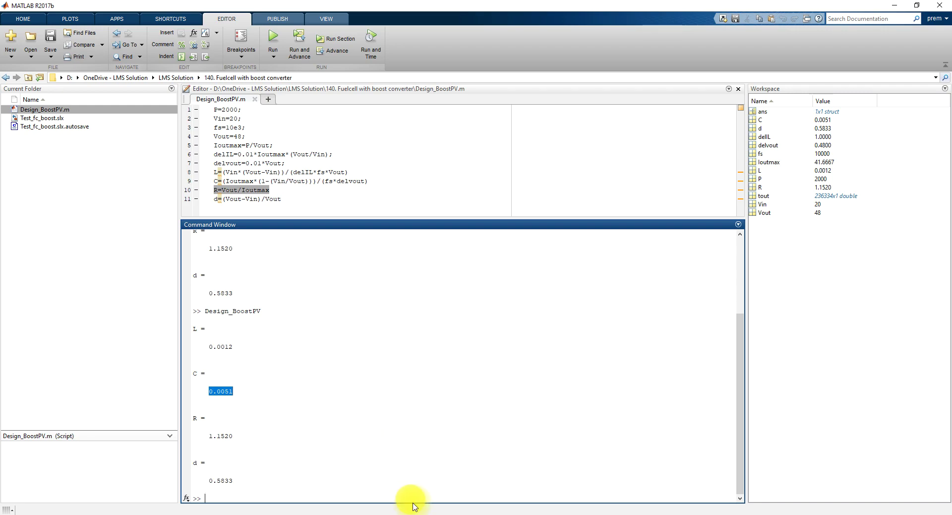
Switch back to the Simulink model, move the Fuel Cell Stack further left, and open a quick block search on the canvas.
{"action": "mouse_move", "coordinate": [431, 511]}
{"action": "left_click", "coordinate": [449, 484]}
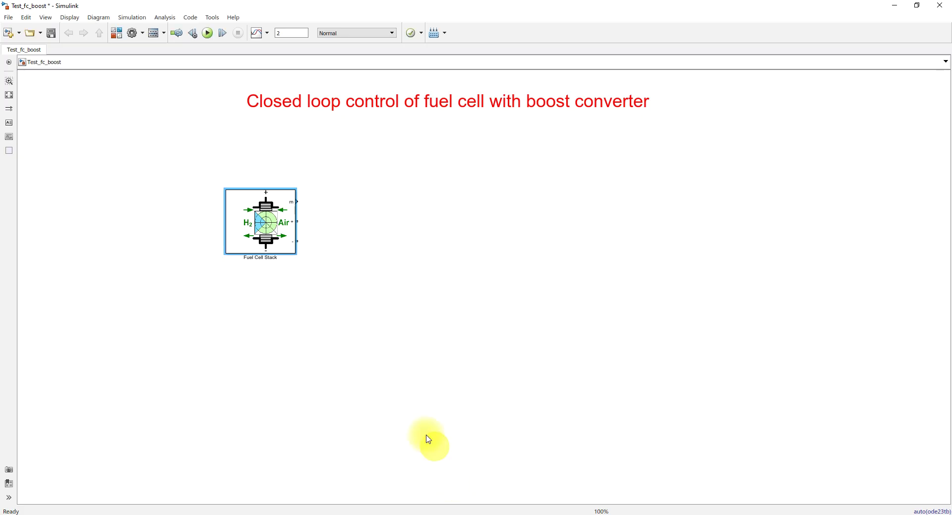
{"action": "left_click_drag", "start_coordinate": [263, 244], "coordinate": [212, 259]}
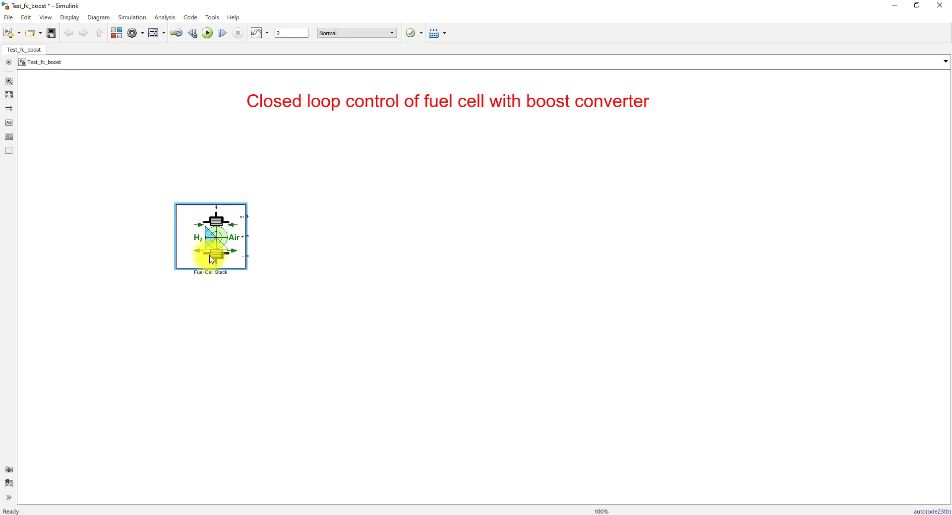
{"action": "double_click", "coordinate": [342, 310]}
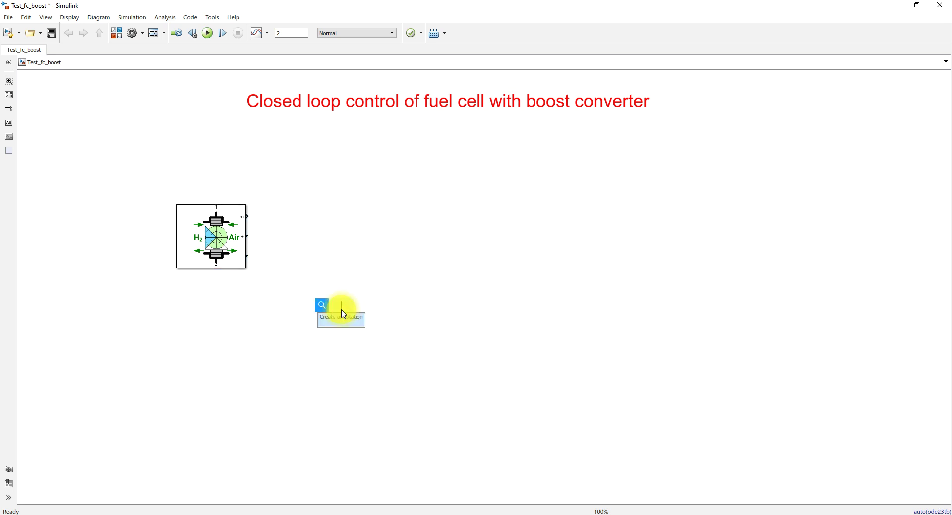
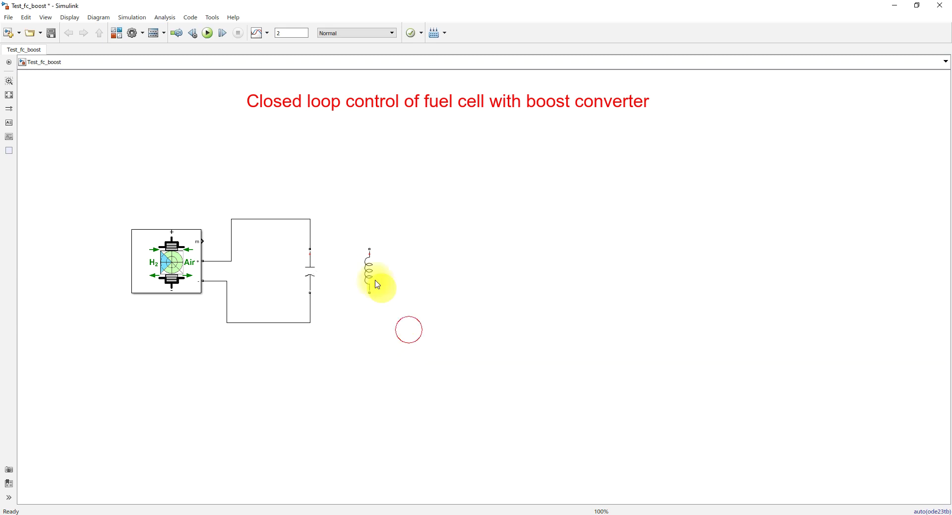
Rotate the inductor branch to horizontal, connect it to the capacitor's upper node, and align it with that wire.
{"action": "key", "text": "ctrl+r"}
{"action": "mouse_move", "coordinate": [370, 271]}
{"action": "left_mouse_down"}
{"action": "mouse_move", "coordinate": [383, 236]}
{"action": "mouse_move", "coordinate": [374, 221]}
{"action": "mouse_move", "coordinate": [311, 219]}
{"action": "left_mouse_up"}
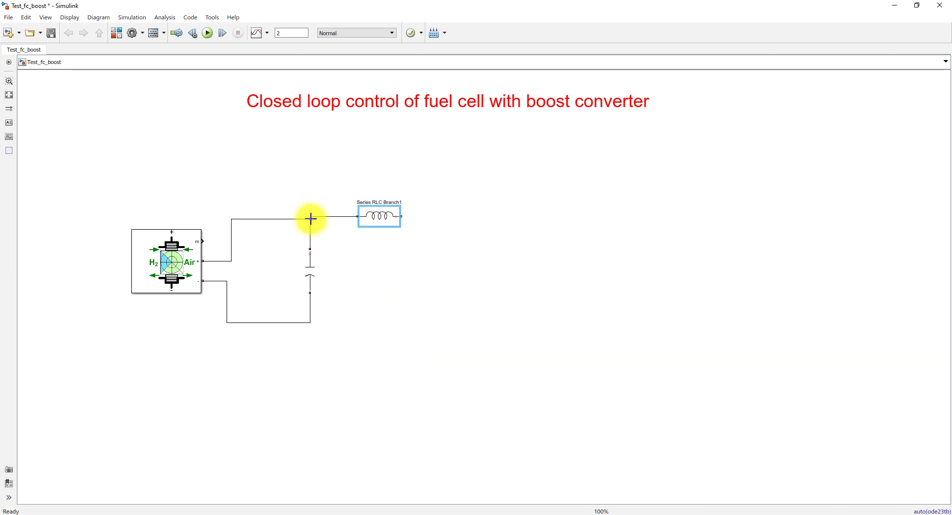
{"action": "left_click", "coordinate": [376, 219]}
{"action": "left_click_drag", "start_coordinate": [376, 221], "coordinate": [376, 224]}
Add an IGBT/Diode block, rotate it to vertical, and connect its collector to the inductor's free end.
{"action": "double_click", "coordinate": [408, 290]}
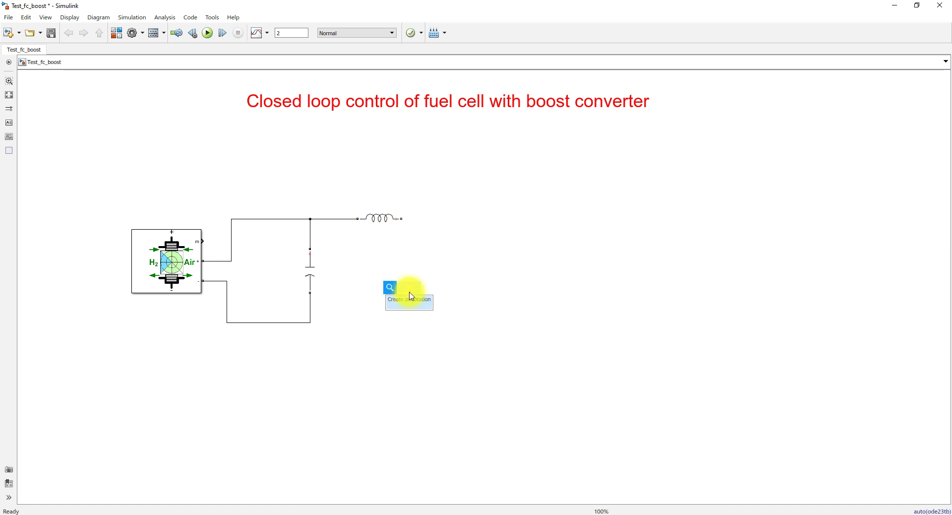
{"action": "type", "text": "igbt"}
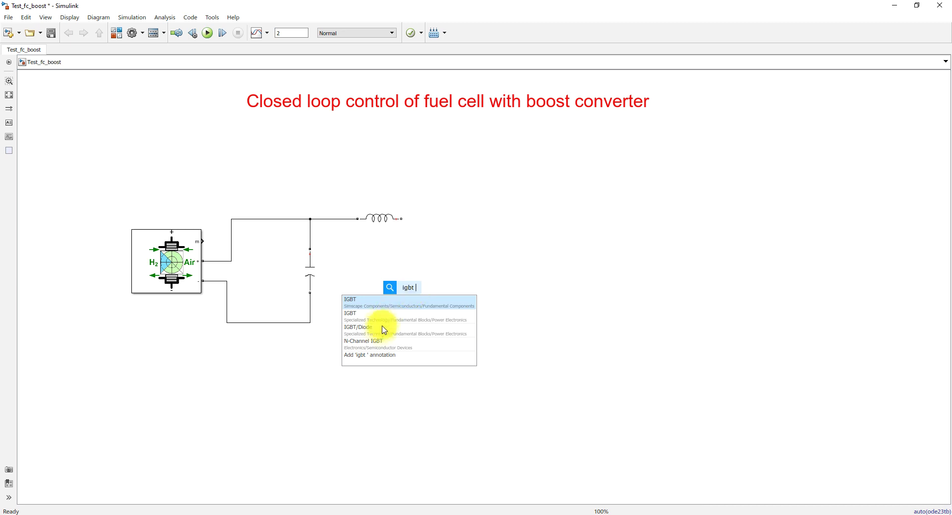
{"action": "left_click", "coordinate": [360, 328]}
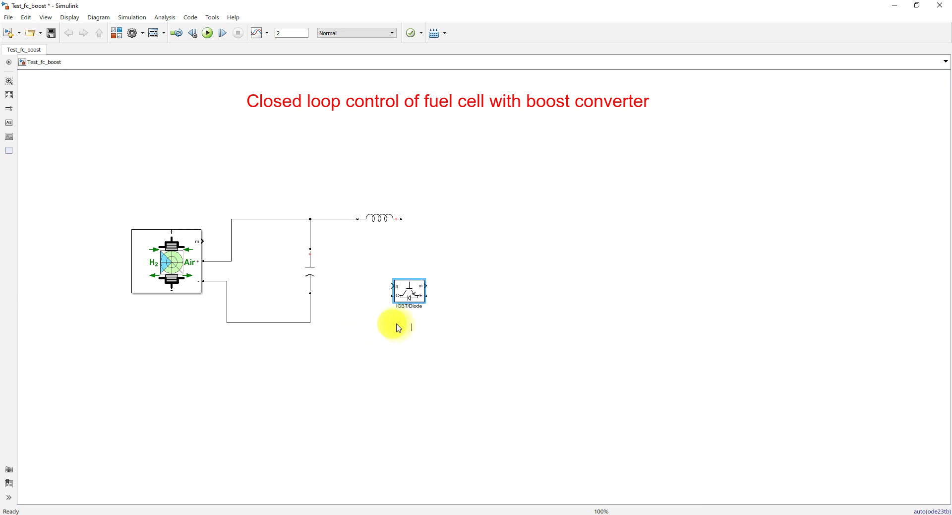
{"action": "key", "text": "ctrl+r"}
{"action": "left_click_drag", "start_coordinate": [413, 299], "coordinate": [402, 217]}
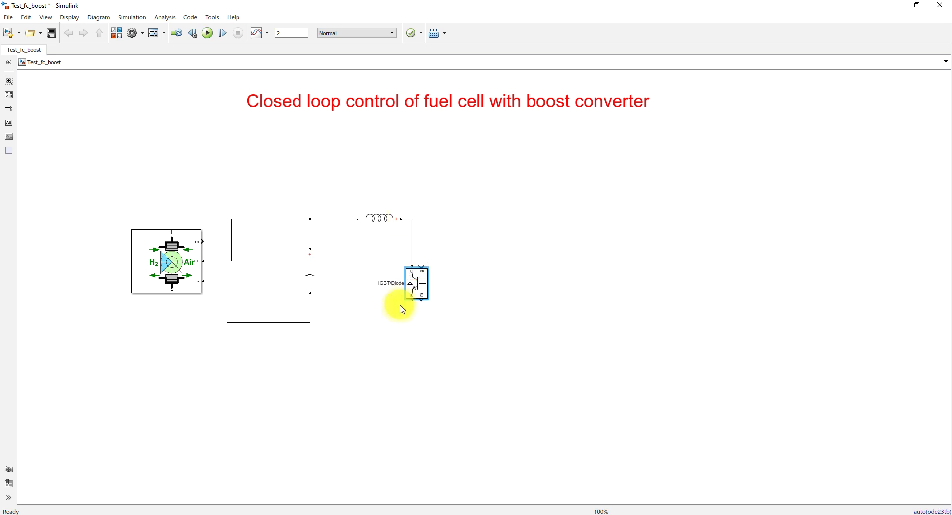
Connect the IGBT/Diode emitter to the capacitor's lower node and shift the IGBT/Diode block slightly up and to the right.
{"action": "left_click_drag", "start_coordinate": [412, 301], "coordinate": [310, 322]}
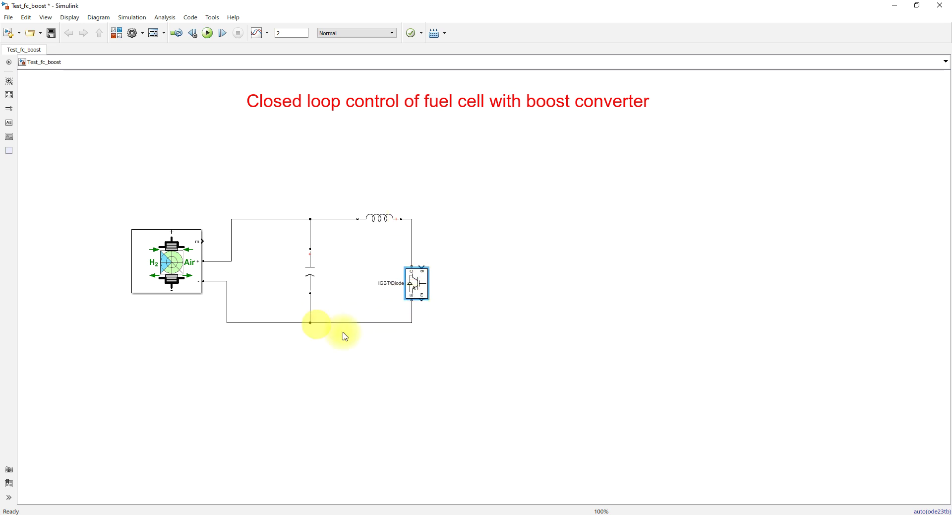
{"action": "left_click_drag", "start_coordinate": [426, 293], "coordinate": [431, 277]}
Add a Diode block from the power electronics blocks and connect its anode to the inductor–IGBT node, level with that wire.
{"action": "double_click", "coordinate": [487, 310]}
{"action": "type", "text": "diode"}
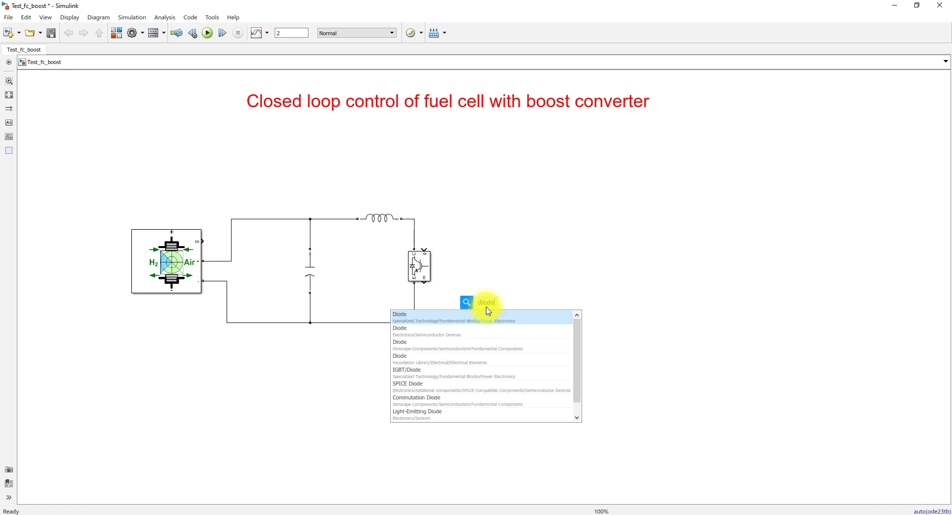
{"action": "key", "text": "Return"}
{"action": "mouse_move", "coordinate": [488, 309]}
{"action": "left_mouse_down"}
{"action": "mouse_move", "coordinate": [479, 213]}
{"action": "mouse_move", "coordinate": [469, 218]}
{"action": "left_mouse_up"}
{"action": "left_click_drag", "start_coordinate": [456, 218], "coordinate": [414, 219]}
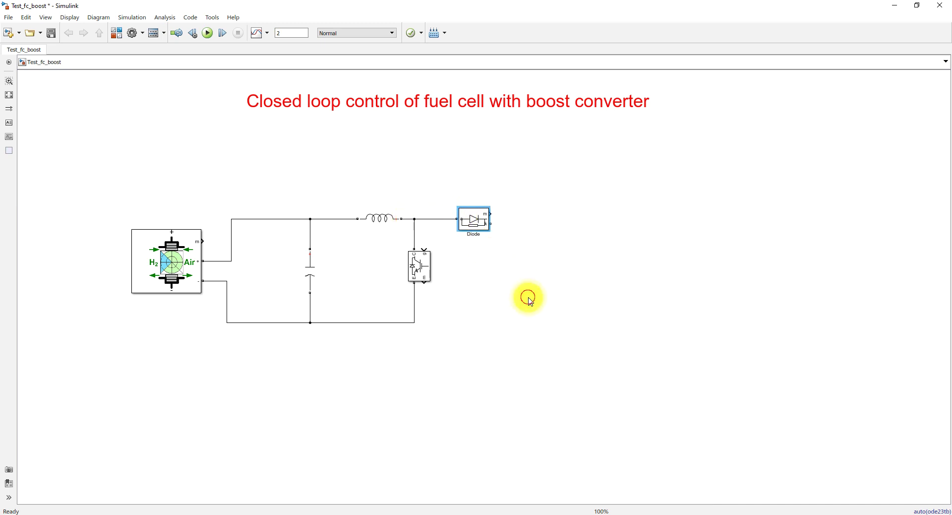
{"action": "left_click_drag", "start_coordinate": [475, 228], "coordinate": [468, 227]}
Copy the input capacitor to the output side and connect it between the diode's cathode and the IGBT's lower node.
{"action": "left_click", "coordinate": [387, 224]}
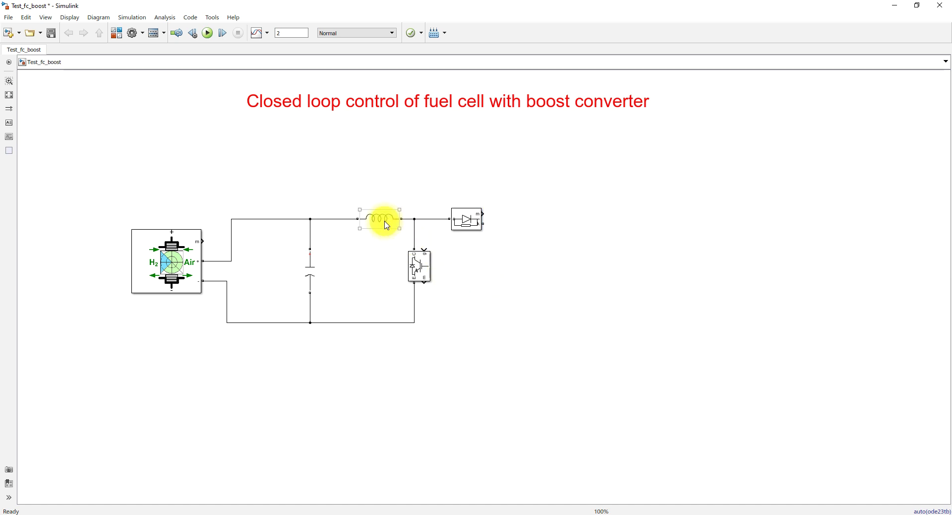
{"action": "left_click", "coordinate": [312, 277]}
{"action": "left_click_drag", "start_coordinate": [313, 277], "coordinate": [484, 223]}
{"action": "left_click_drag", "start_coordinate": [531, 299], "coordinate": [417, 325]}
Copy the output capacitor further right and wire the copy in parallel with it as the load branch.
{"action": "left_click_drag", "start_coordinate": [528, 278], "coordinate": [532, 224]}
{"action": "mouse_move", "coordinate": [602, 299]}
{"action": "left_mouse_down"}
{"action": "mouse_move", "coordinate": [600, 323]}
{"action": "mouse_move", "coordinate": [531, 324]}
{"action": "left_mouse_up"}
{"action": "left_click", "coordinate": [596, 286]}
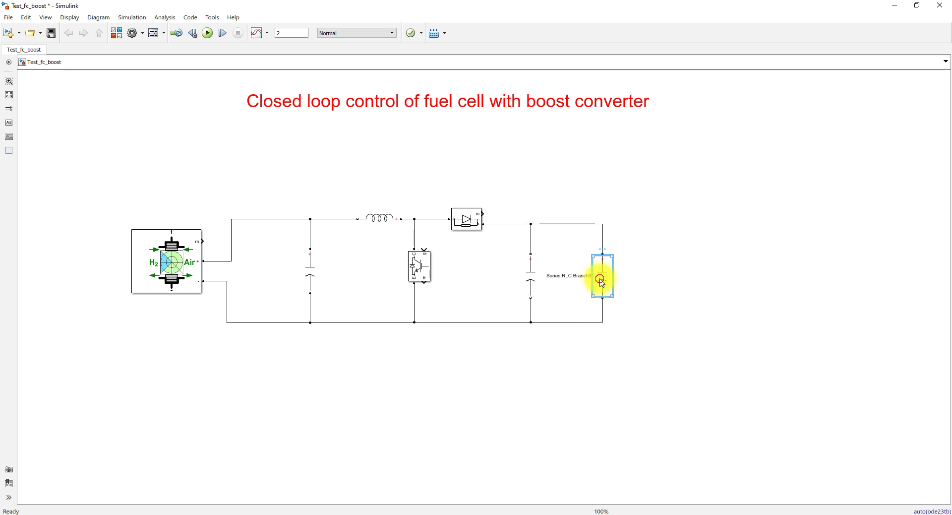
Change the rightmost branch to type R with a resistance of 48*48/(1.26e3) ohms, and shift the block slightly up.
{"action": "double_click", "coordinate": [601, 283]}
{"action": "left_click", "coordinate": [687, 268]}
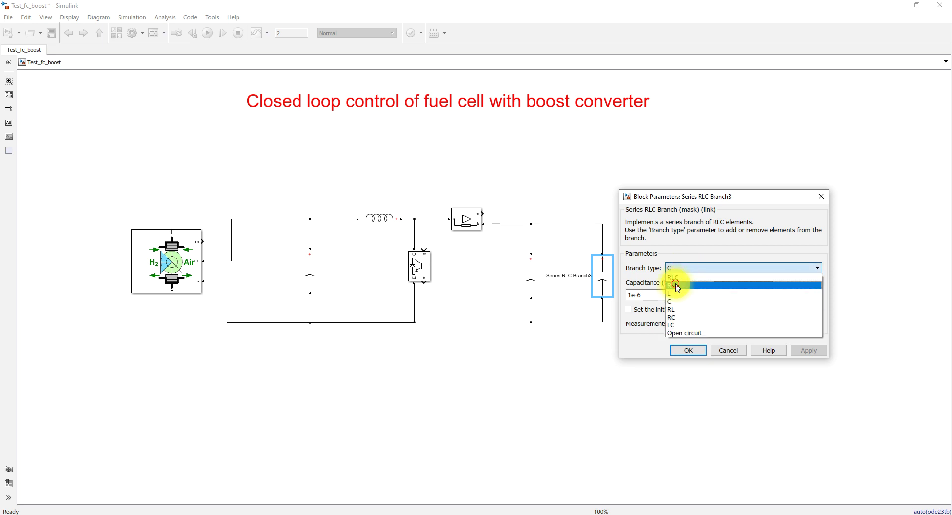
{"action": "left_click", "coordinate": [676, 286]}
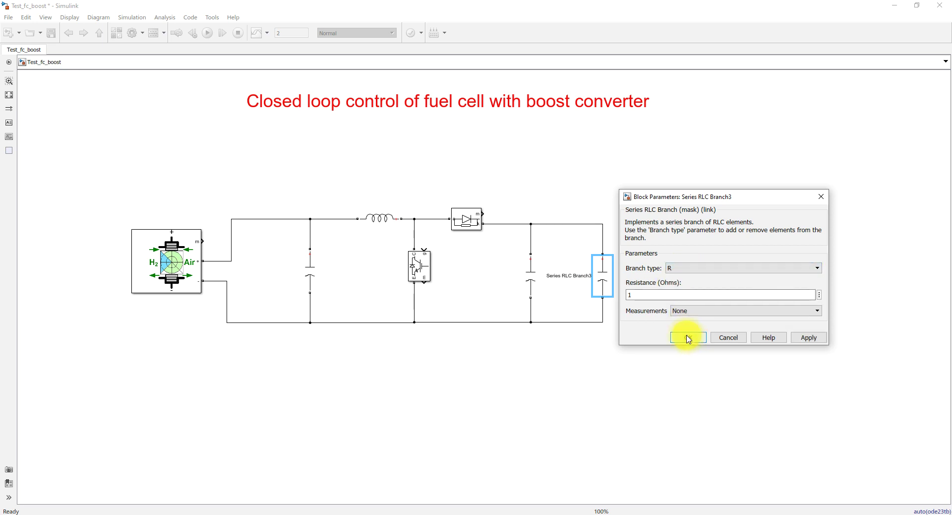
{"action": "double_click", "coordinate": [638, 296]}
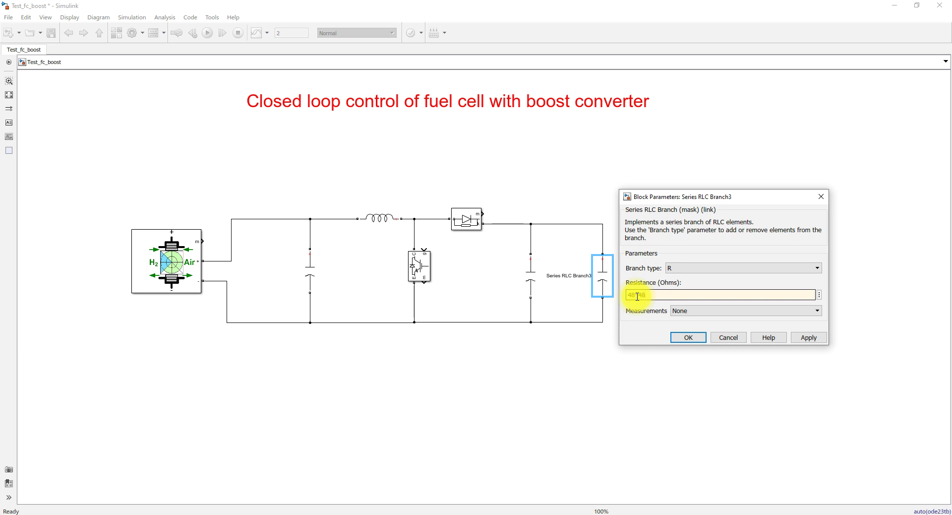
{"action": "type", "text": "48*48/("}
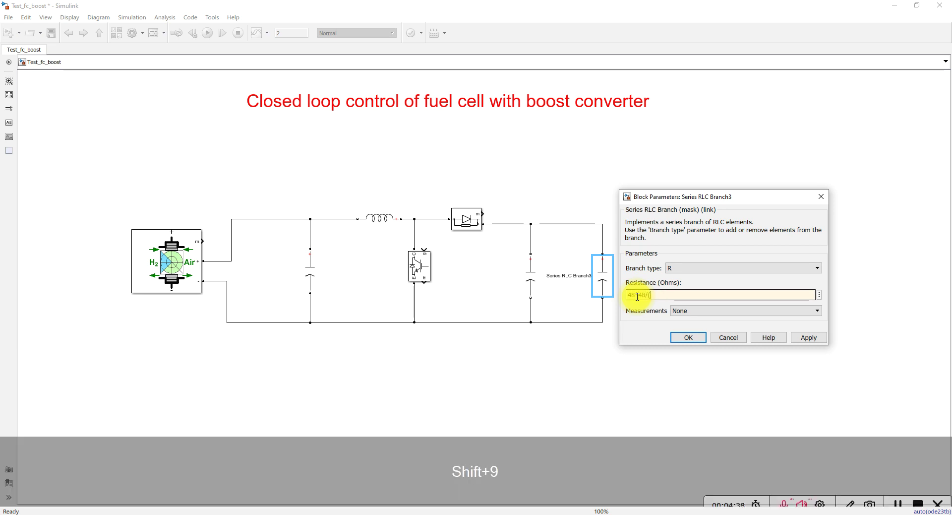
{"action": "type", "text": "1.26"}
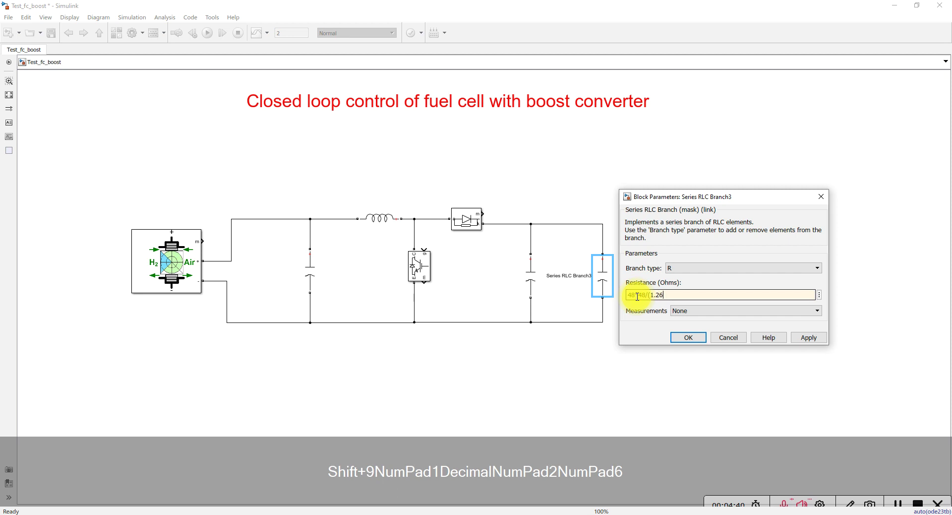
{"action": "type", "text": "e3)"}
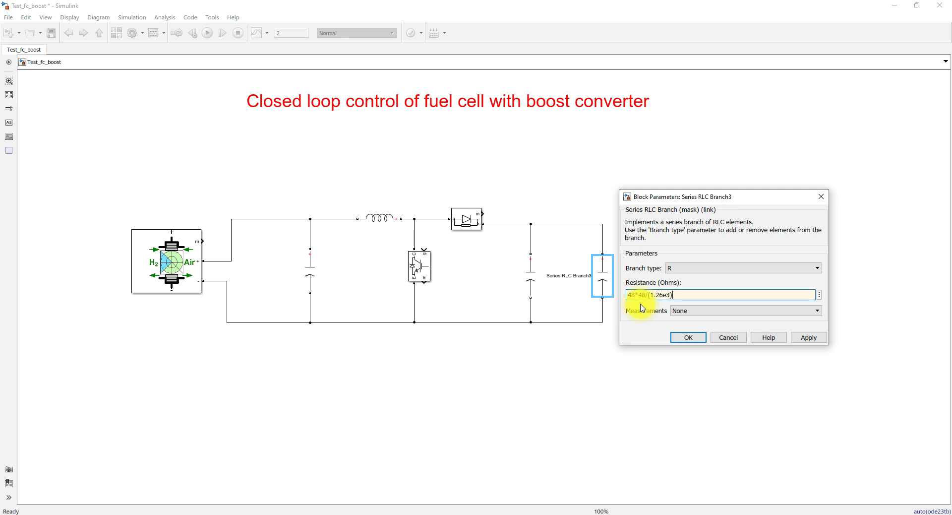
{"action": "left_click", "coordinate": [808, 337]}
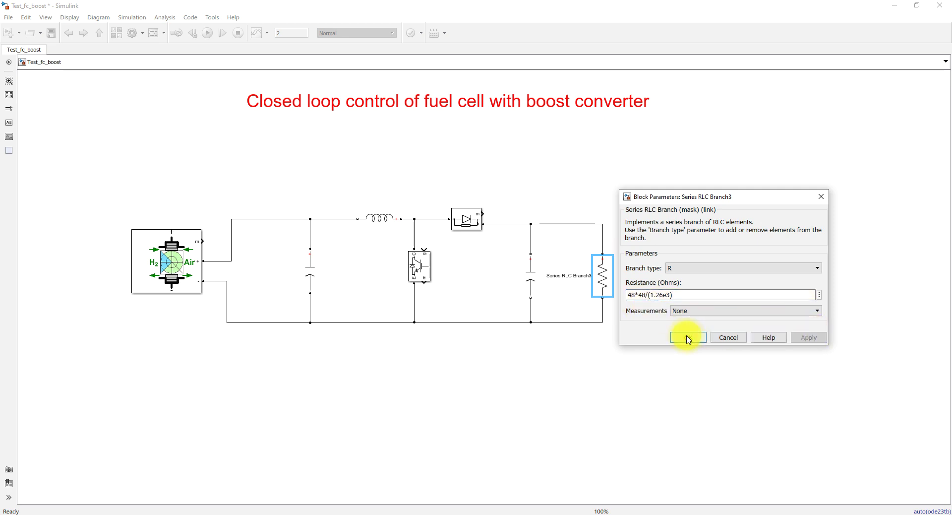
{"action": "left_click", "coordinate": [688, 338]}
{"action": "left_click", "coordinate": [604, 285]}
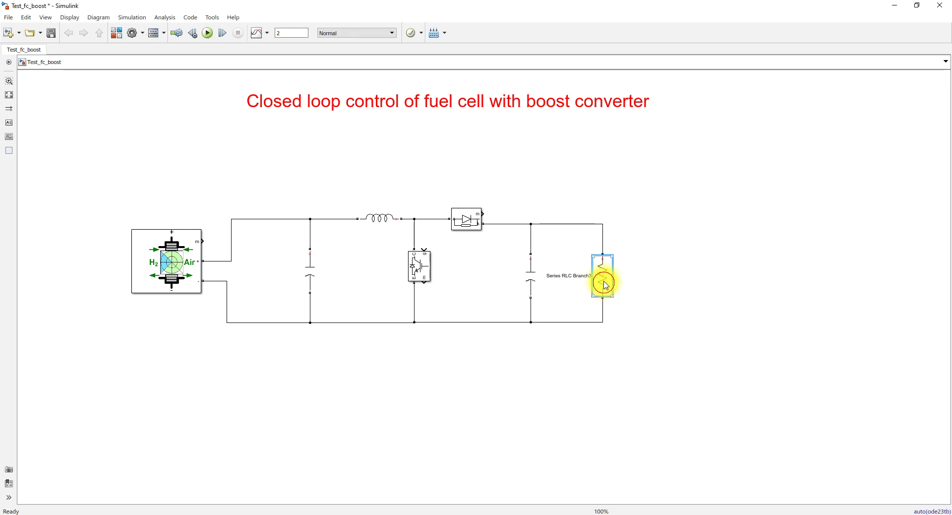
{"action": "left_click", "coordinate": [637, 275]}
Add a Current Measurement block and wire it in series between the output capacitor's upper node and the load resistor.
{"action": "double_click", "coordinate": [563, 367]}
{"action": "type", "text": "curr"}
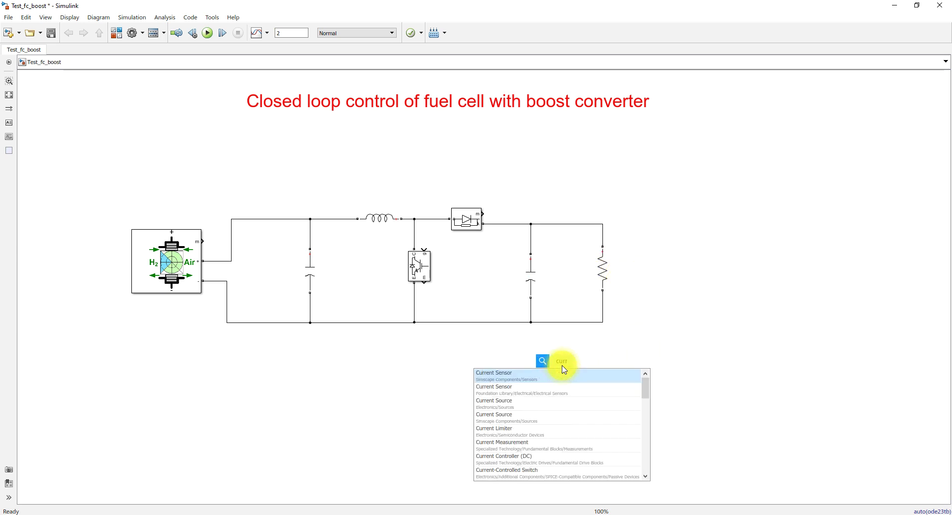
{"action": "left_click", "coordinate": [526, 444]}
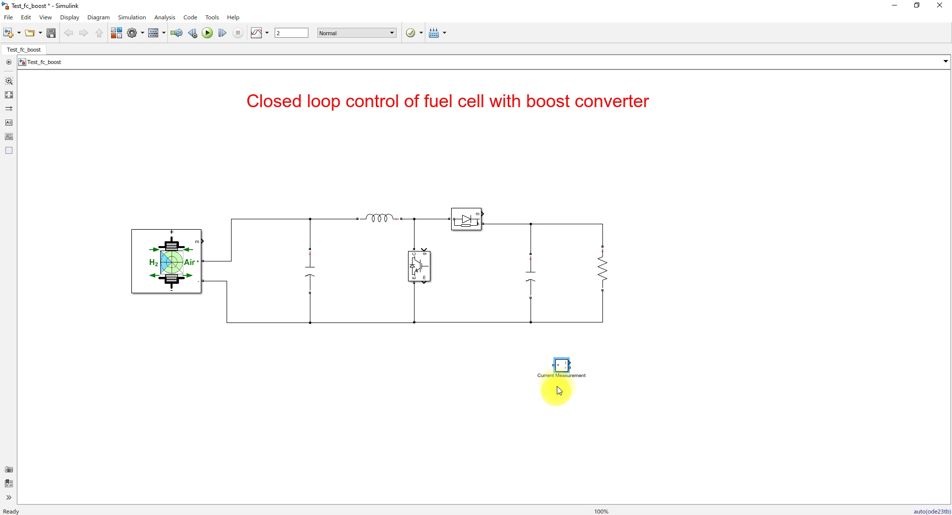
{"action": "left_click_drag", "start_coordinate": [561, 362], "coordinate": [530, 223]}
{"action": "left_click_drag", "start_coordinate": [583, 211], "coordinate": [601, 223]}
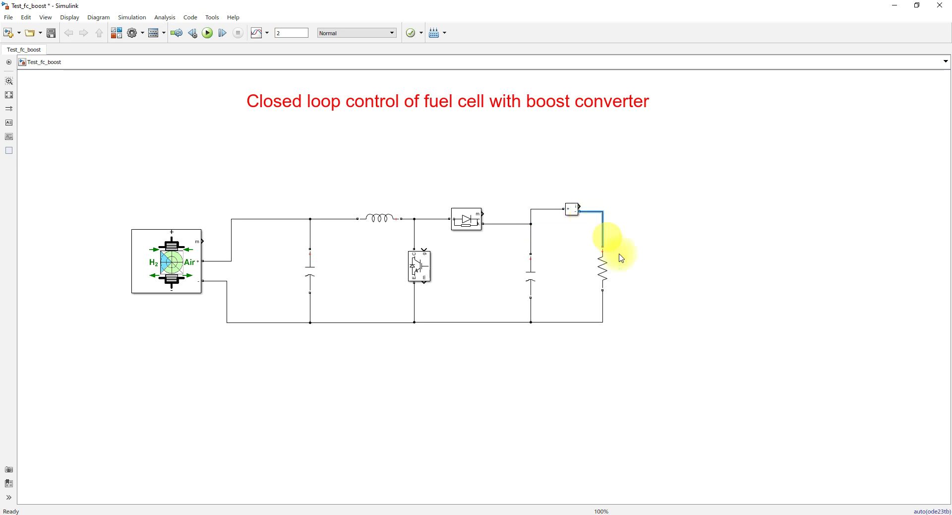
Add a Voltage Measurement block to the right of the load resistor and connect its two inputs across the resistor.
{"action": "left_click", "coordinate": [603, 340]}
{"action": "type", "text": "vo"}
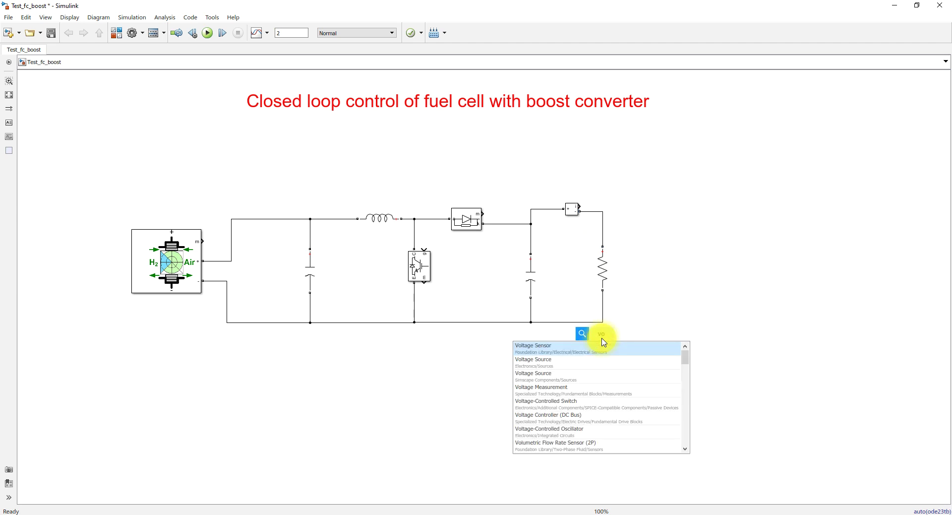
{"action": "type", "text": "ltage"}
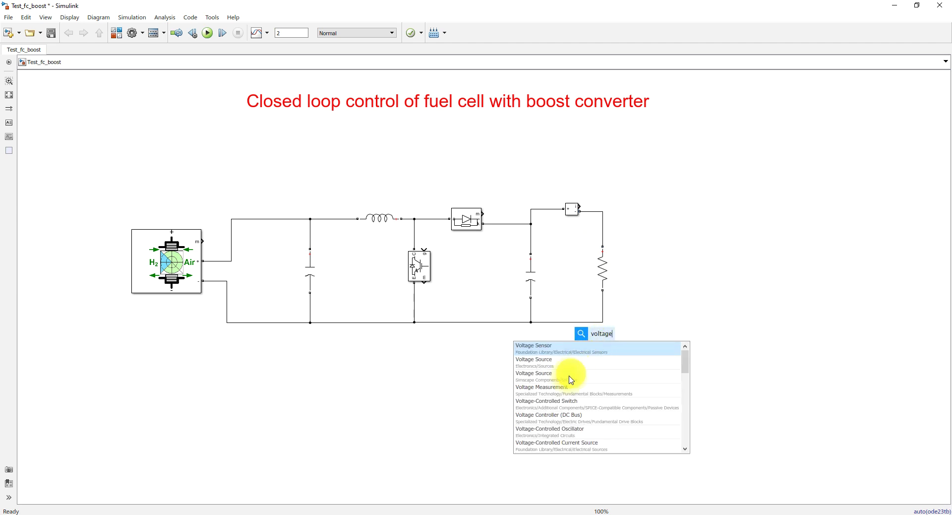
{"action": "left_click", "coordinate": [550, 388]}
{"action": "mouse_move", "coordinate": [619, 333]}
{"action": "left_mouse_down"}
{"action": "mouse_move", "coordinate": [662, 263]}
{"action": "mouse_move", "coordinate": [634, 228]}
{"action": "mouse_move", "coordinate": [604, 219]}
{"action": "left_mouse_up"}
{"action": "left_click_drag", "start_coordinate": [648, 261], "coordinate": [607, 316]}
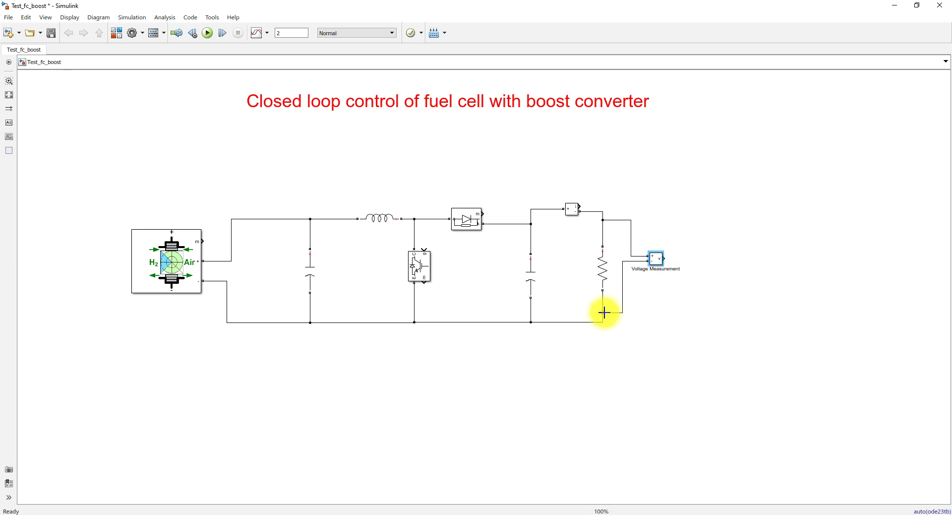
{"action": "left_click_drag", "start_coordinate": [656, 259], "coordinate": [662, 265]}
Add a Sum block below the circuit, rotate it to face left, and feed it the Voltage Measurement output.
{"action": "left_click", "coordinate": [562, 375]}
{"action": "double_click", "coordinate": [563, 378]}
{"action": "type", "text": "sum"}
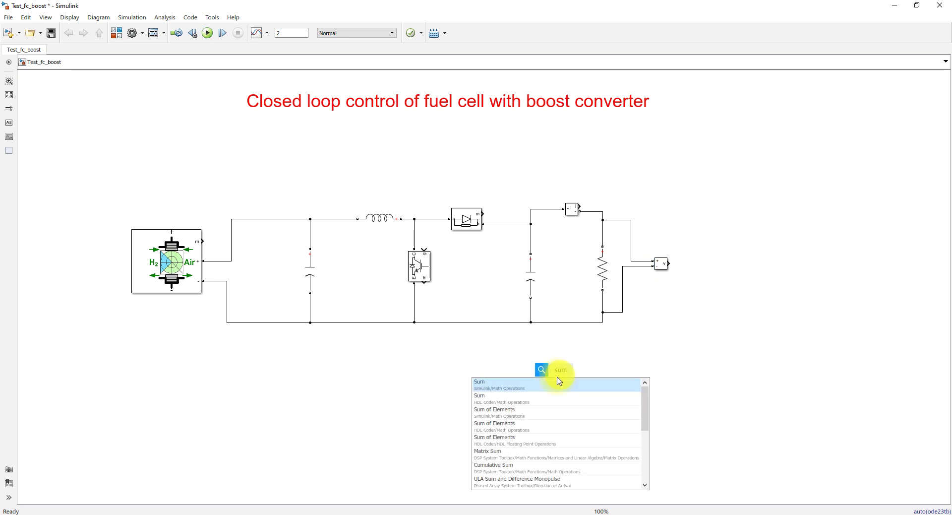
{"action": "key", "text": "Return"}
{"action": "key", "text": "ctrl+r"}
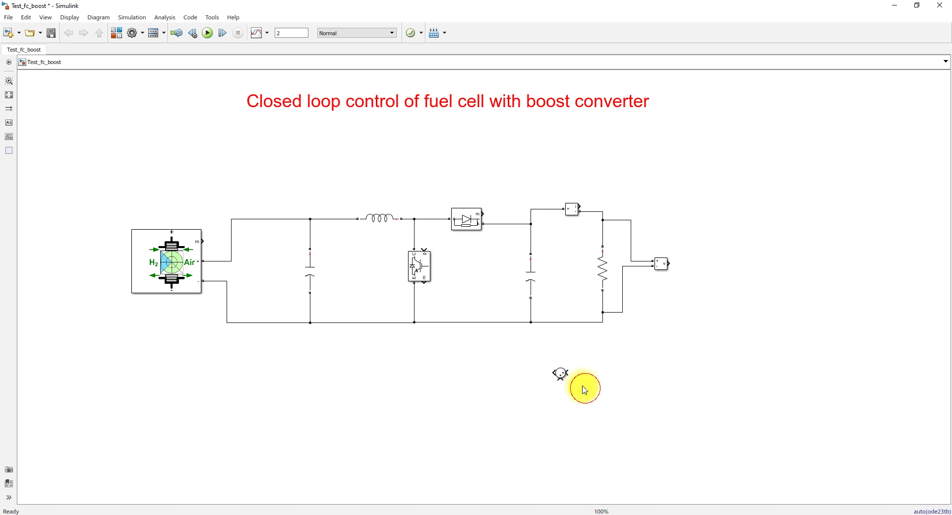
{"action": "mouse_move", "coordinate": [567, 373]}
{"action": "left_mouse_down"}
{"action": "mouse_move", "coordinate": [719, 311]}
{"action": "mouse_move", "coordinate": [668, 265]}
{"action": "left_mouse_up"}
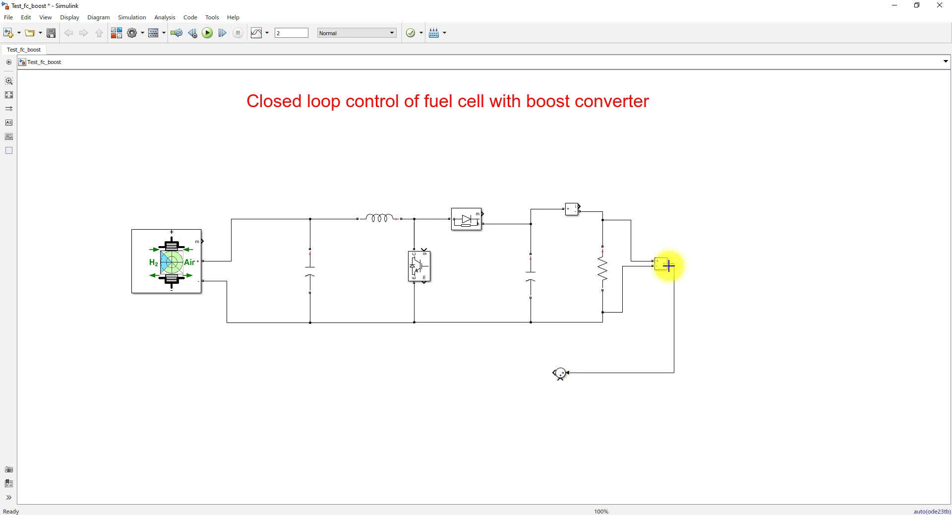
Edit the Sum block's list of signs.
{"action": "double_click", "coordinate": [560, 373]}
{"action": "left_click", "coordinate": [589, 393]}
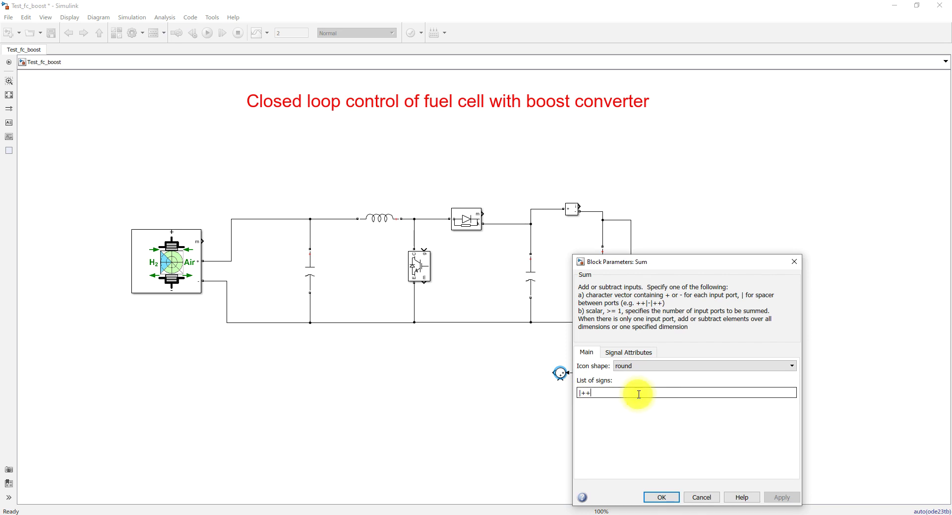
{"action": "key", "text": "Return"}
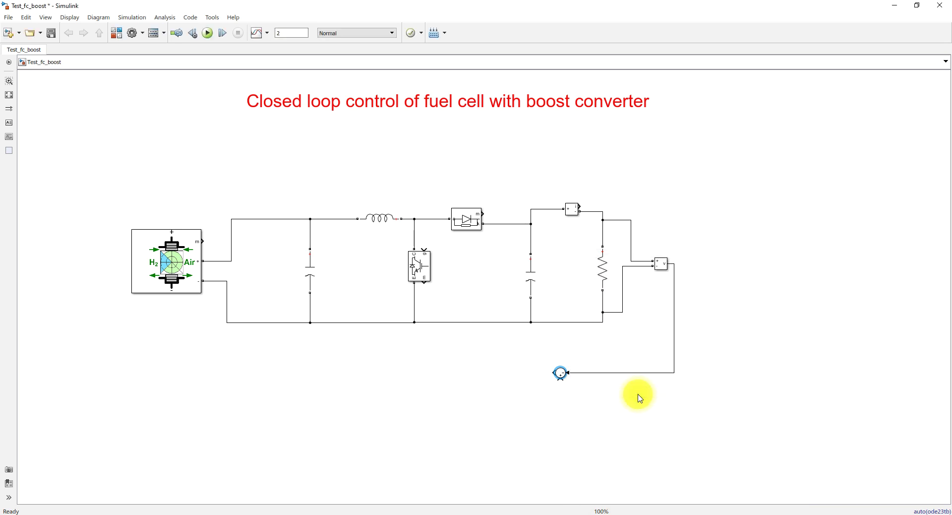
Add a Constant block below the Sum block, rotate it to face left, and connect it to the Sum's lower input.
{"action": "double_click", "coordinate": [582, 421]}
{"action": "type", "text": "c"}
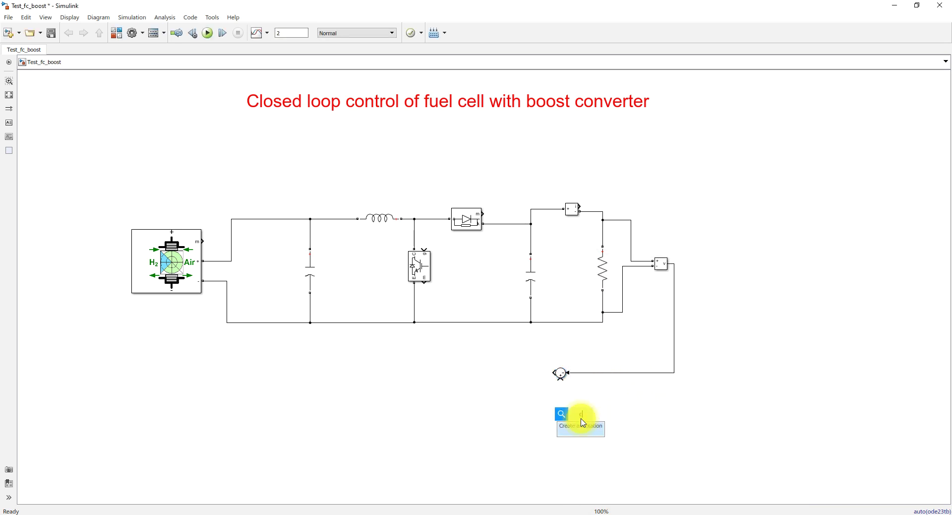
{"action": "type", "text": "ons"}
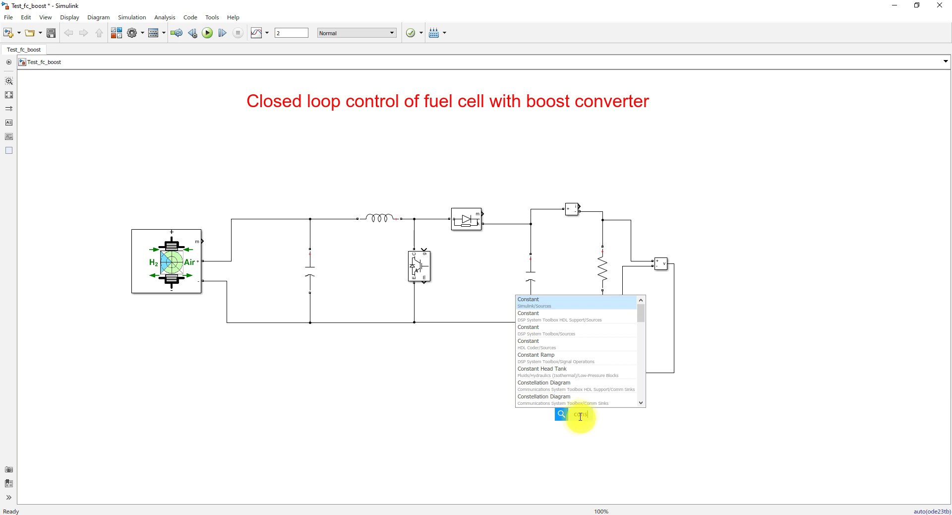
{"action": "left_click", "coordinate": [556, 304]}
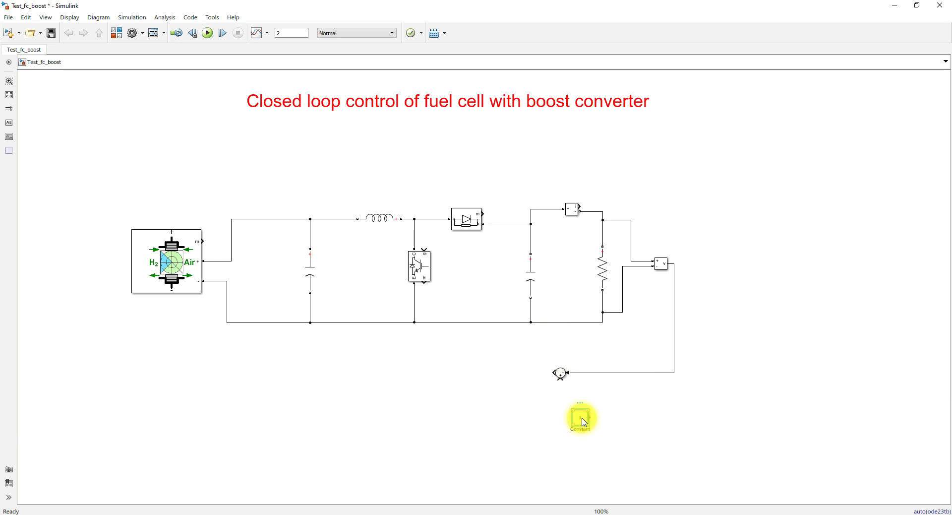
{"action": "key", "text": "ctrl+r"}
{"action": "mouse_move", "coordinate": [583, 421]}
{"action": "left_mouse_down"}
{"action": "mouse_move", "coordinate": [590, 404]}
{"action": "mouse_move", "coordinate": [561, 379]}
{"action": "left_mouse_up"}
Set the Constant block's value to 48 as the voltage reference.
{"action": "double_click", "coordinate": [595, 403]}
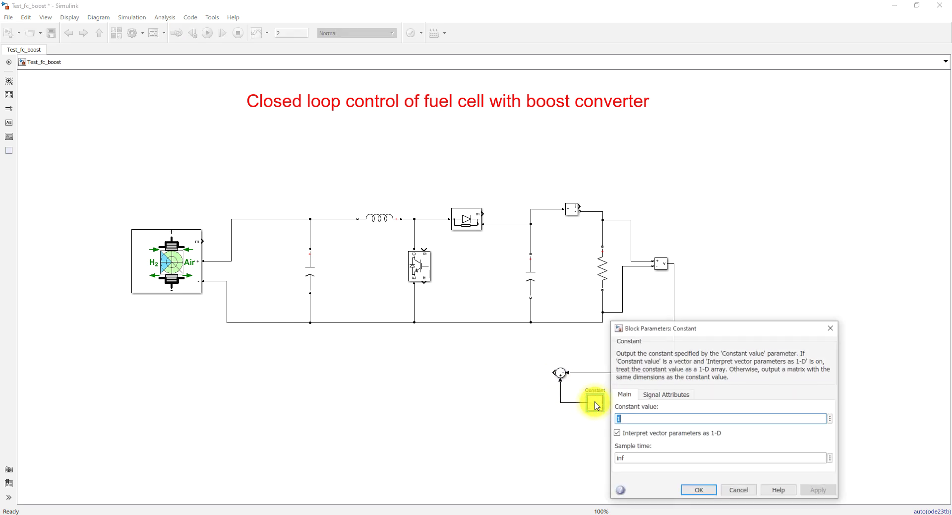
{"action": "type", "text": "48"}
{"action": "key", "text": "Return"}
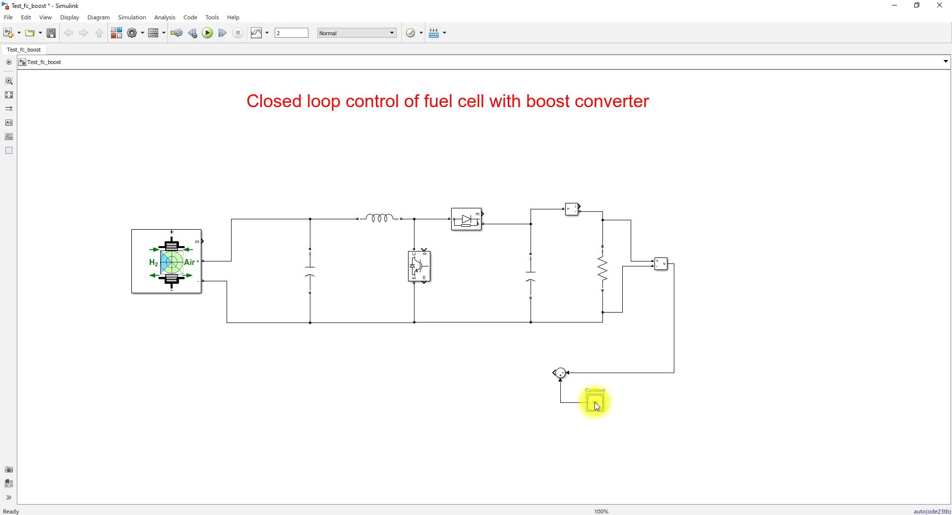
Add a continuous PID Controller block, rotate it to face left, and connect its input to the Sum block's output.
{"action": "double_click", "coordinate": [513, 414]}
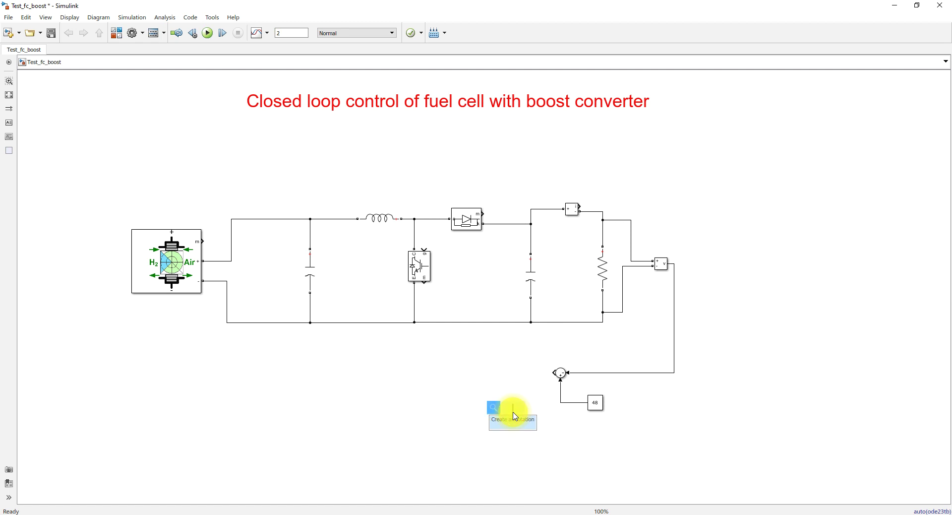
{"action": "type", "text": "PID"}
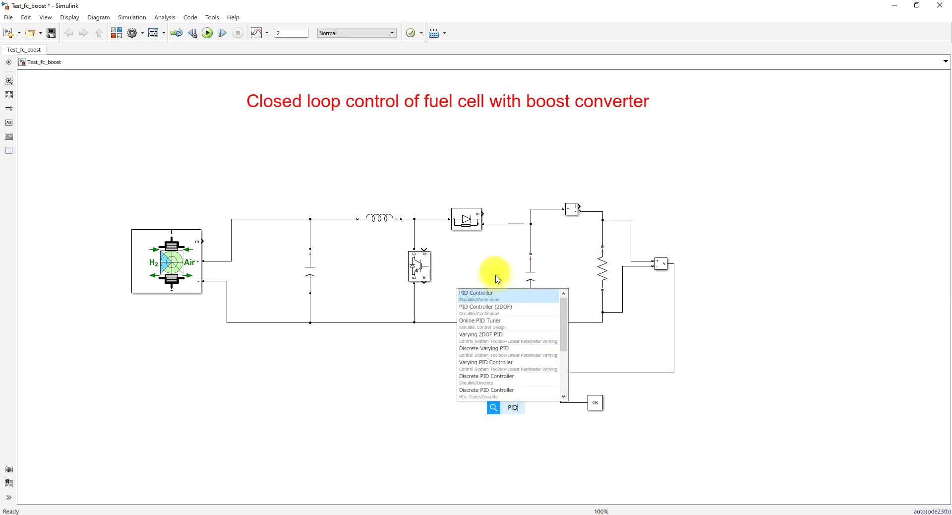
{"action": "left_click", "coordinate": [504, 293]}
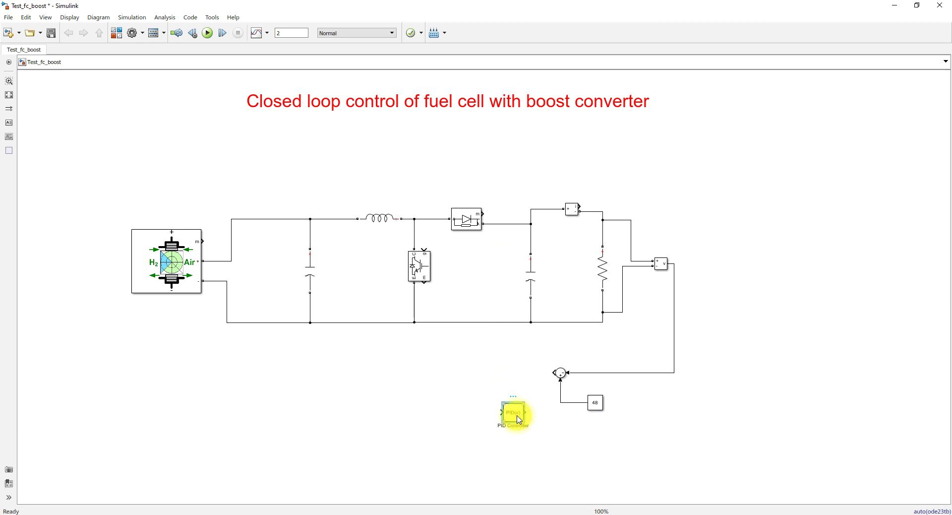
{"action": "key", "text": "ctrl+r"}
{"action": "left_click_drag", "start_coordinate": [517, 416], "coordinate": [535, 376]}
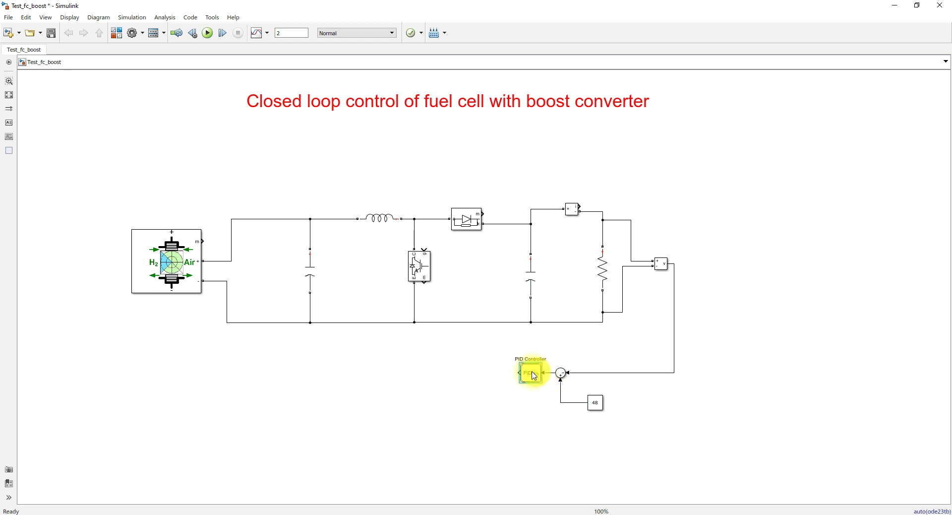
Change the PID Controller block's controller type to PI.
{"action": "double_click", "coordinate": [539, 375]}
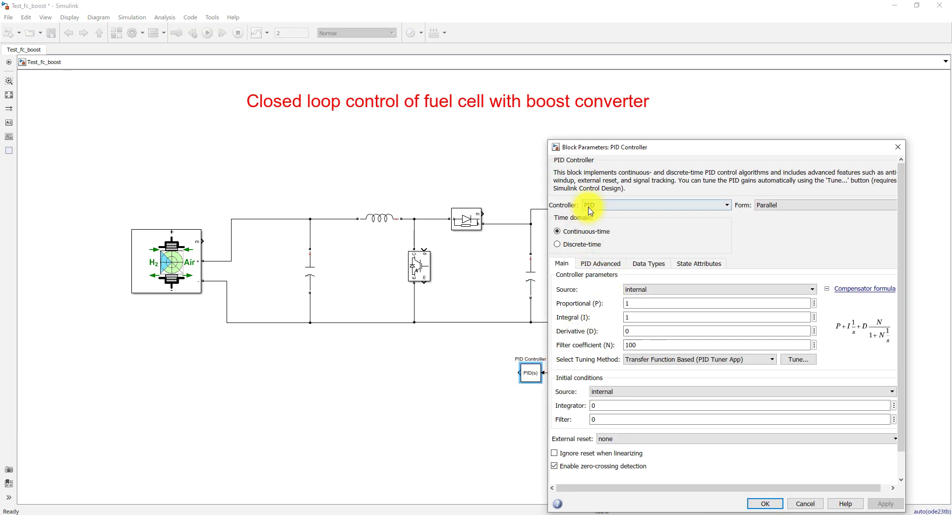
{"action": "left_click", "coordinate": [588, 207]}
{"action": "left_click", "coordinate": [591, 219]}
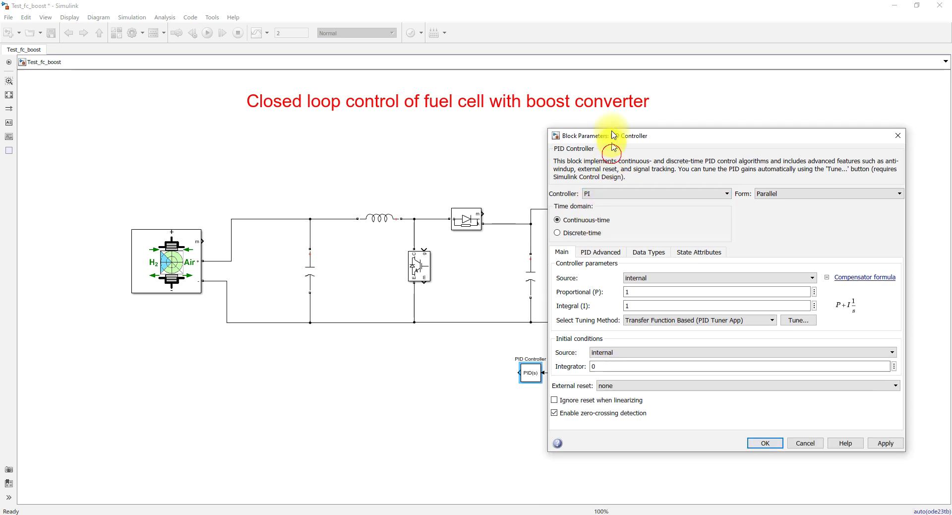
{"action": "left_click", "coordinate": [763, 418]}
Add a PWM Generator (DC-DC) block, rotate it to face left, and connect its D input to the PI controller's output.
{"action": "double_click", "coordinate": [472, 421]}
{"action": "type", "text": "pwm"}
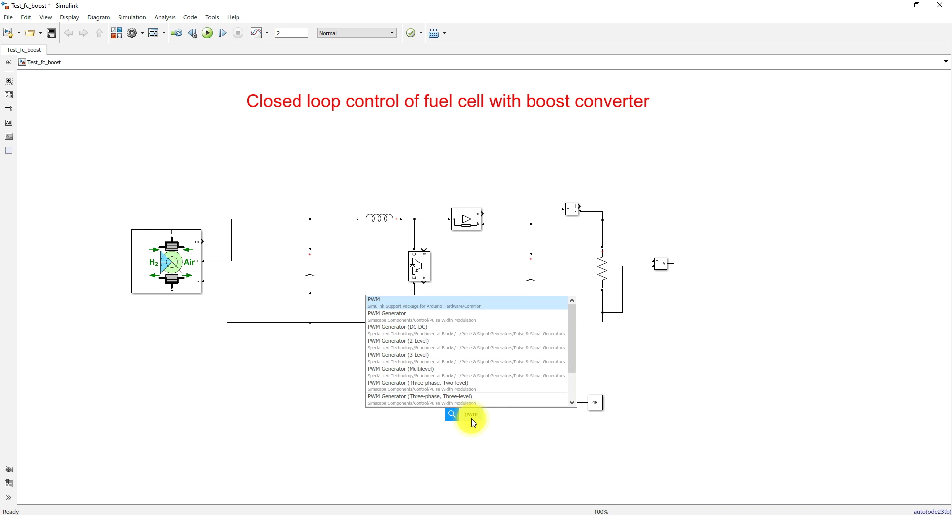
{"action": "left_click", "coordinate": [423, 331]}
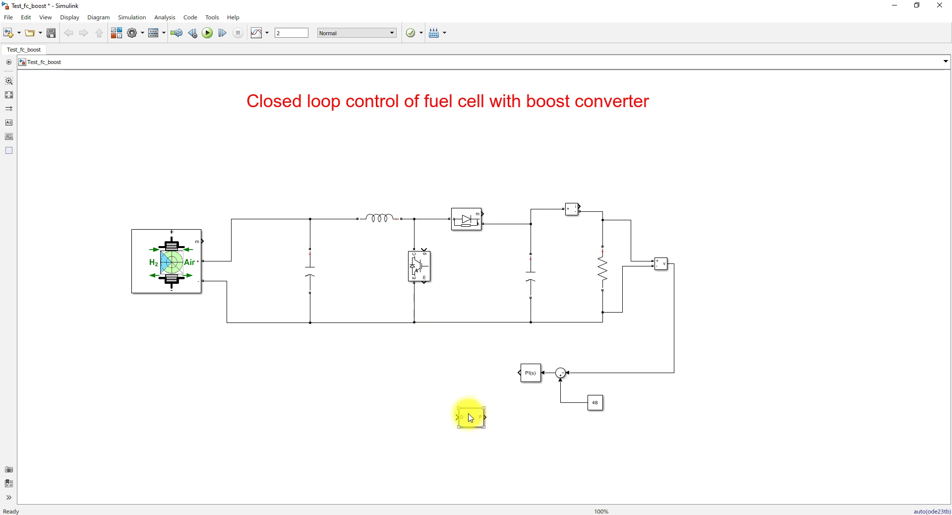
{"action": "key", "text": "ctrl+r"}
{"action": "key", "text": "ctrl+r"}
{"action": "left_click_drag", "start_coordinate": [471, 418], "coordinate": [496, 377]}
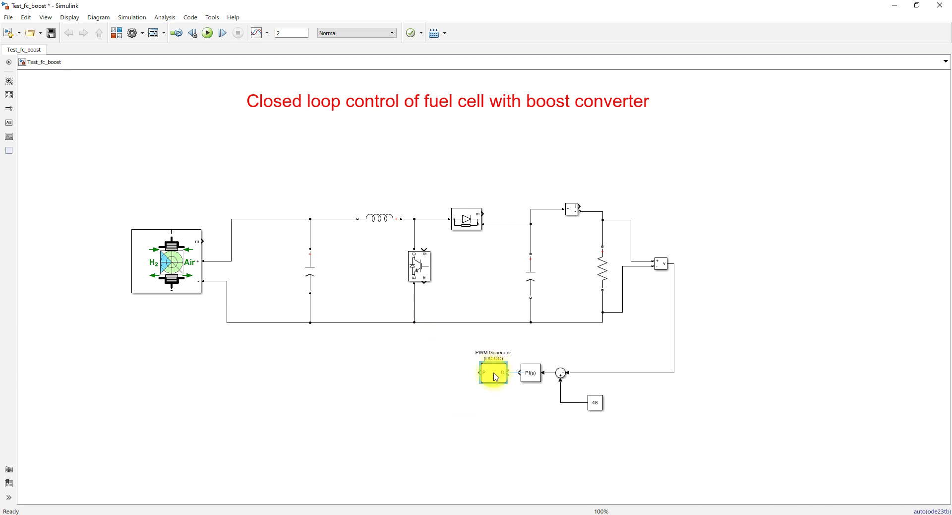
Set the PWM Generator's switching frequency to 10e3 Hz and connect its P output to the IGBT's gate.
{"action": "double_click", "coordinate": [495, 375]}
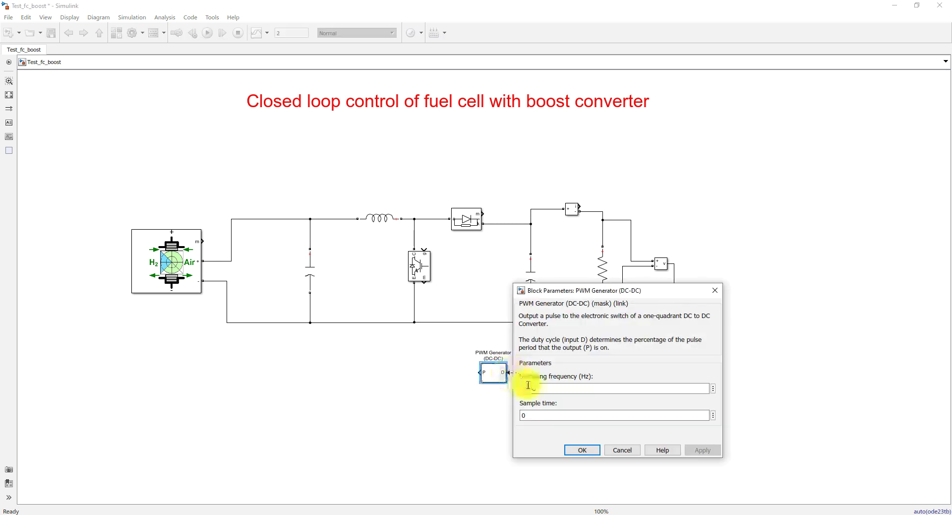
{"action": "type", "text": "10e3"}
{"action": "key", "text": "Return"}
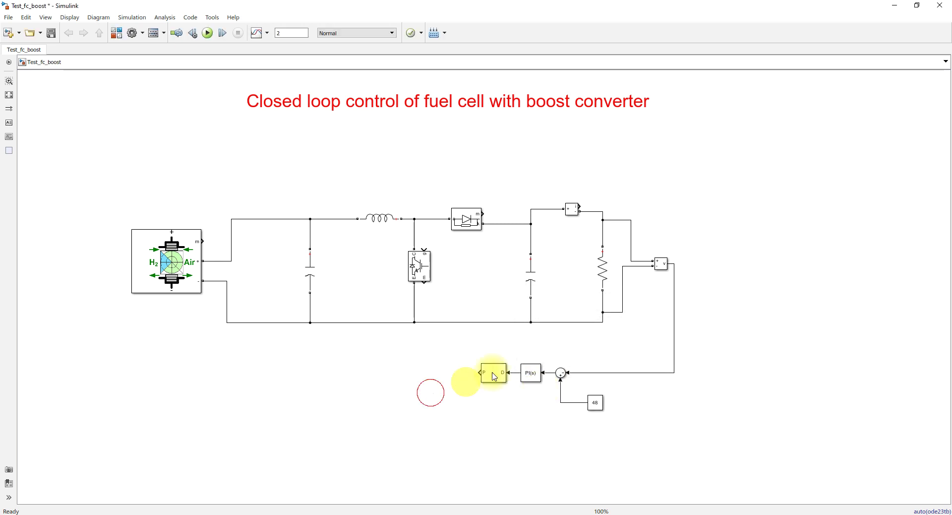
{"action": "left_click_drag", "start_coordinate": [480, 372], "coordinate": [424, 249]}
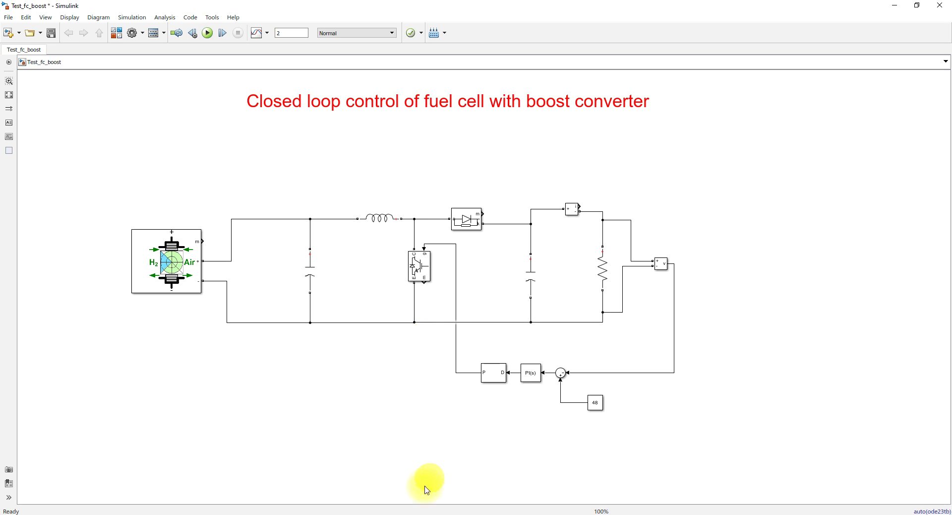
Switch to MATLAB and copy the calculated inductance L, 0.0012, from the Command Window.
{"action": "mouse_move", "coordinate": [425, 511]}
{"action": "left_click", "coordinate": [357, 496]}
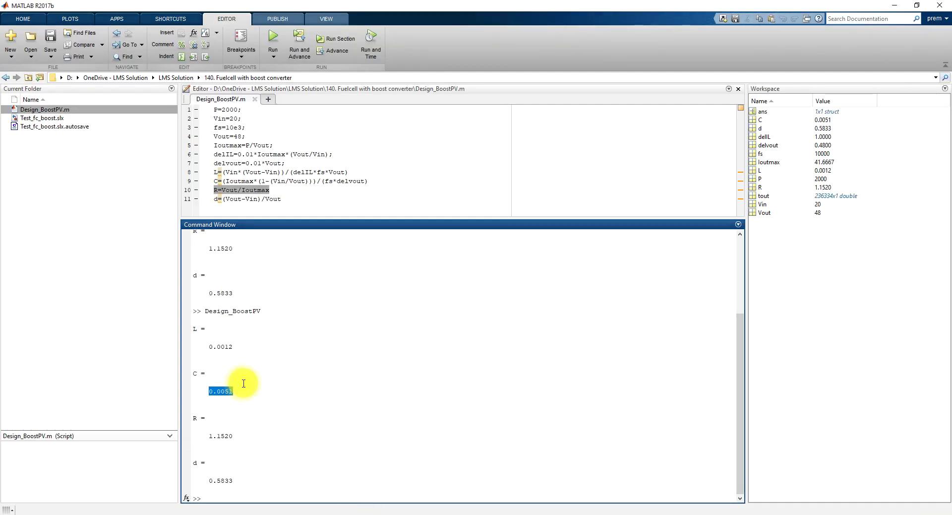
{"action": "left_click", "coordinate": [225, 382]}
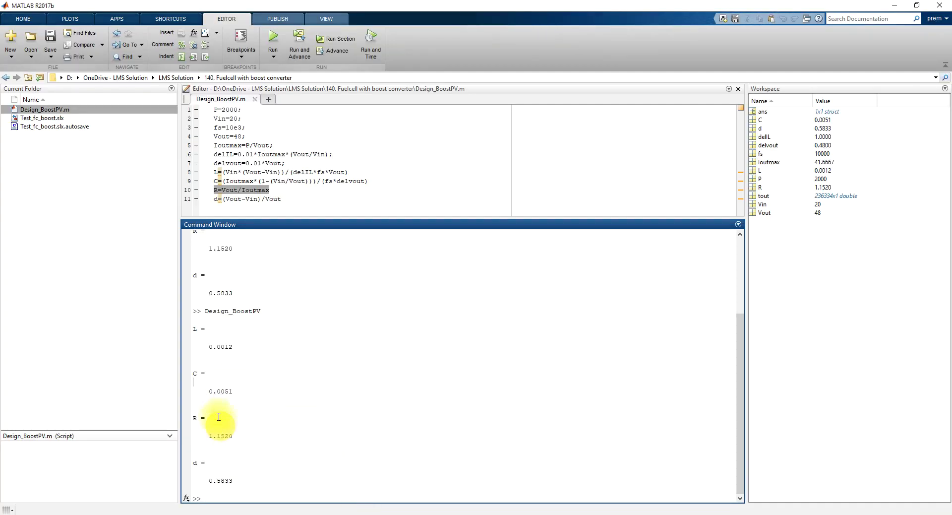
{"action": "double_click", "coordinate": [210, 347]}
{"action": "key", "text": "ctrl+c"}
{"action": "left_click", "coordinate": [429, 514]}
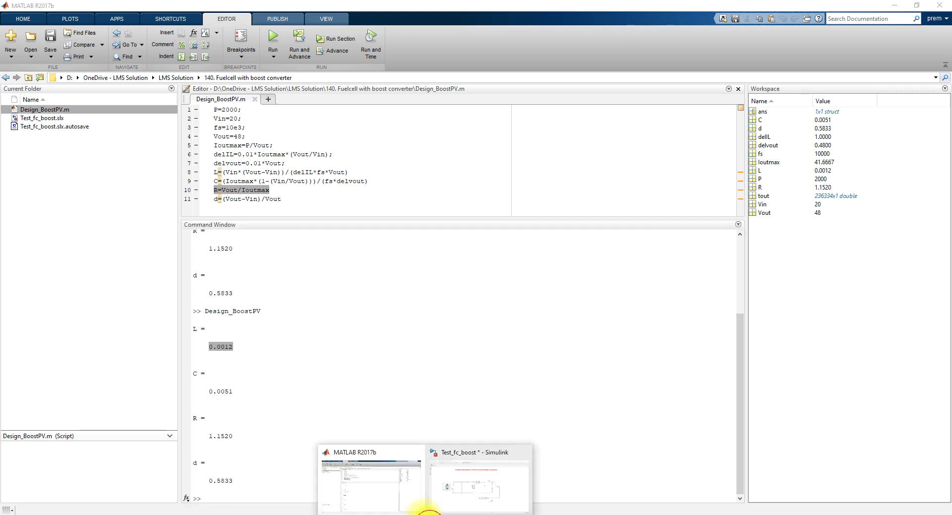
Switch back to the Simulink model and set the series inductor's inductance to 0.0012 H.
{"action": "left_click", "coordinate": [478, 491]}
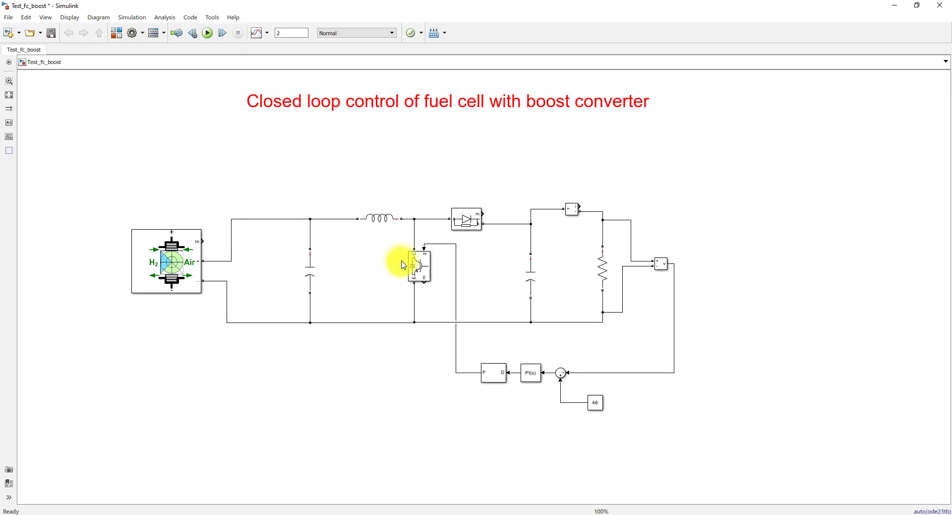
{"action": "double_click", "coordinate": [379, 219]}
{"action": "double_click", "coordinate": [457, 238]}
{"action": "key", "text": "ctrl+v"}
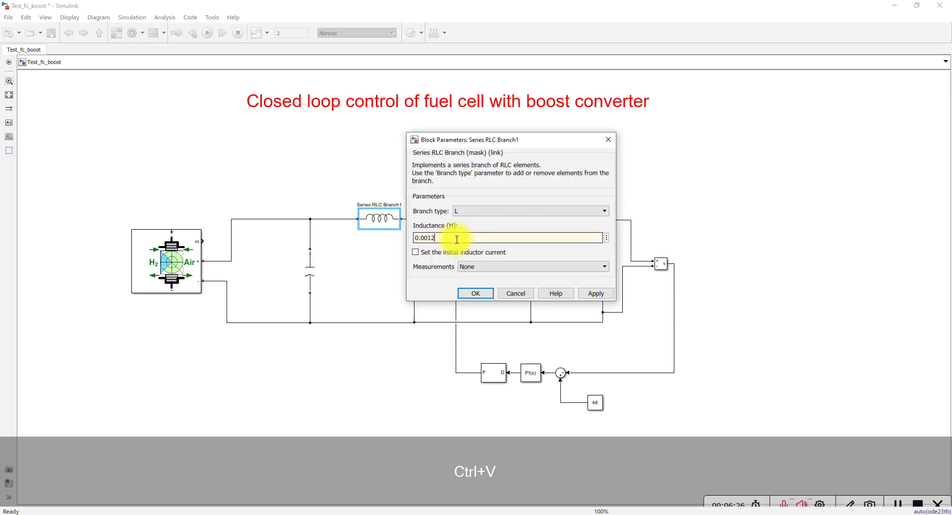
{"action": "left_click", "coordinate": [476, 293]}
Switch to MATLAB and copy the calculated capacitance C, 0.0051, from the Command Window.
{"action": "left_click", "coordinate": [431, 513]}
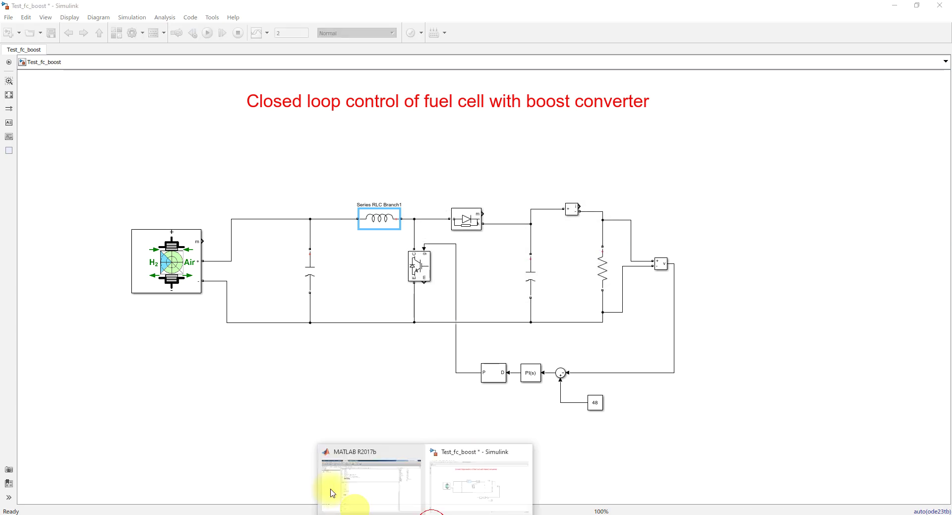
{"action": "left_click", "coordinate": [347, 472]}
{"action": "left_click_drag", "start_coordinate": [209, 391], "coordinate": [238, 388]}
{"action": "key", "text": "ctrl+c"}
{"action": "left_click", "coordinate": [431, 513]}
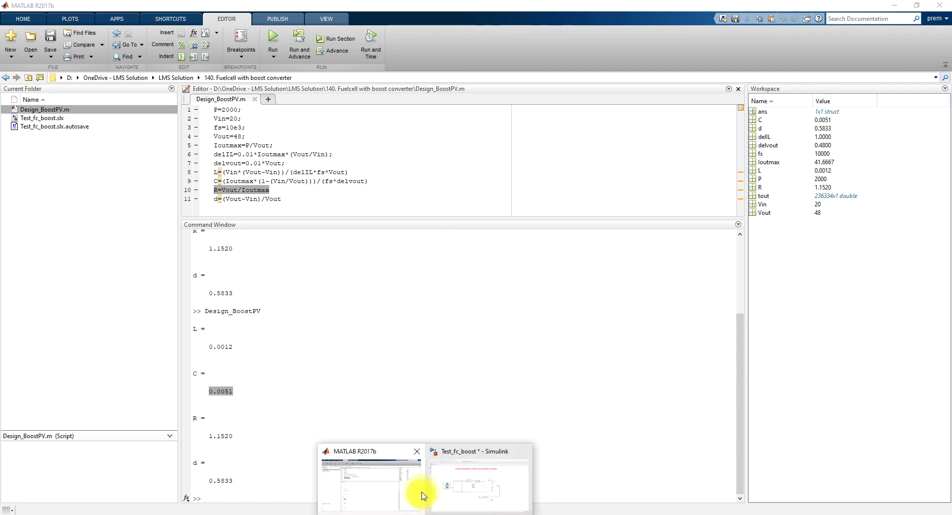
Return to the Simulink model and set both the input and output capacitors' capacitance to 0.0051 F.
{"action": "left_click", "coordinate": [432, 496]}
{"action": "double_click", "coordinate": [310, 271]}
{"action": "double_click", "coordinate": [365, 289]}
{"action": "key", "text": "ctrl+v"}
{"action": "left_click", "coordinate": [392, 345]}
{"action": "double_click", "coordinate": [531, 275]}
{"action": "key", "text": "ctrl+v"}
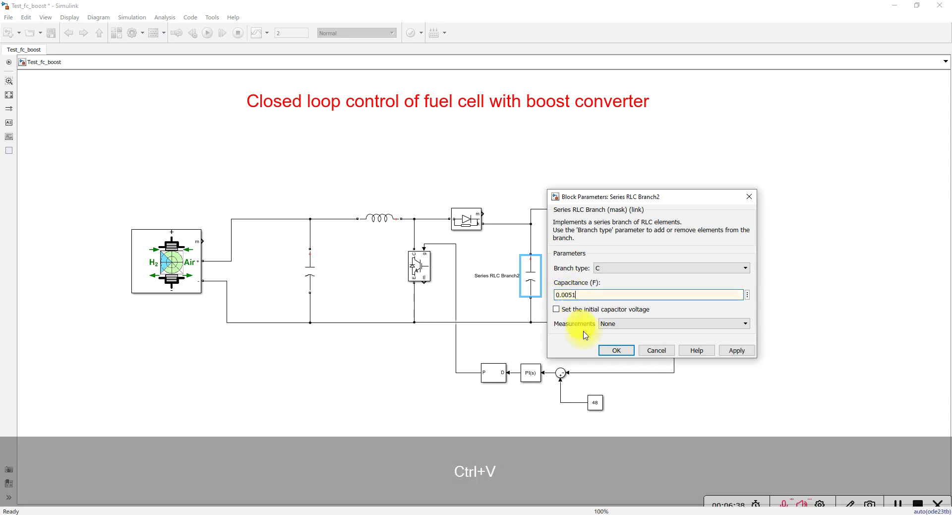
{"action": "left_click", "coordinate": [616, 350]}
Check the load resistor's resistance expression in its block parameters and accept it.
{"action": "left_click", "coordinate": [602, 269]}
{"action": "double_click", "coordinate": [602, 269]}
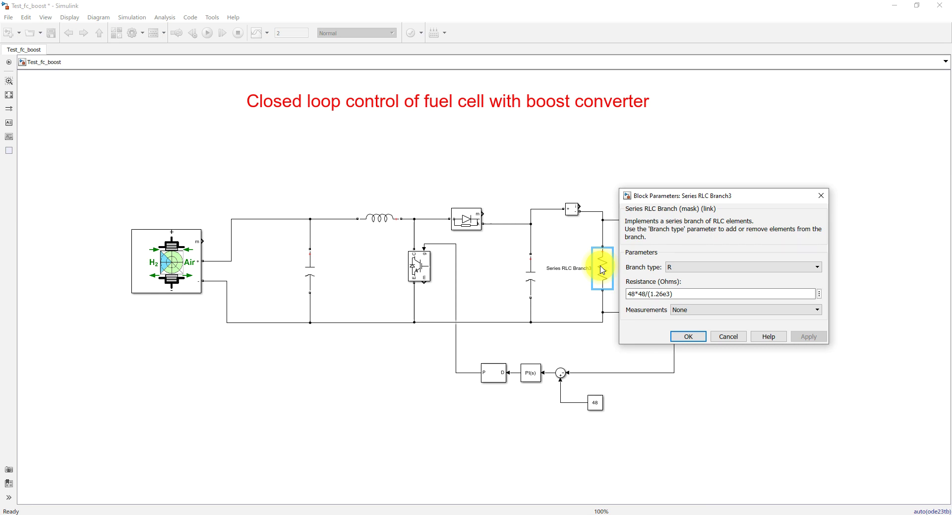
{"action": "double_click", "coordinate": [668, 294]}
{"action": "left_click", "coordinate": [689, 337]}
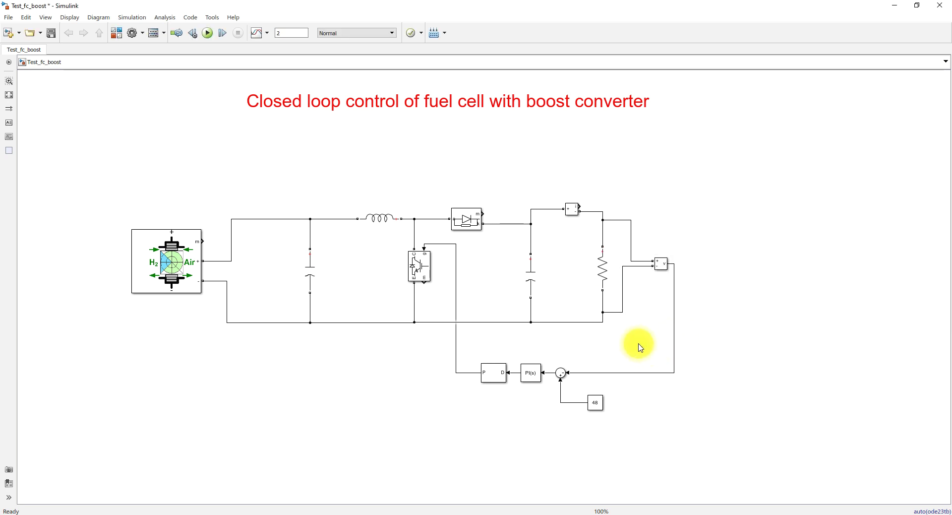
Add a Simulink Scope block and place it above the inductor.
{"action": "double_click", "coordinate": [689, 230]}
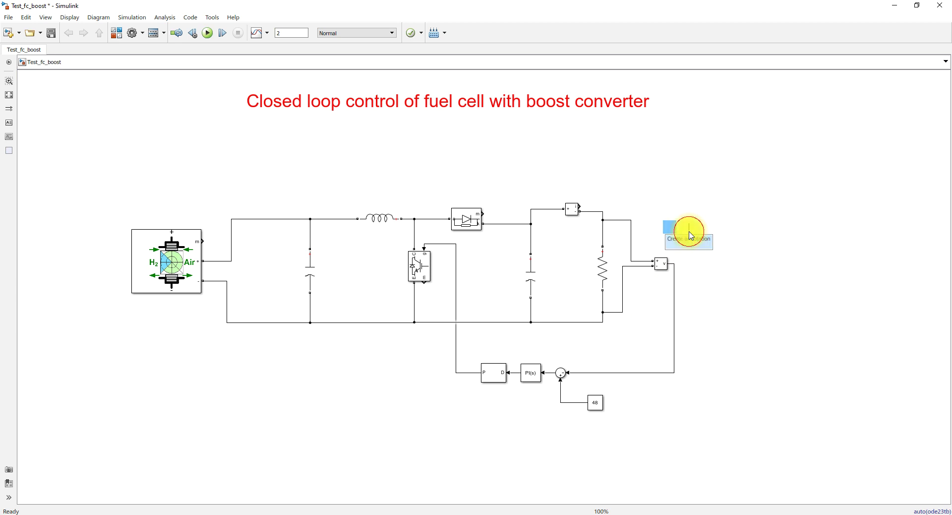
{"action": "type", "text": "scop"}
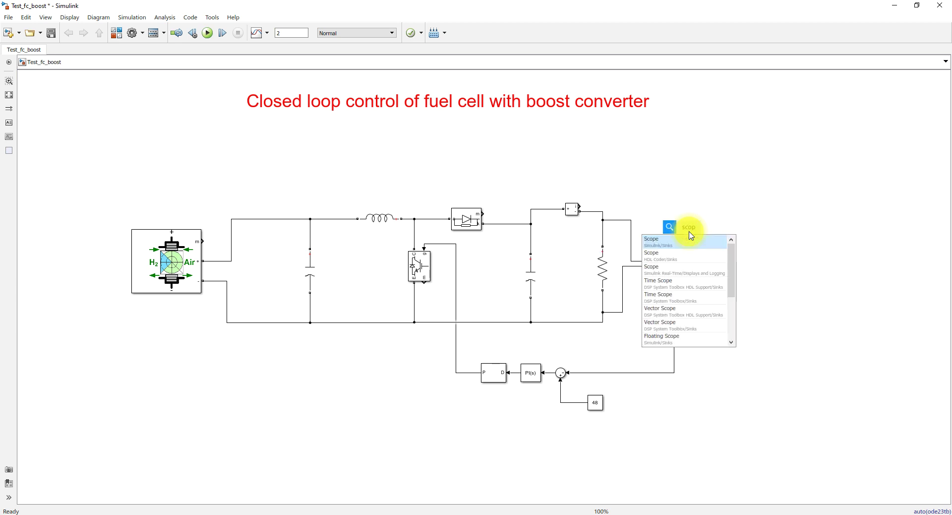
{"action": "left_click", "coordinate": [686, 242]}
{"action": "left_click_drag", "start_coordinate": [695, 233], "coordinate": [392, 151]}
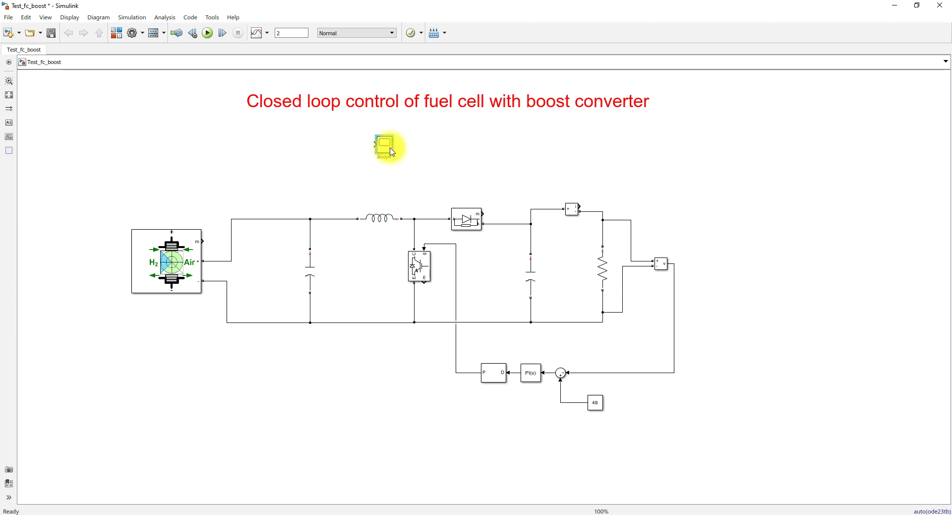
Configure the Scope with 3 input ports and a layout of three stacked displays.
{"action": "double_click", "coordinate": [385, 152]}
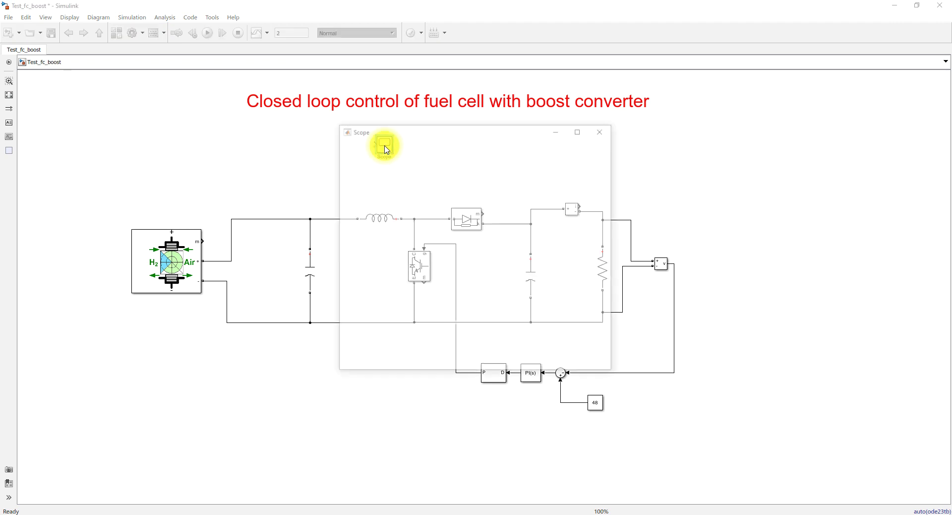
{"action": "left_click", "coordinate": [387, 143]}
{"action": "left_click", "coordinate": [389, 164]}
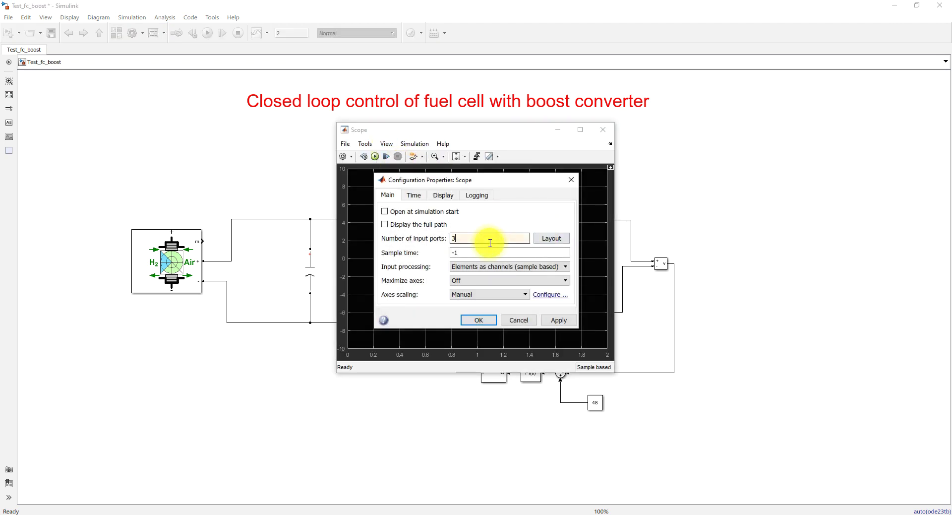
{"action": "left_click", "coordinate": [551, 239]}
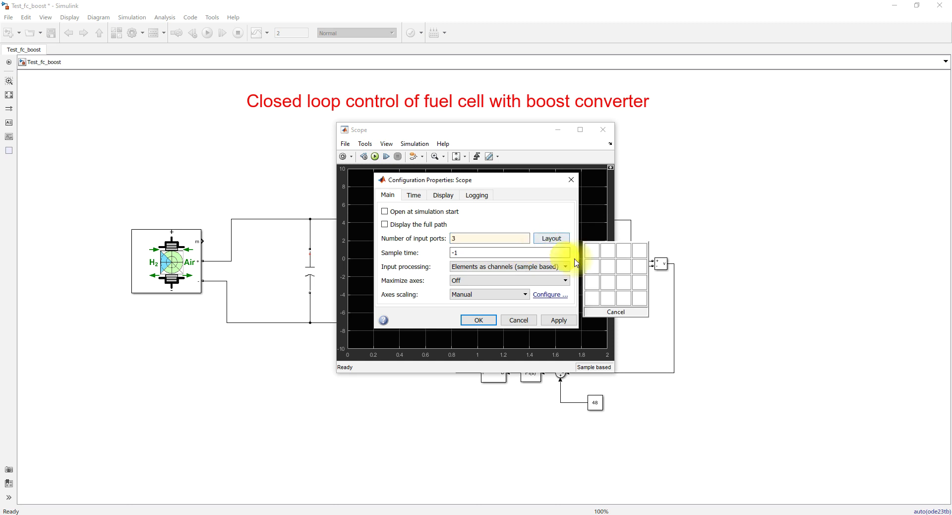
{"action": "left_click", "coordinate": [591, 284]}
{"action": "left_click", "coordinate": [479, 320]}
{"action": "left_click", "coordinate": [299, 185]}
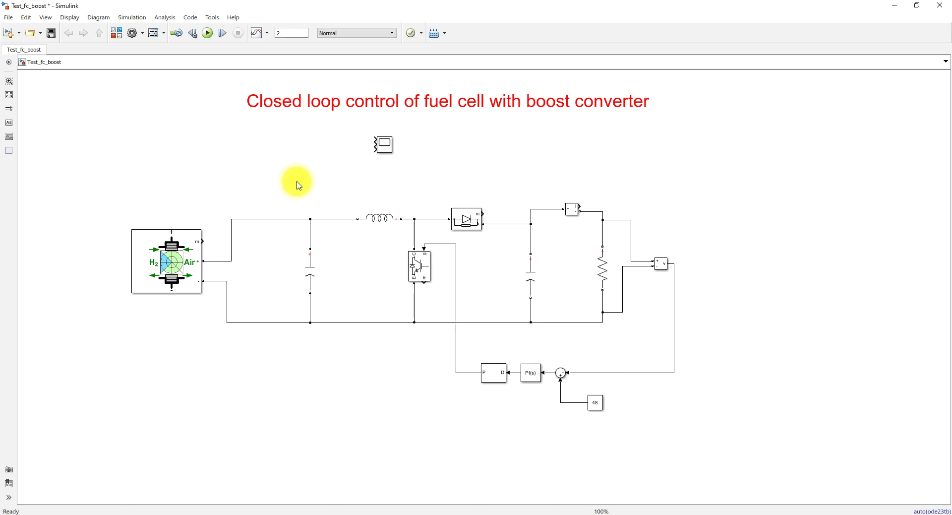
Add a Bus Selector block above the circuit and connect it to the fuel cell's m output.
{"action": "double_click", "coordinate": [299, 185]}
{"action": "type", "text": "bus"}
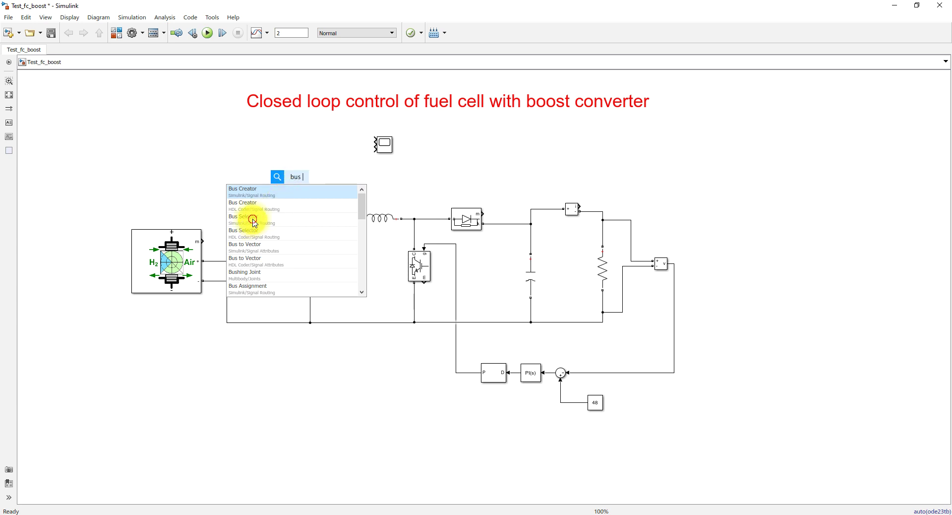
{"action": "left_click", "coordinate": [253, 221]}
{"action": "left_click_drag", "start_coordinate": [292, 180], "coordinate": [261, 166]}
Set the Bus Selector to output Voltage and Current, removing the placeholder signals signal1 and signal2.
{"action": "double_click", "coordinate": [261, 166]}
{"action": "left_click", "coordinate": [304, 161]}
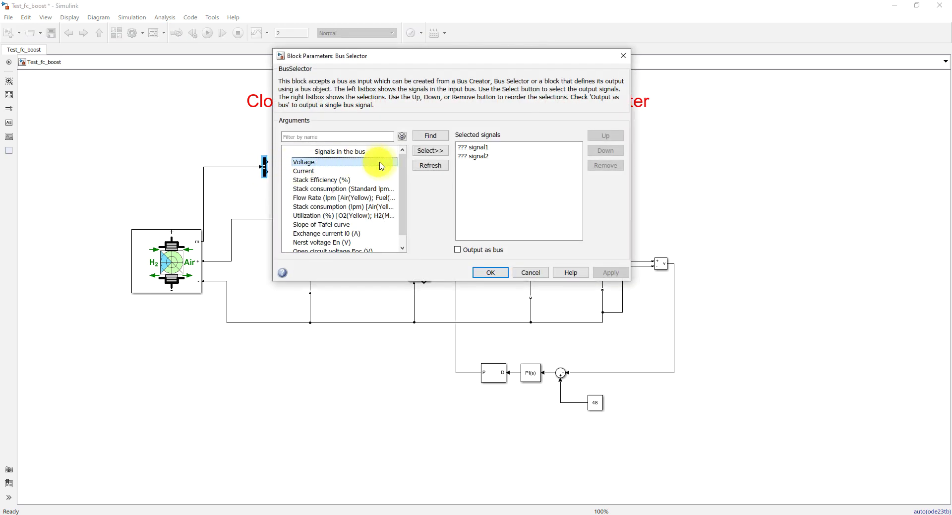
{"action": "left_click", "coordinate": [430, 150]}
{"action": "left_click", "coordinate": [304, 173]}
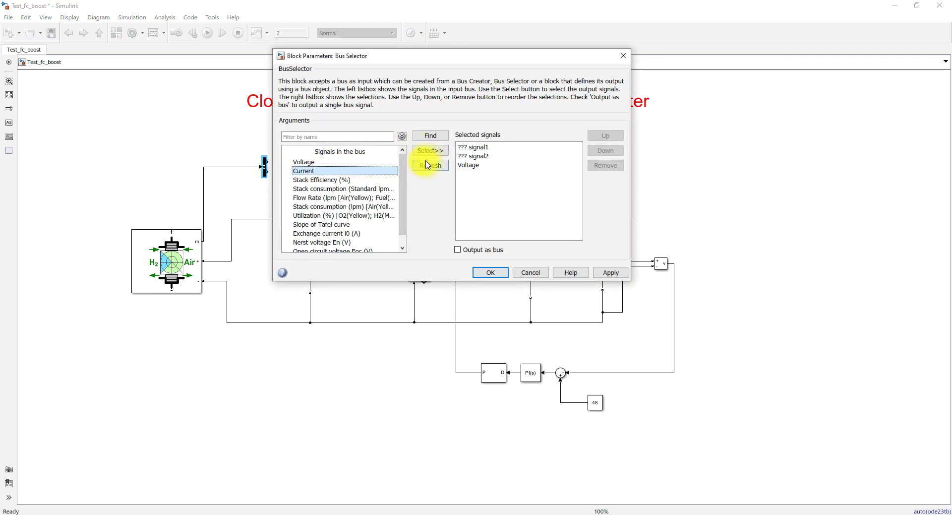
{"action": "left_click", "coordinate": [430, 150]}
{"action": "left_click", "coordinate": [472, 147]}
{"action": "left_click", "coordinate": [605, 165]}
{"action": "left_click", "coordinate": [605, 165]}
{"action": "left_click", "coordinate": [611, 272]}
{"action": "left_click", "coordinate": [491, 272]}
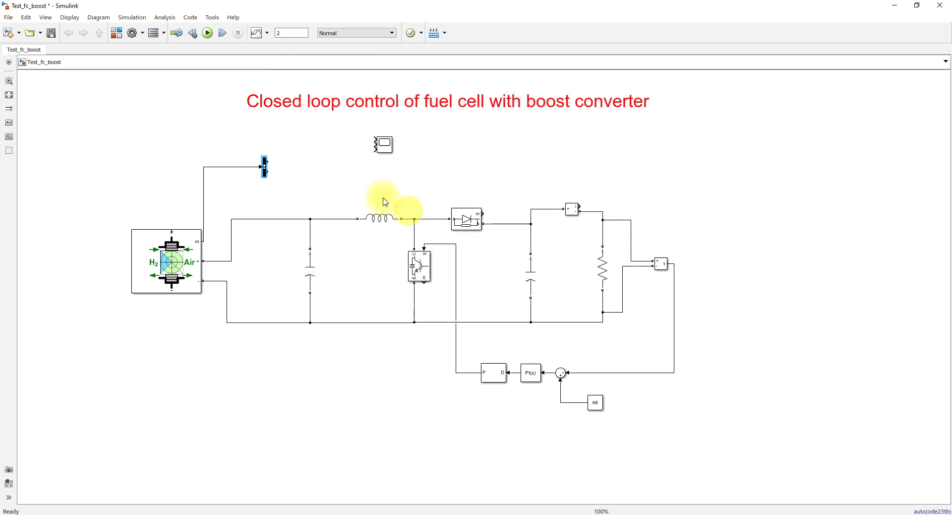
Wire the fuel cell's Voltage and Current to the Scope's first two inputs and their product, via a Product block, to the third.
{"action": "mouse_move", "coordinate": [392, 155]}
{"action": "left_mouse_down"}
{"action": "mouse_move", "coordinate": [404, 198]}
{"action": "mouse_move", "coordinate": [347, 144]}
{"action": "mouse_move", "coordinate": [271, 160]}
{"action": "mouse_move", "coordinate": [270, 174]}
{"action": "mouse_move", "coordinate": [362, 162]}
{"action": "left_mouse_up"}
{"action": "double_click", "coordinate": [340, 195]}
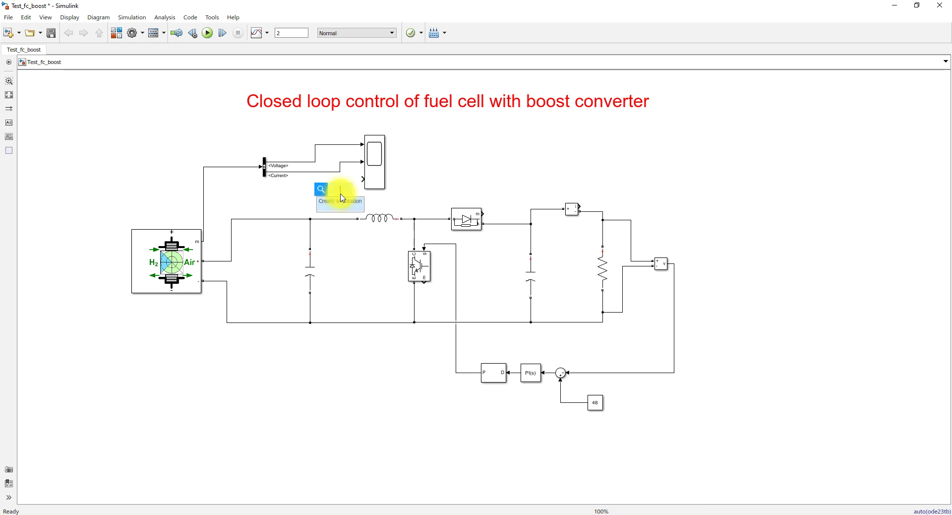
{"action": "type", "text": "pro"}
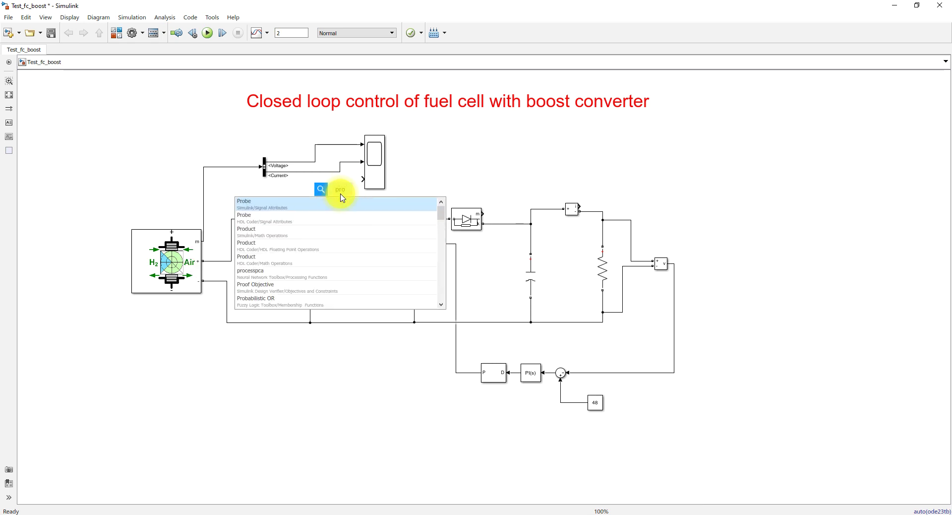
{"action": "left_click", "coordinate": [277, 232]}
{"action": "mouse_move", "coordinate": [352, 186]}
{"action": "left_mouse_down"}
{"action": "mouse_move", "coordinate": [363, 179]}
{"action": "mouse_move", "coordinate": [331, 148]}
{"action": "left_mouse_up"}
{"action": "left_click_drag", "start_coordinate": [332, 189], "coordinate": [314, 172]}
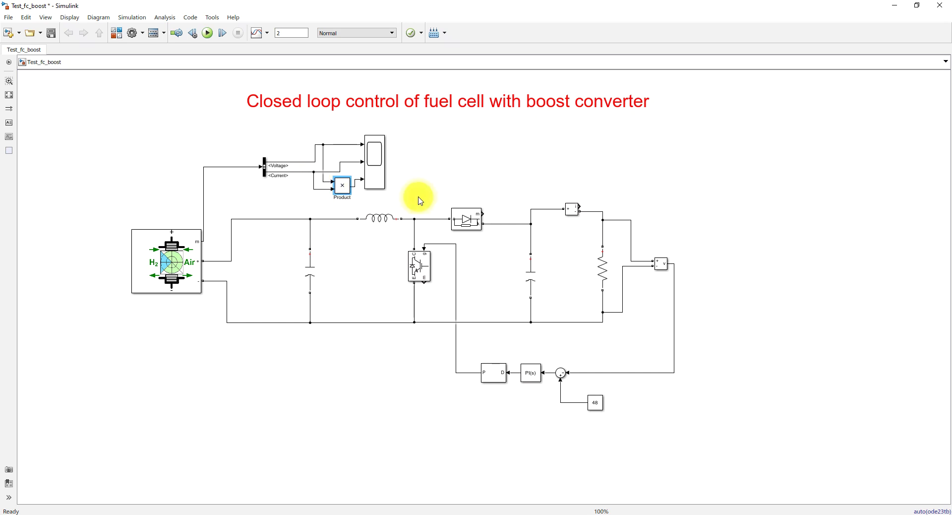
Duplicate the Scope beside the load and connect the output voltage and output current measurements to its first two inputs.
{"action": "left_click_drag", "start_coordinate": [377, 168], "coordinate": [740, 245]}
{"action": "left_click_drag", "start_coordinate": [722, 212], "coordinate": [673, 263]}
{"action": "left_click_drag", "start_coordinate": [714, 227], "coordinate": [577, 204]}
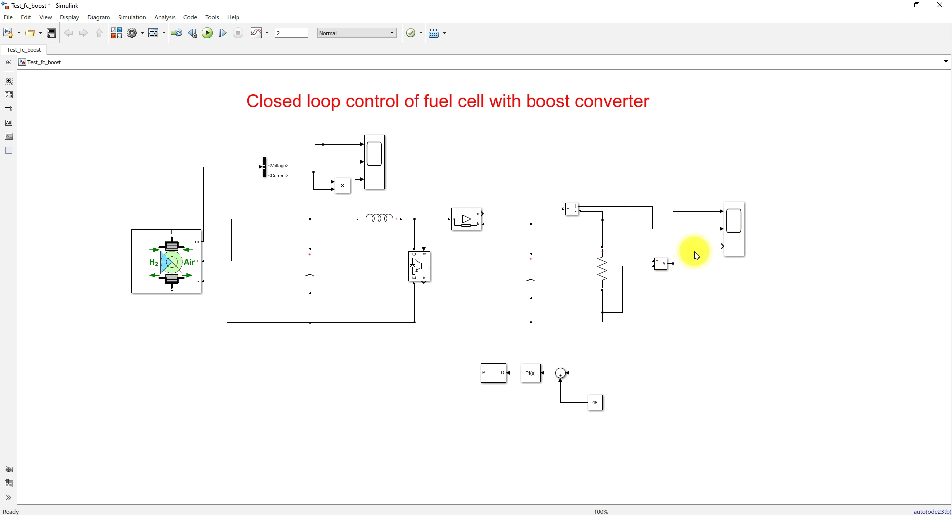
Duplicate the Product block, feed it the output voltage and current, and connect it to the output Scope's third input.
{"action": "mouse_move", "coordinate": [342, 189]}
{"action": "left_mouse_down"}
{"action": "mouse_move", "coordinate": [680, 260]}
{"action": "mouse_move", "coordinate": [722, 246]}
{"action": "left_mouse_up"}
{"action": "mouse_move", "coordinate": [731, 246]}
{"action": "left_mouse_down"}
{"action": "mouse_move", "coordinate": [756, 245]}
{"action": "mouse_move", "coordinate": [716, 248]}
{"action": "mouse_move", "coordinate": [695, 212]}
{"action": "left_mouse_up"}
{"action": "left_click_drag", "start_coordinate": [699, 248], "coordinate": [686, 228]}
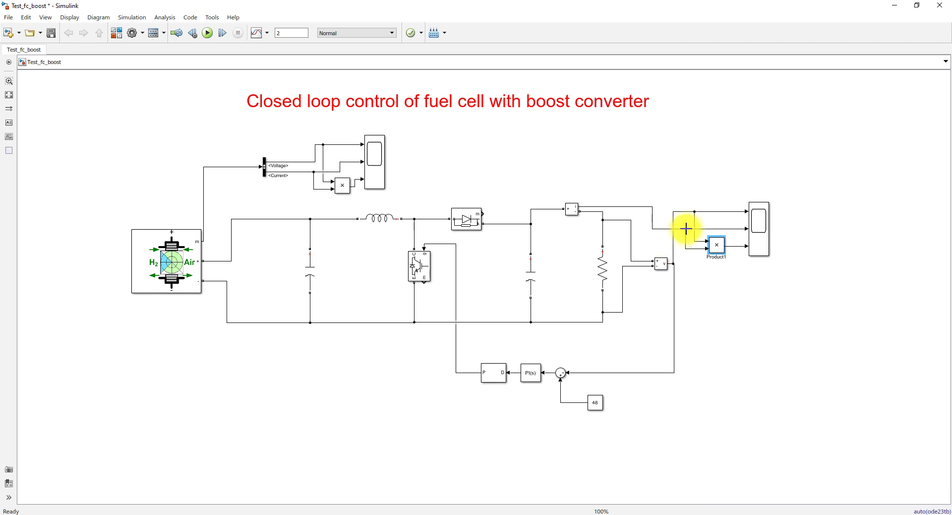
{"action": "left_click", "coordinate": [739, 306]}
Review the PID Controller block's proportional and integral parameters without changing them.
{"action": "left_click", "coordinate": [532, 378]}
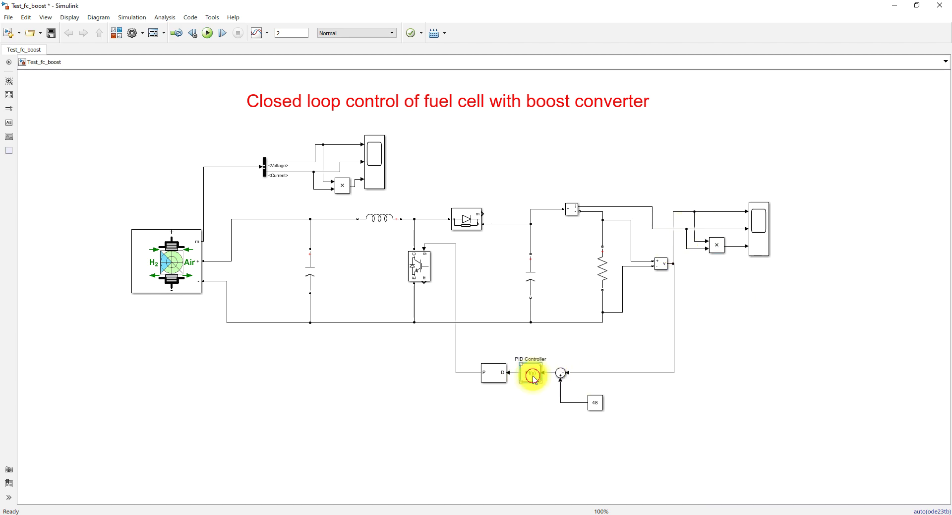
{"action": "double_click", "coordinate": [533, 380]}
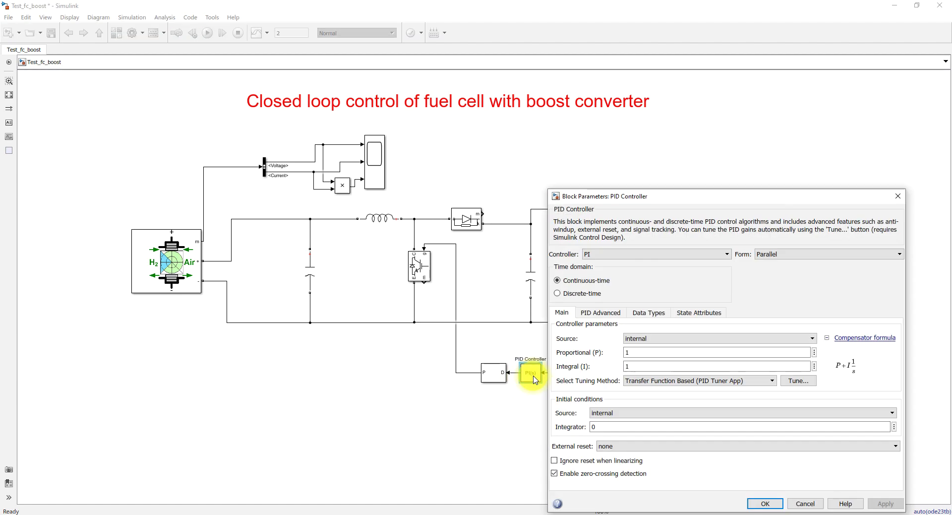
{"action": "left_click", "coordinate": [902, 200]}
Add a powergui block to the model and place it above the fuel cell stack.
{"action": "double_click", "coordinate": [283, 379]}
{"action": "type", "text": "power"}
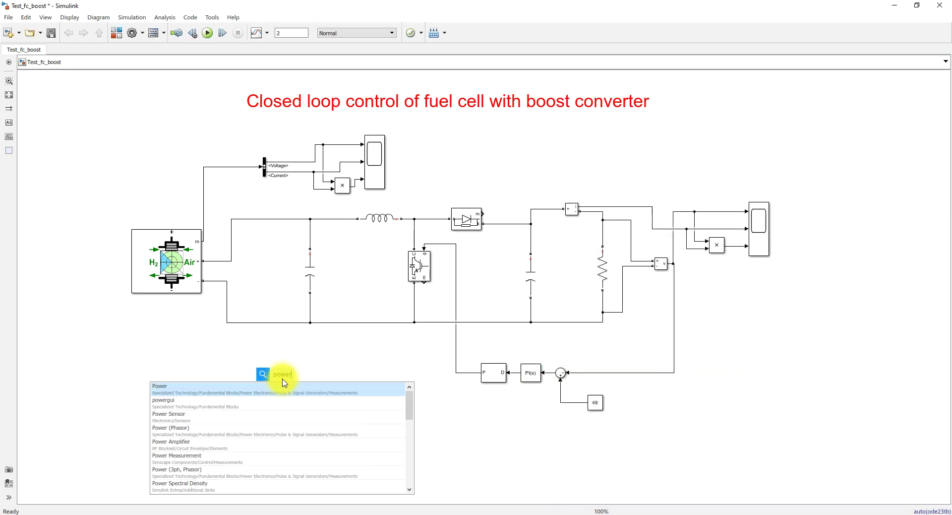
{"action": "type", "text": "gui"}
{"action": "key", "text": "Return"}
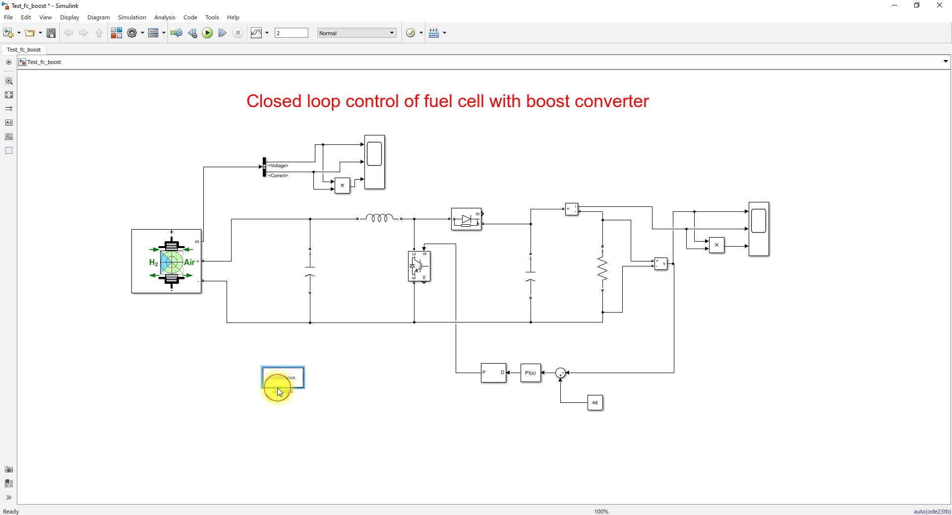
{"action": "left_click_drag", "start_coordinate": [291, 378], "coordinate": [140, 124]}
{"action": "left_click", "coordinate": [162, 150]}
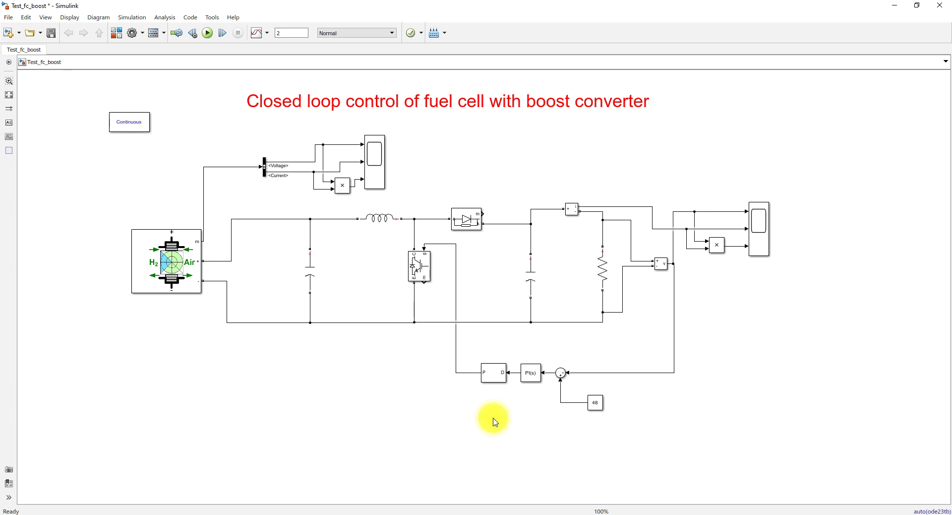
Rename the fuel cell's scope as FC and the output scope beside the resistor as Load.
{"action": "left_click", "coordinate": [385, 183]}
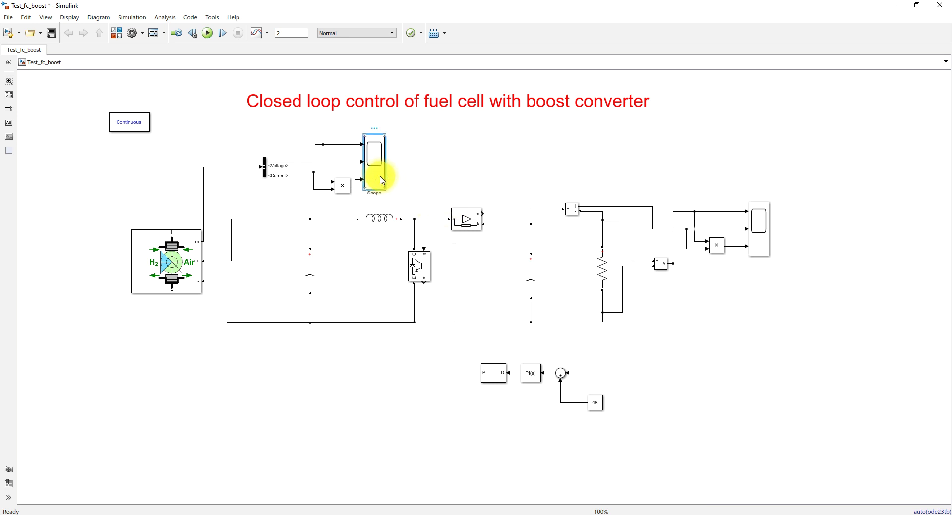
{"action": "double_click", "coordinate": [382, 180]}
{"action": "left_click", "coordinate": [281, 200]}
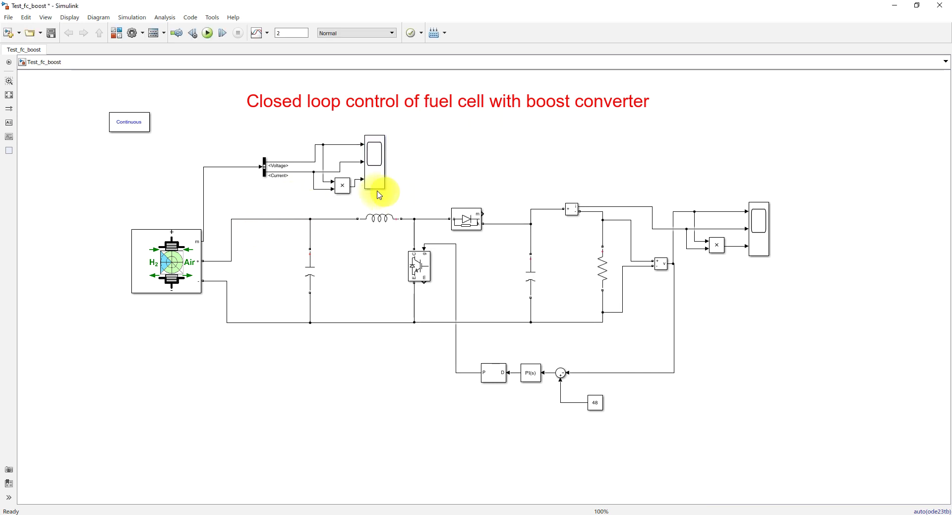
{"action": "left_click", "coordinate": [386, 225]}
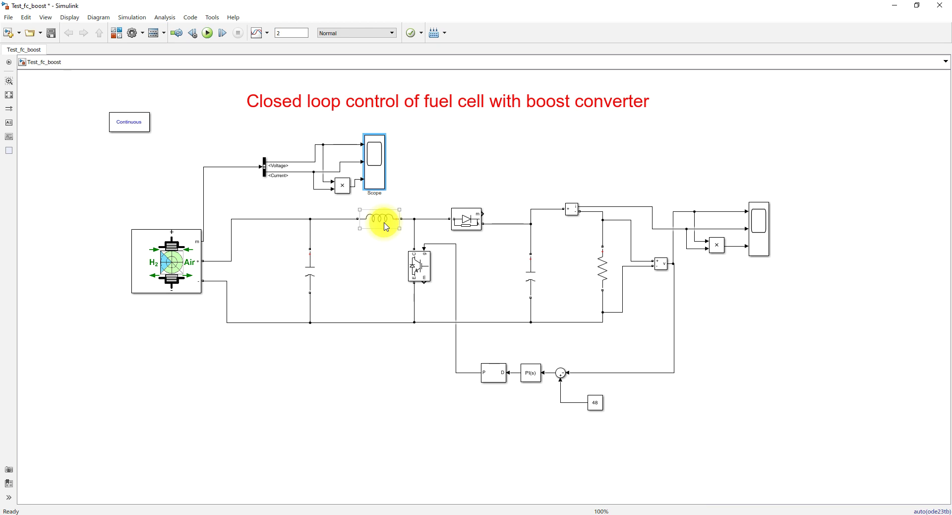
{"action": "key", "text": "shift"}
{"action": "type", "text": "FC"}
{"action": "left_click", "coordinate": [765, 246]}
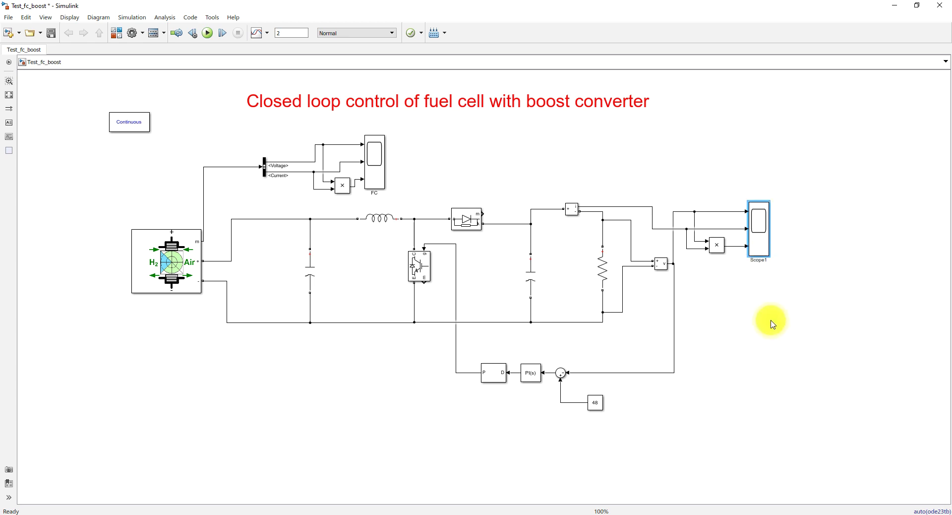
{"action": "key", "text": "shift"}
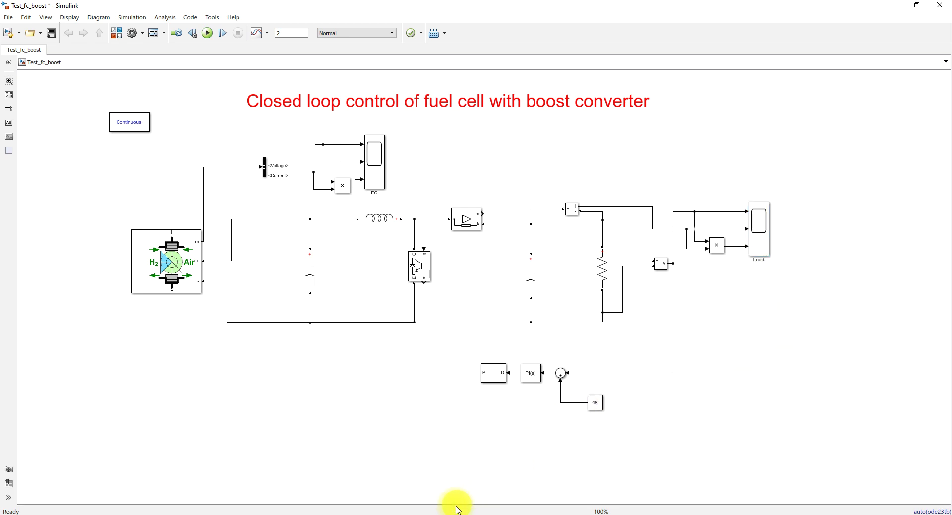
Open the FC and Load scope displays and arrange them side by side.
{"action": "left_click", "coordinate": [425, 510]}
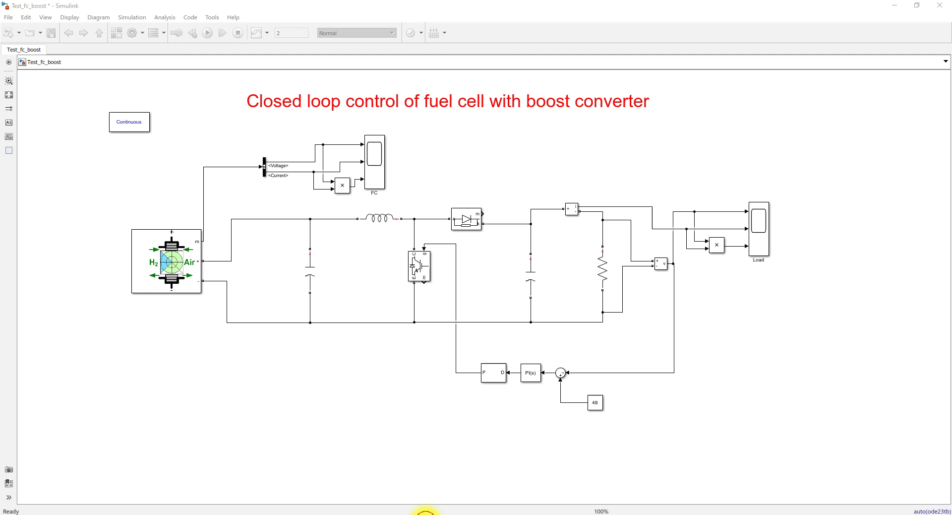
{"action": "double_click", "coordinate": [758, 229]}
{"action": "left_click", "coordinate": [436, 510]}
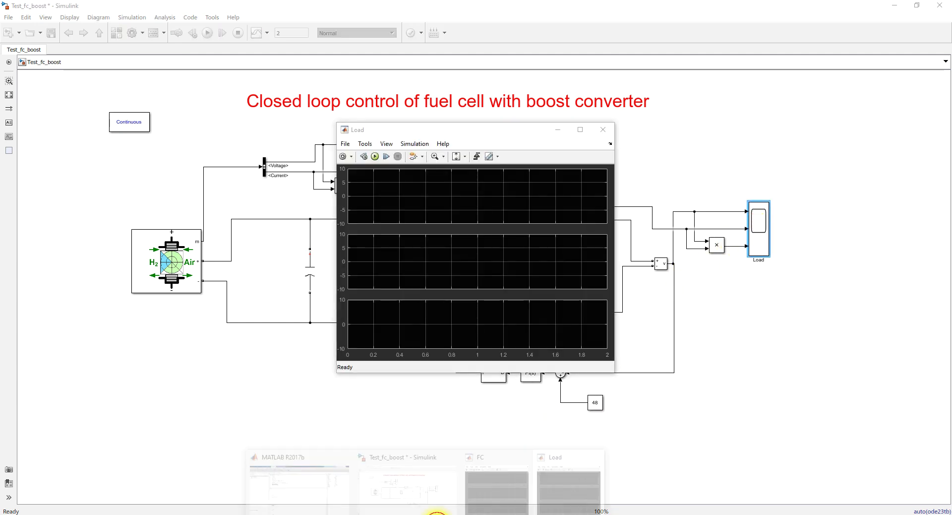
{"action": "left_click", "coordinate": [485, 484]}
{"action": "left_click_drag", "start_coordinate": [418, 130], "coordinate": [229, 133]}
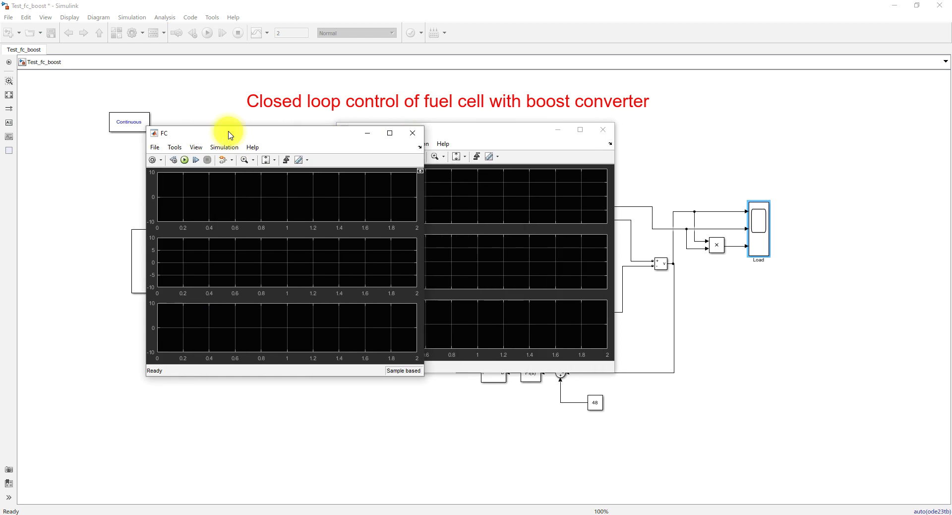
{"action": "left_click_drag", "start_coordinate": [496, 131], "coordinate": [607, 140]}
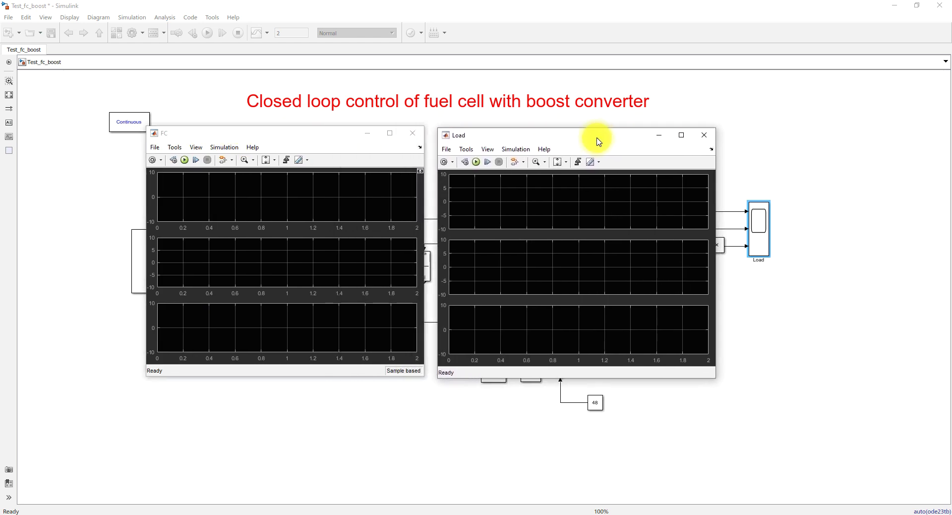
Run the simulation and scale the axes of the FC and Load scopes to fit their signals.
{"action": "left_click", "coordinate": [186, 161]}
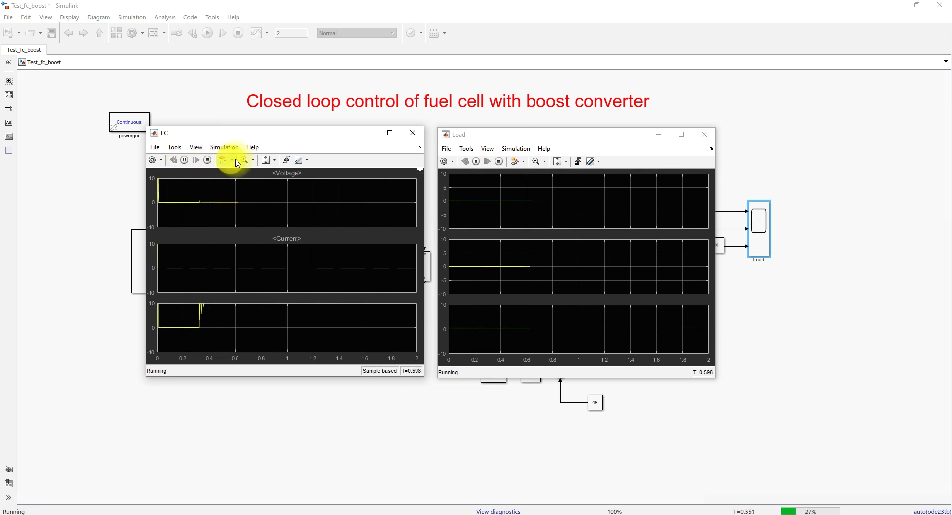
{"action": "left_click", "coordinate": [286, 160]}
{"action": "left_click", "coordinate": [267, 159]}
{"action": "left_click", "coordinate": [287, 160]}
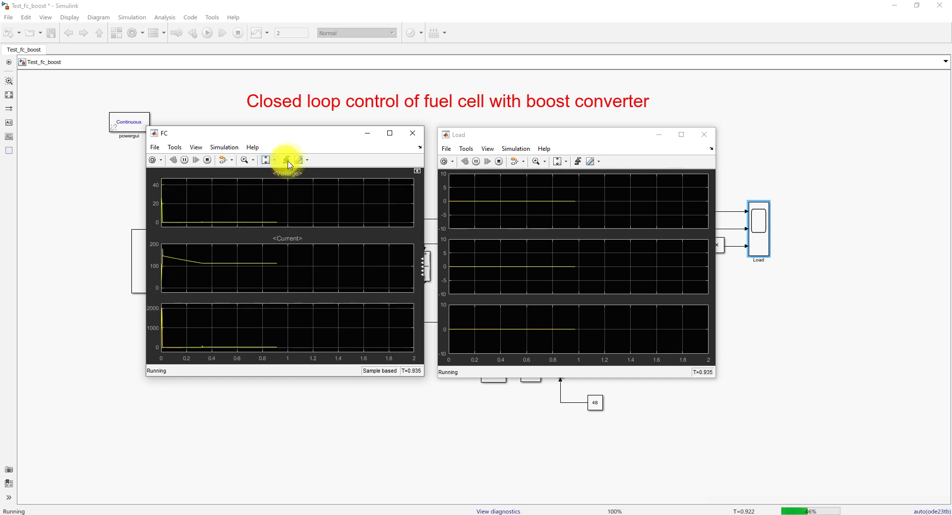
{"action": "left_click", "coordinate": [271, 184]}
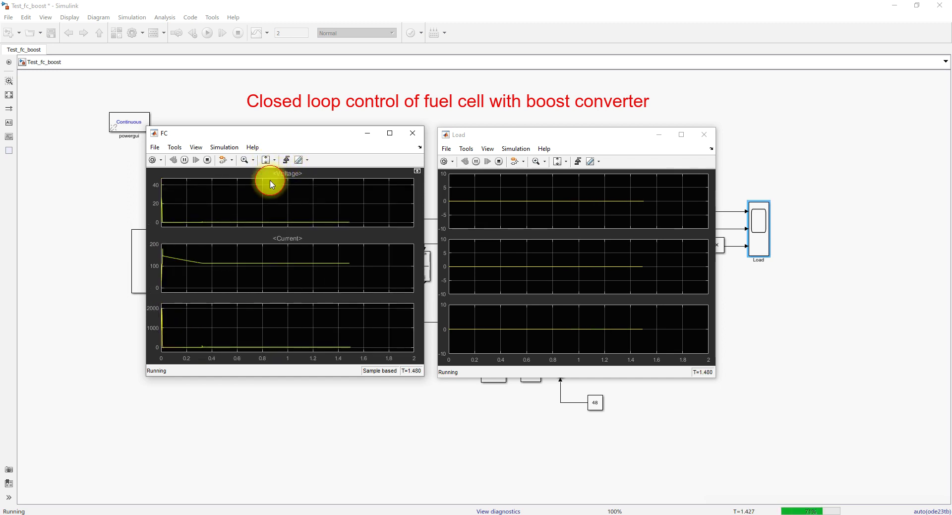
{"action": "left_click", "coordinate": [567, 172]}
{"action": "left_click", "coordinate": [561, 189]}
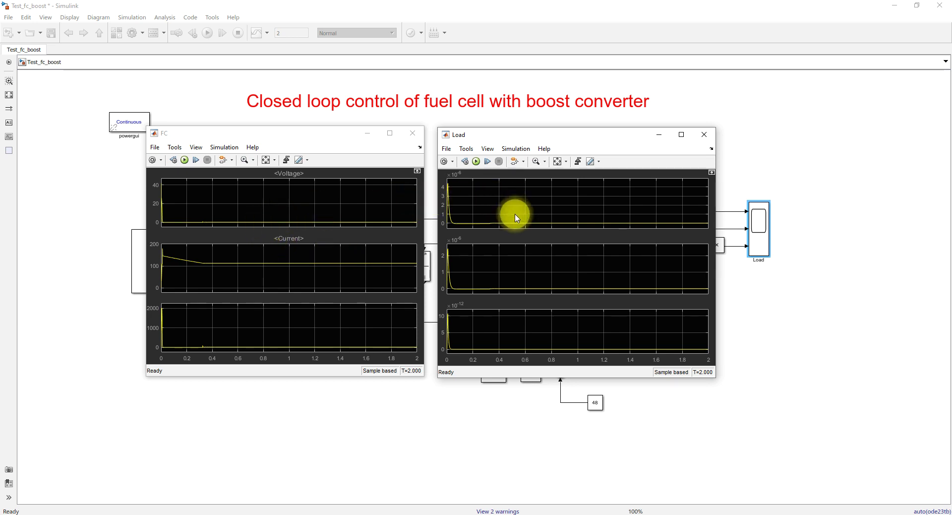
Return to the model and launch the PID Tuner from the PID Controller block's parameters.
{"action": "left_click", "coordinate": [457, 439]}
{"action": "left_click", "coordinate": [498, 376]}
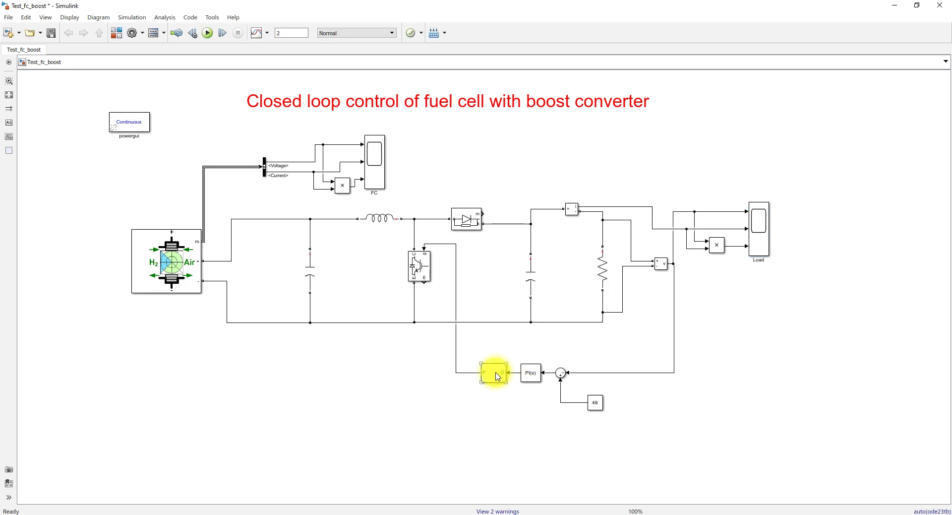
{"action": "left_click", "coordinate": [532, 375]}
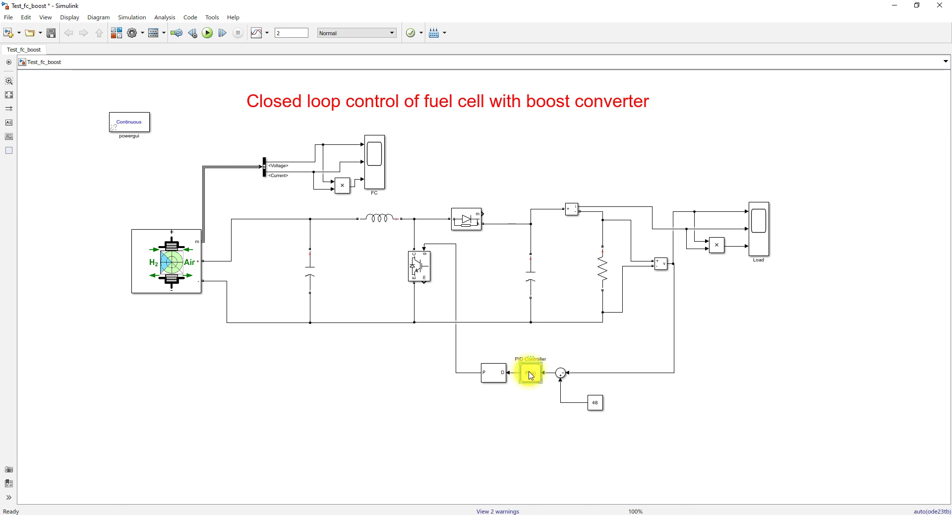
{"action": "double_click", "coordinate": [532, 375]}
{"action": "left_click_drag", "start_coordinate": [604, 200], "coordinate": [337, 44]}
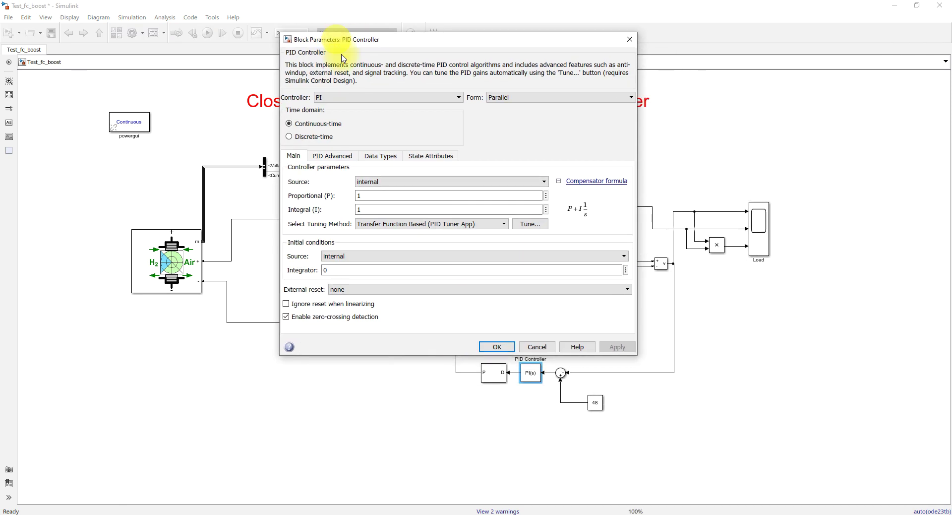
{"action": "left_click", "coordinate": [529, 224]}
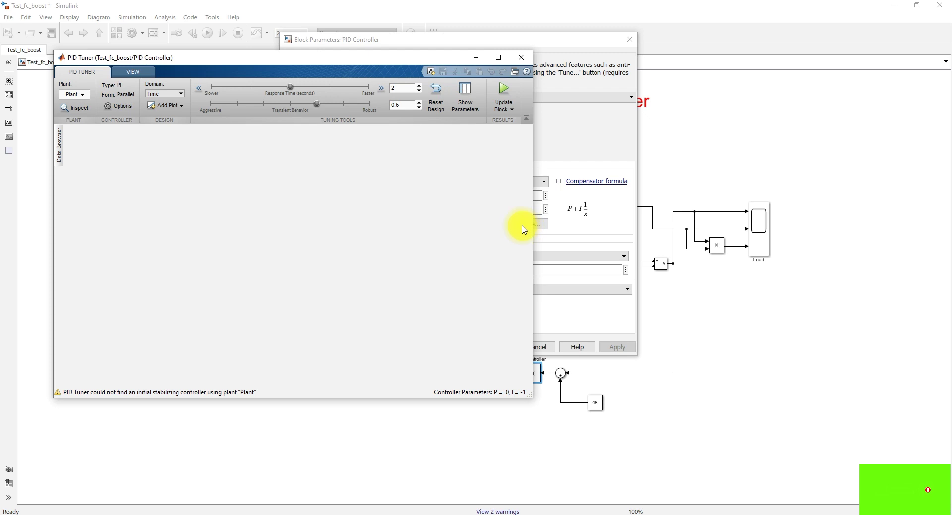
{"action": "left_click_drag", "start_coordinate": [157, 57], "coordinate": [246, 53]}
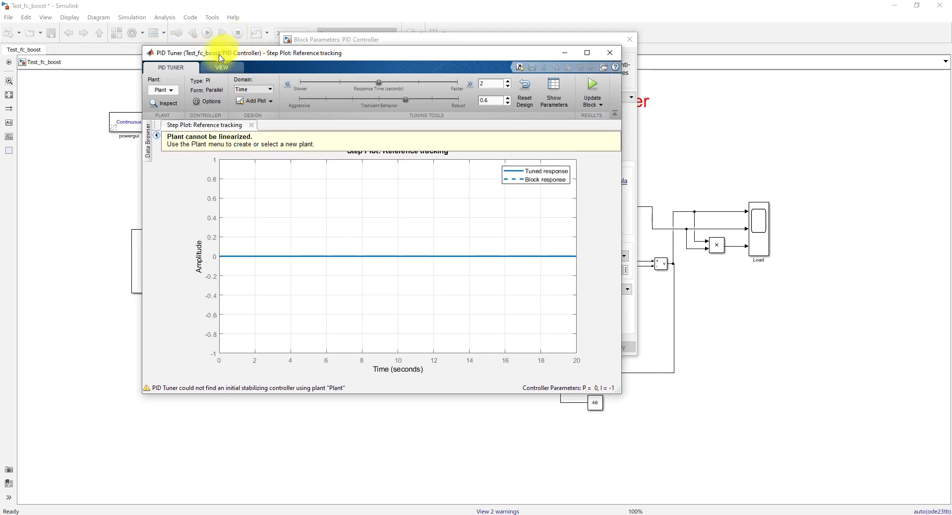
Start identifying a new plant in the PID Tuner, using I/O data obtained by simulating the model.
{"action": "left_click", "coordinate": [170, 91]}
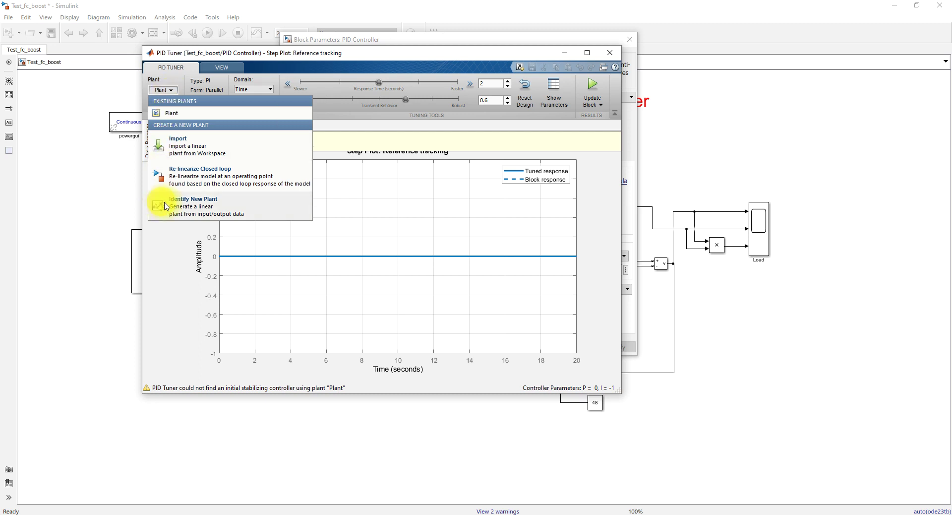
{"action": "left_click", "coordinate": [178, 209]}
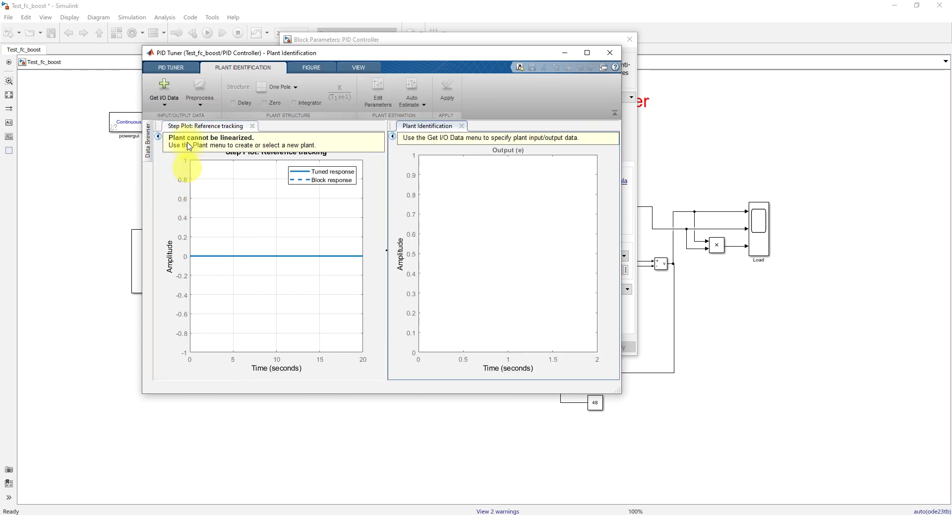
{"action": "left_click", "coordinate": [166, 101]}
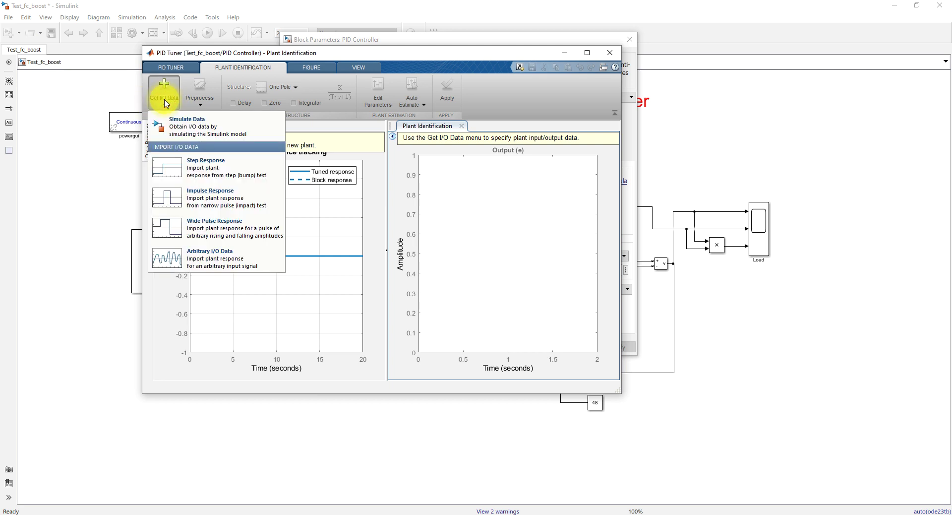
{"action": "left_click", "coordinate": [184, 129]}
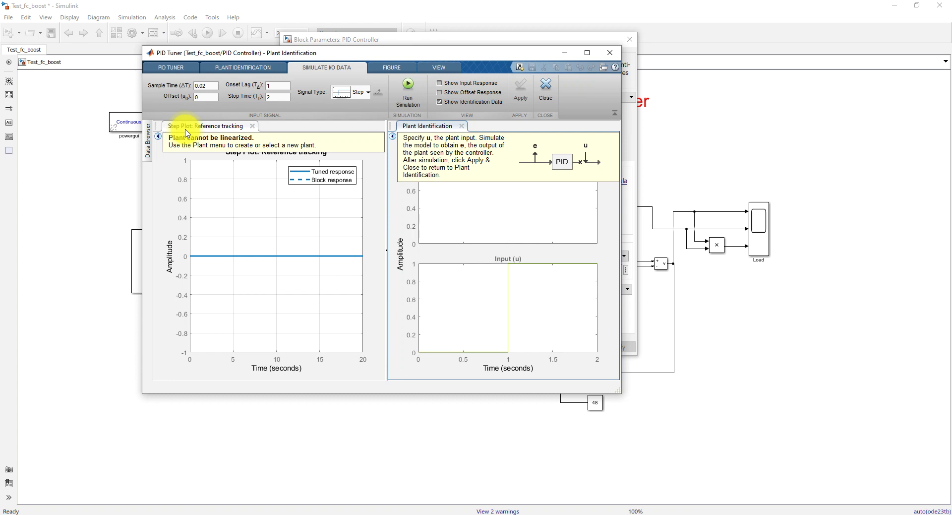
Set the identification step signal's offset to 0.3 and its amplitude to 0.3.
{"action": "left_click", "coordinate": [206, 96]}
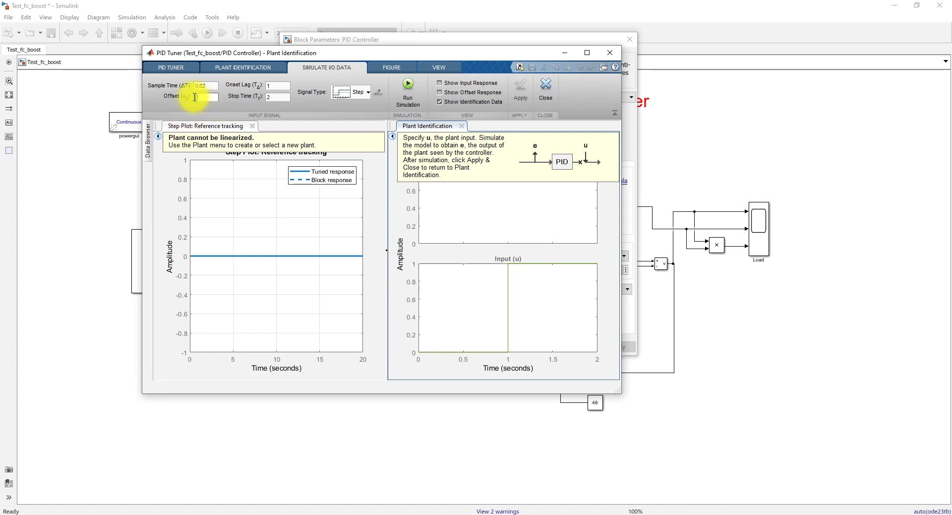
{"action": "type", "text": ".3"}
{"action": "key", "text": "Return"}
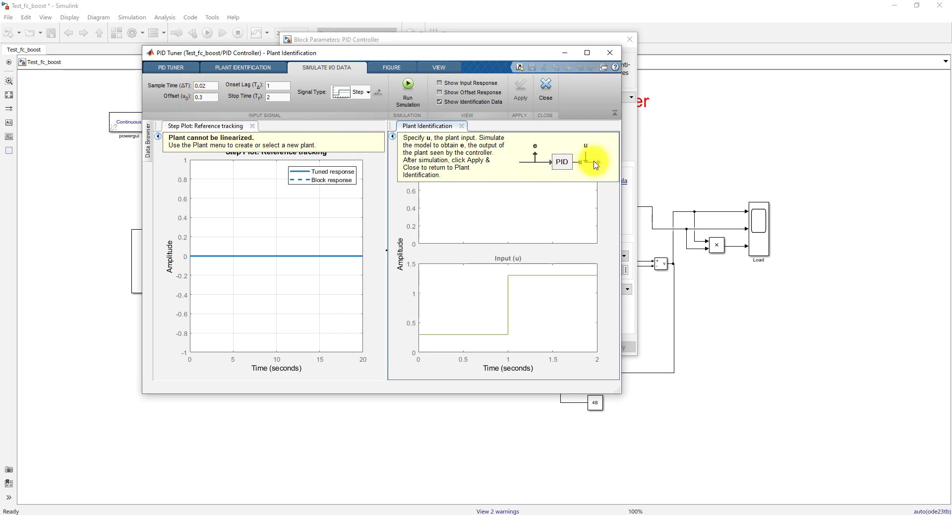
{"action": "left_click", "coordinate": [378, 95]}
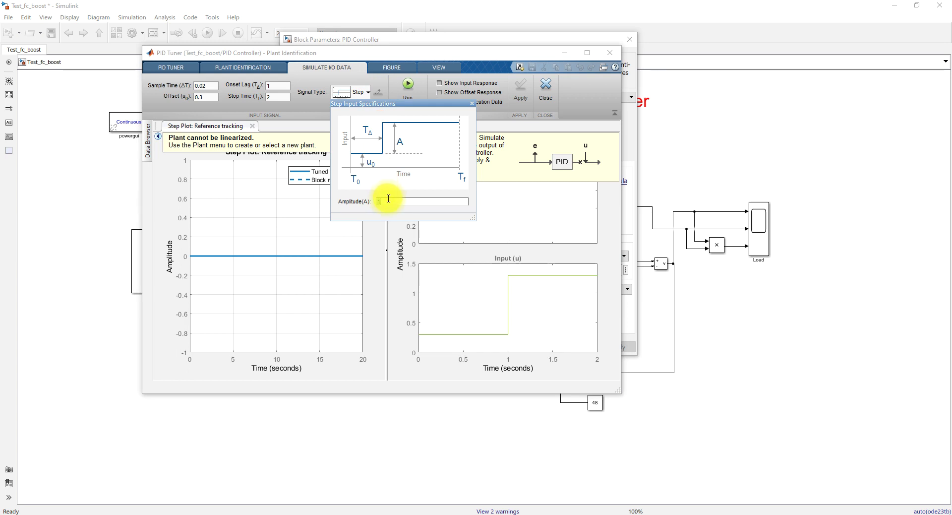
{"action": "left_click", "coordinate": [472, 103]}
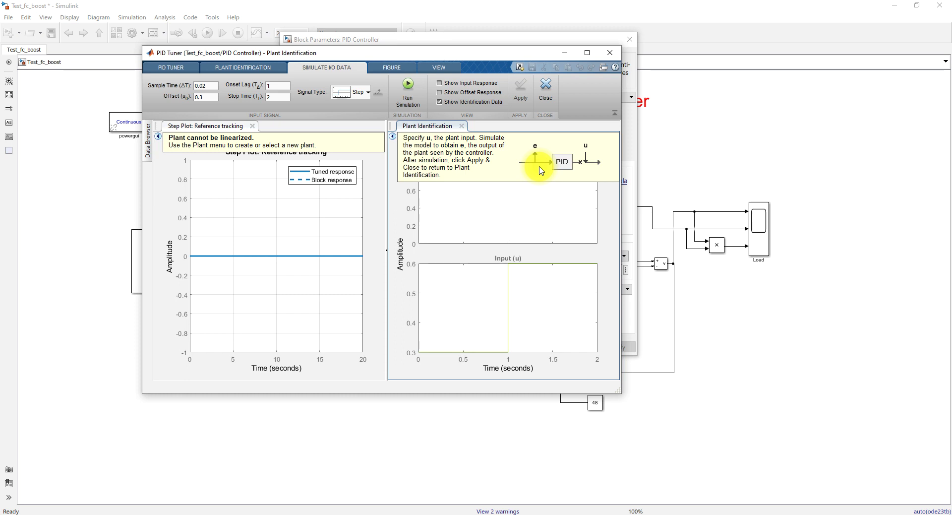
Run the plant identification simulation and lay out the FC and Load scopes on either side of the identification plots.
{"action": "left_click", "coordinate": [408, 87]}
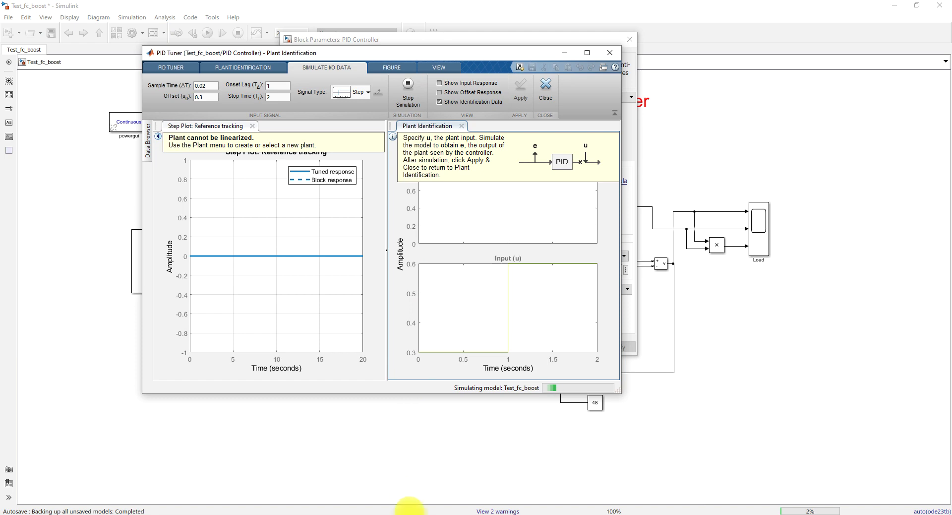
{"action": "left_click", "coordinate": [425, 494]}
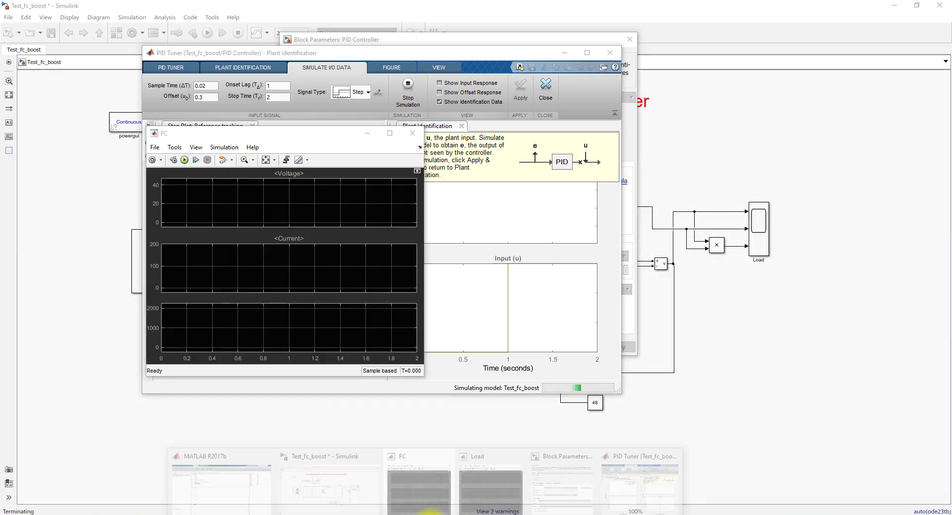
{"action": "left_click", "coordinate": [485, 487]}
{"action": "left_click_drag", "start_coordinate": [498, 140], "coordinate": [710, 111]}
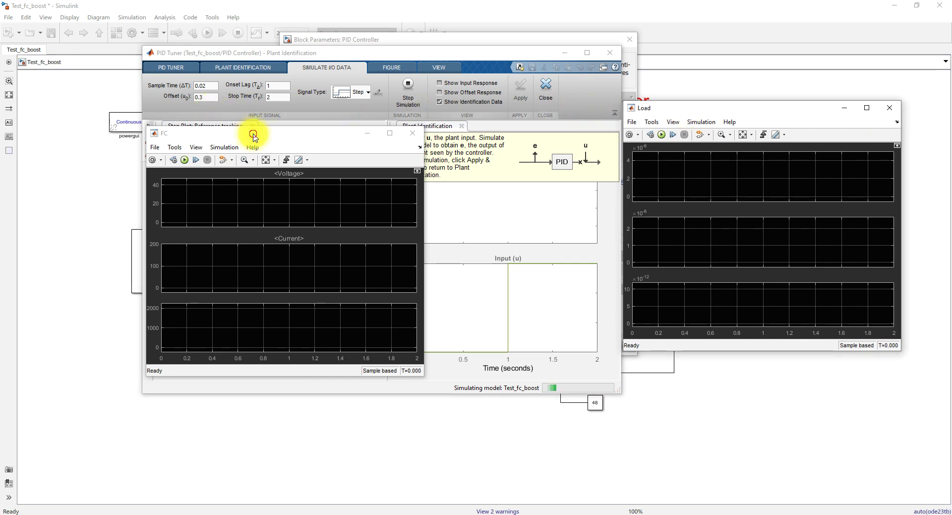
{"action": "left_click_drag", "start_coordinate": [253, 137], "coordinate": [206, 109]}
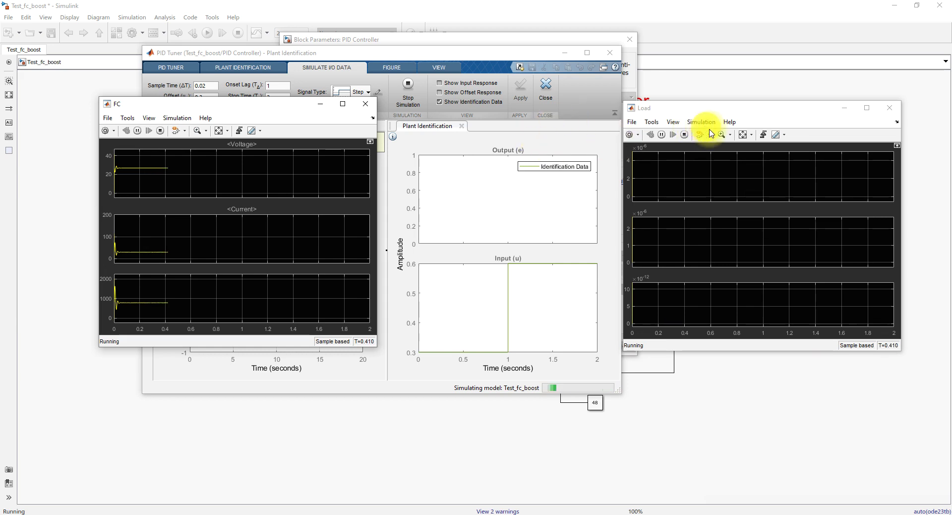
Scale the Load and FC scope axes to fit their traces while the plant identification simulation runs.
{"action": "left_click", "coordinate": [743, 134]}
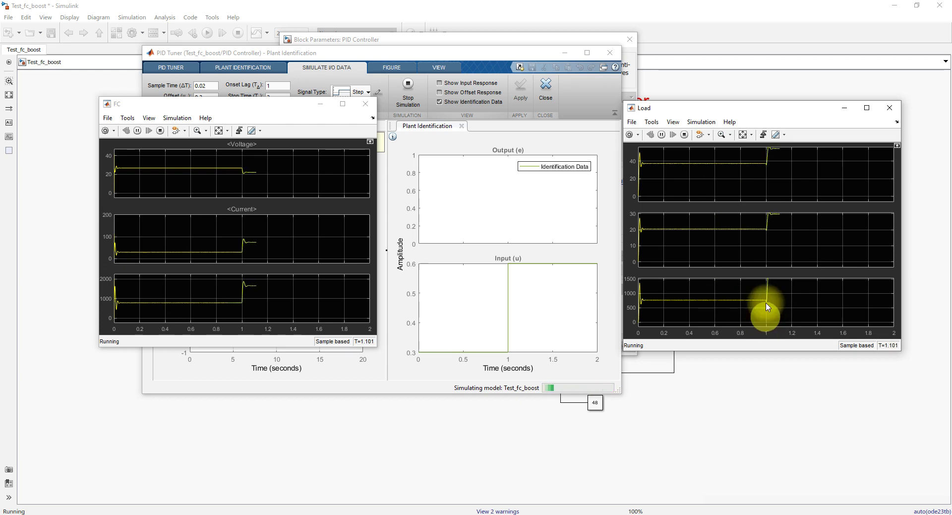
{"action": "left_click", "coordinate": [743, 134]}
{"action": "left_click", "coordinate": [218, 131]}
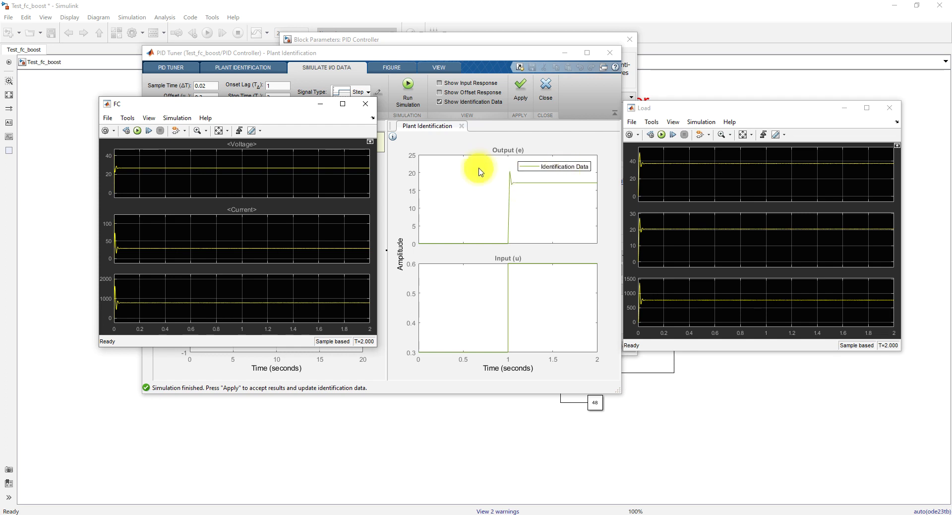
Accept the simulated I/O data, then auto-estimate the One Pole plant and apply it to the tuner.
{"action": "left_click", "coordinate": [521, 90]}
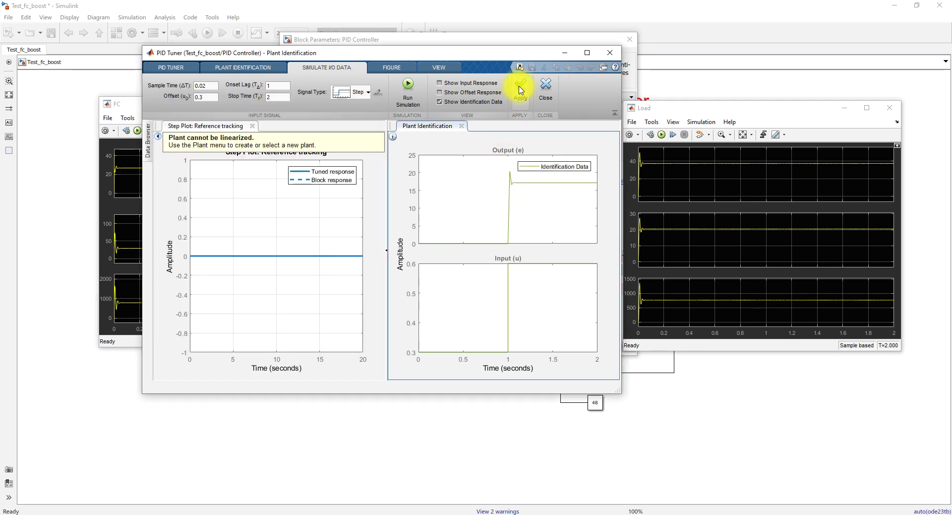
{"action": "left_click", "coordinate": [549, 89]}
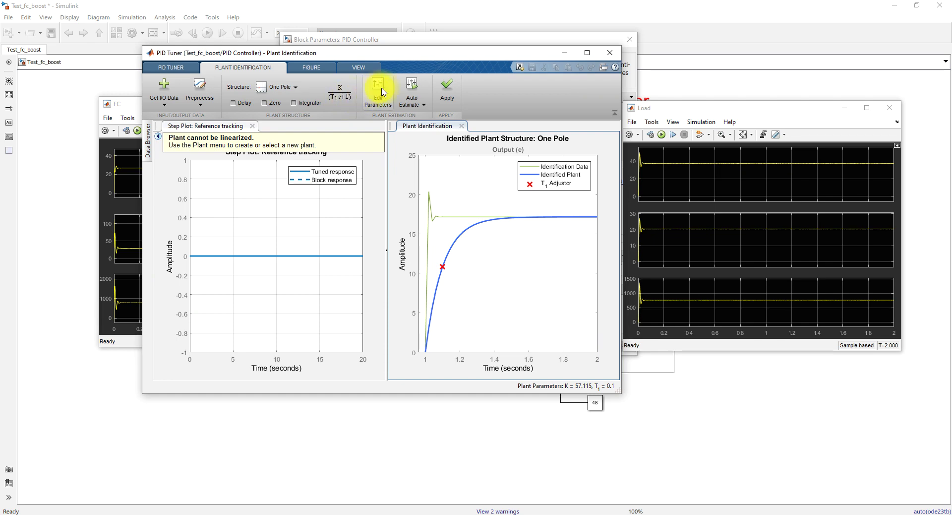
{"action": "left_click", "coordinate": [409, 84]}
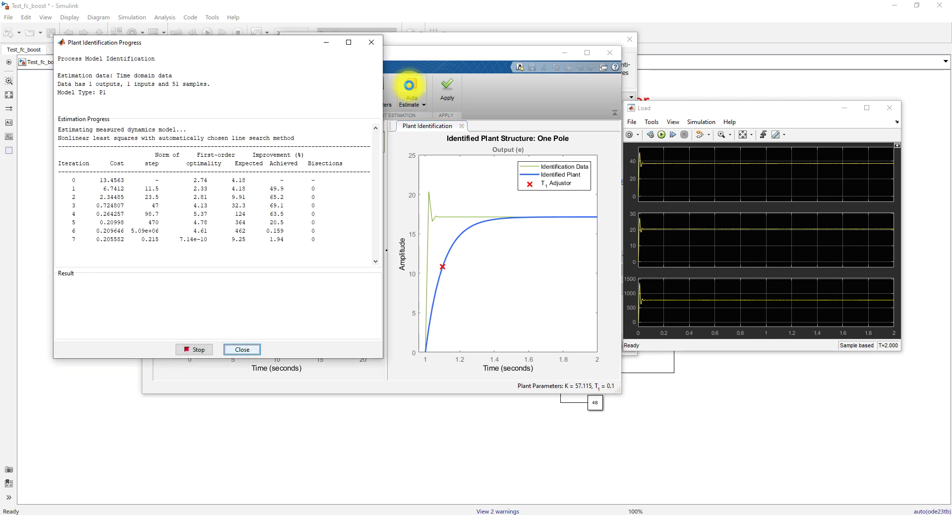
{"action": "left_click", "coordinate": [253, 346]}
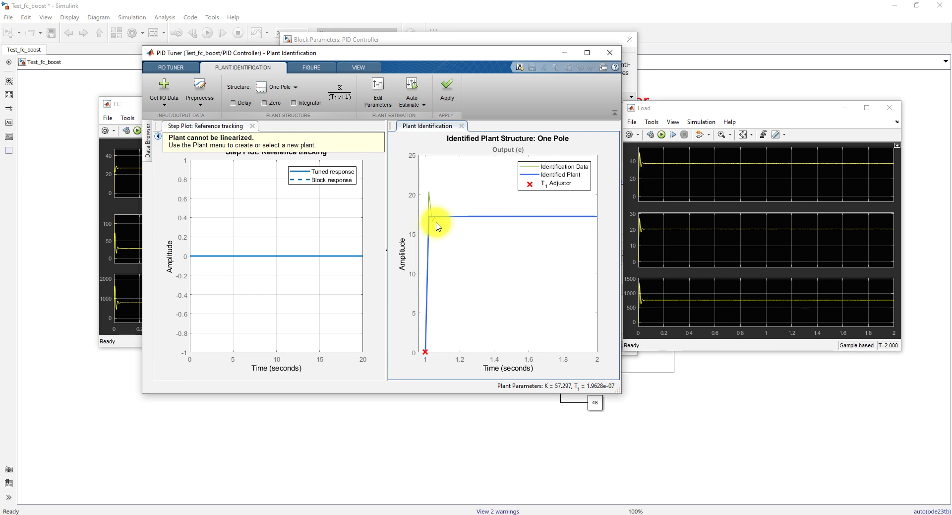
{"action": "left_click", "coordinate": [446, 94]}
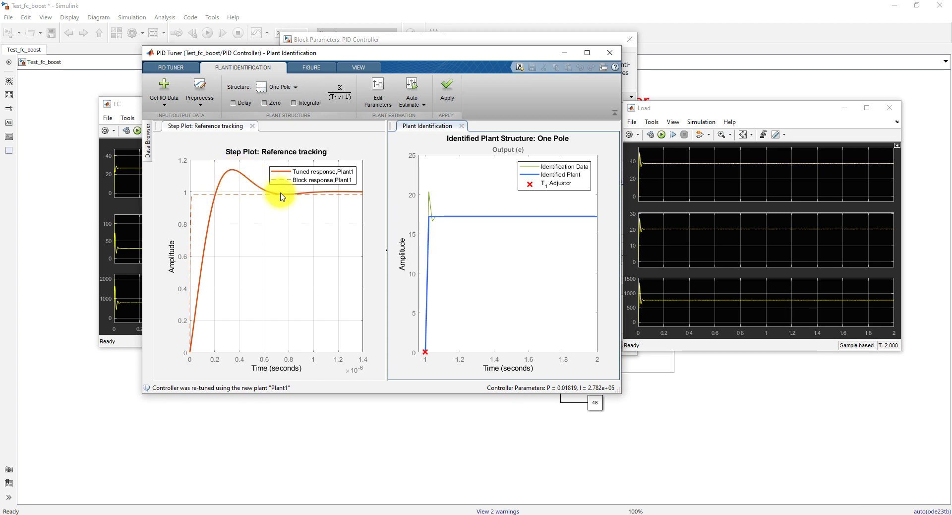
Slow the controller's tuned response time to 0.2204 seconds.
{"action": "left_click", "coordinate": [184, 70]}
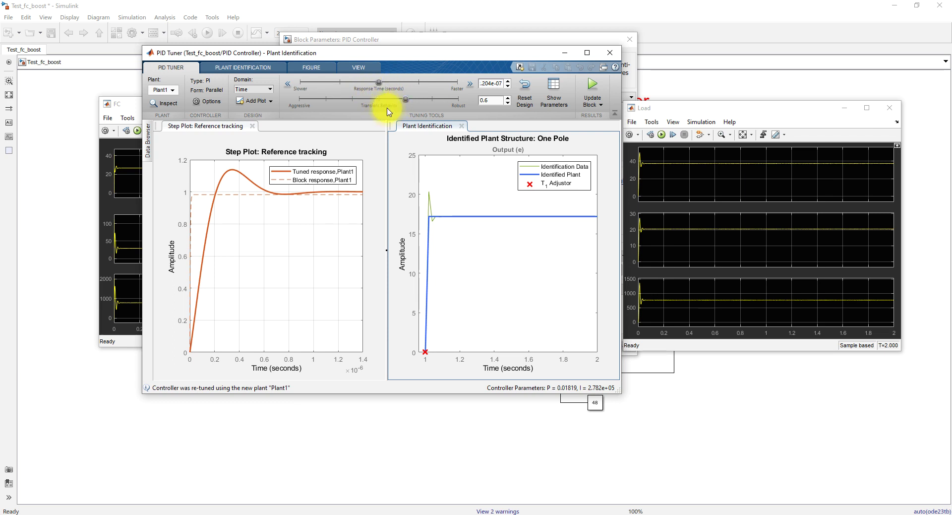
{"action": "left_click_drag", "start_coordinate": [379, 85], "coordinate": [292, 90]}
{"action": "left_click", "coordinate": [293, 87]}
{"action": "left_click", "coordinate": [292, 87]}
{"action": "left_click", "coordinate": [292, 87]}
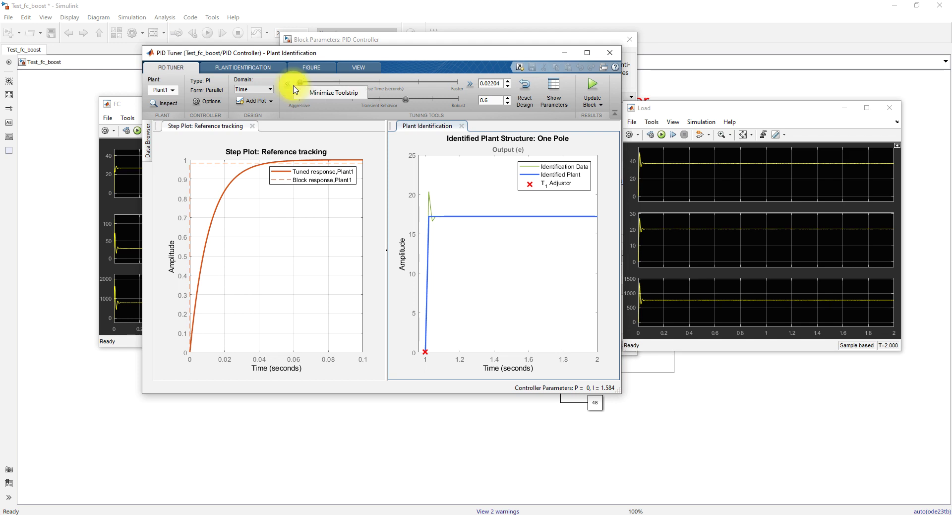
{"action": "left_click", "coordinate": [291, 87]}
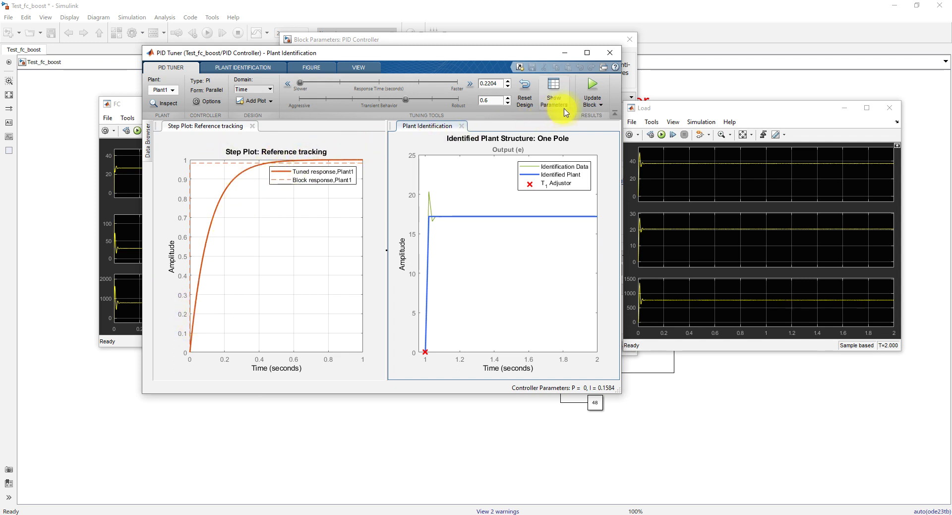
Update the PID Controller block with the tuned gains and check them in its block parameters.
{"action": "left_click", "coordinate": [592, 92]}
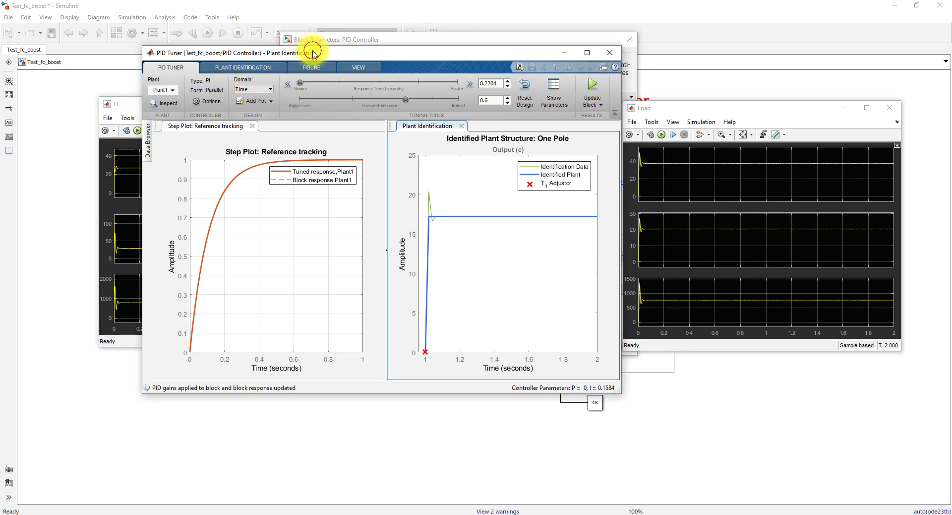
{"action": "left_click_drag", "start_coordinate": [312, 52], "coordinate": [269, 33]}
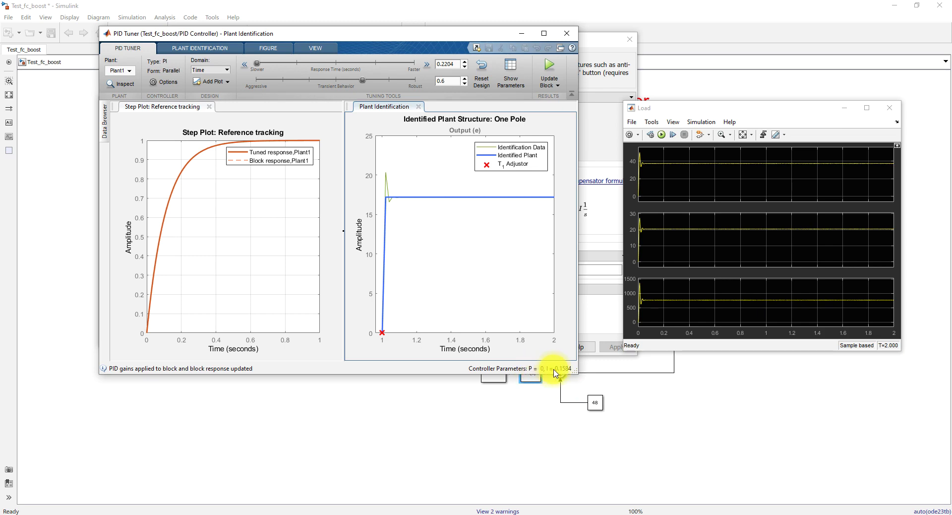
{"action": "left_click", "coordinate": [610, 47]}
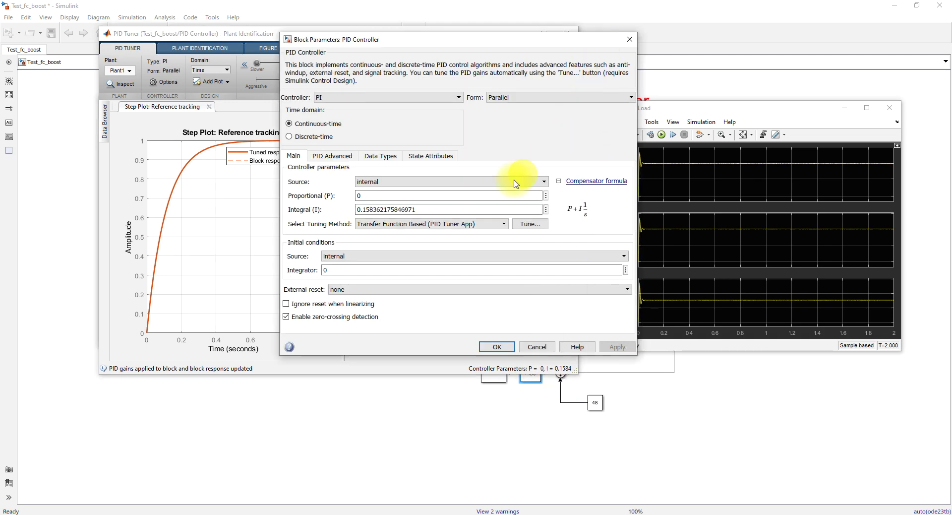
Place the FC and Load scopes side by side over the PID Tuner and run the simulation with the updated gains.
{"action": "left_click_drag", "start_coordinate": [207, 32], "coordinate": [277, 43]}
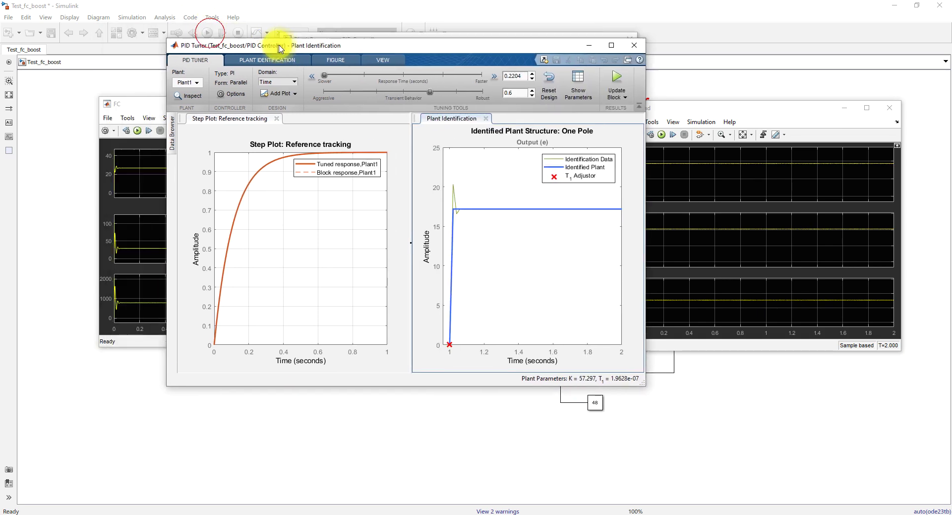
{"action": "left_click_drag", "start_coordinate": [158, 103], "coordinate": [287, 104]}
{"action": "left_click_drag", "start_coordinate": [687, 109], "coordinate": [575, 99]}
{"action": "left_click", "coordinate": [551, 124]}
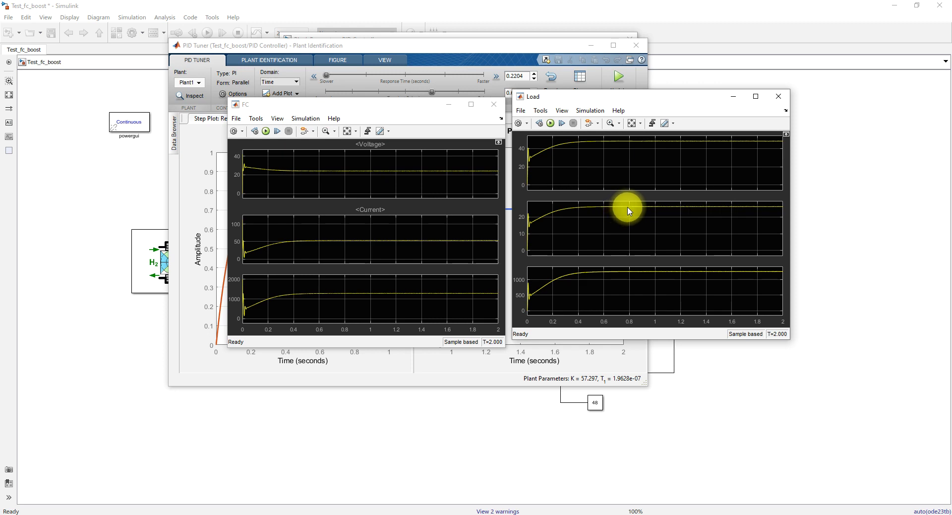
{"action": "left_click", "coordinate": [631, 123]}
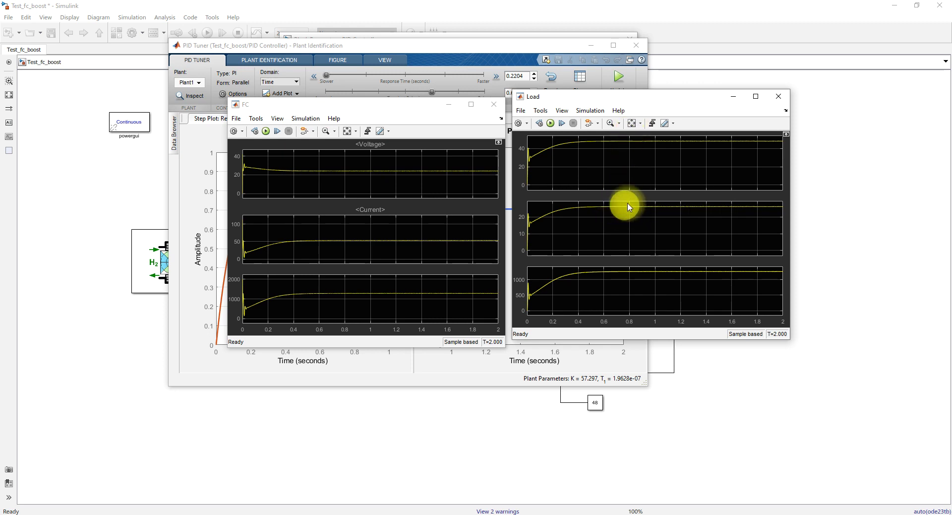
Measure the voltage, current and Product1 traces in the Load scope with cursor measurements.
{"action": "left_click", "coordinate": [665, 123]}
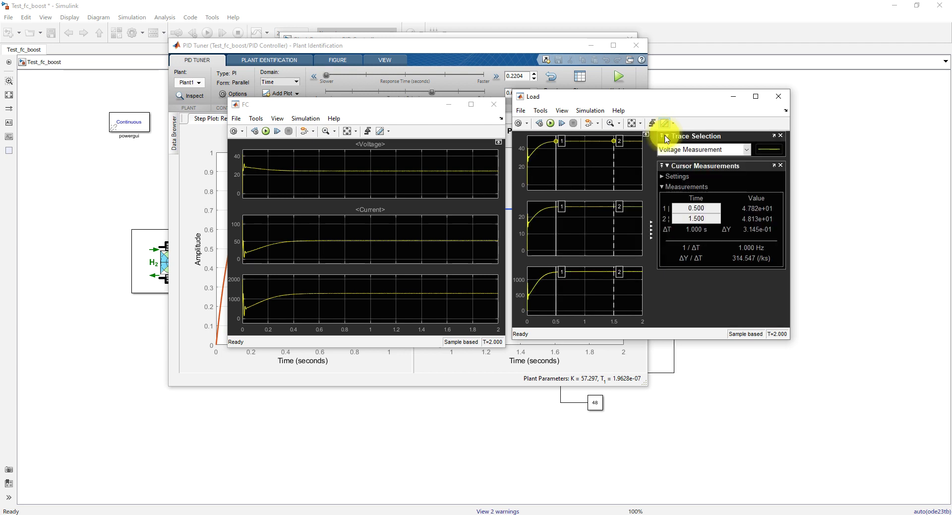
{"action": "left_click", "coordinate": [700, 149]}
{"action": "left_click", "coordinate": [687, 162]}
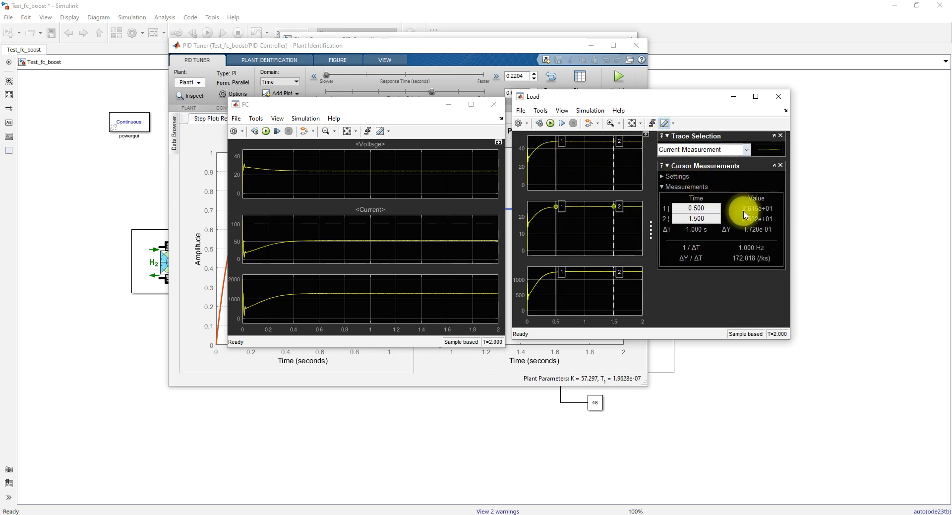
{"action": "left_click", "coordinate": [699, 150]}
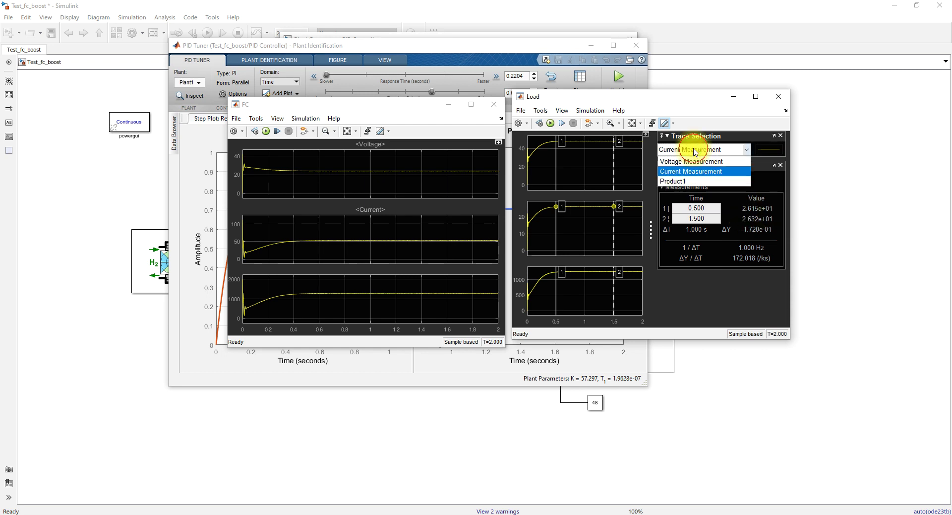
{"action": "left_click", "coordinate": [695, 181]}
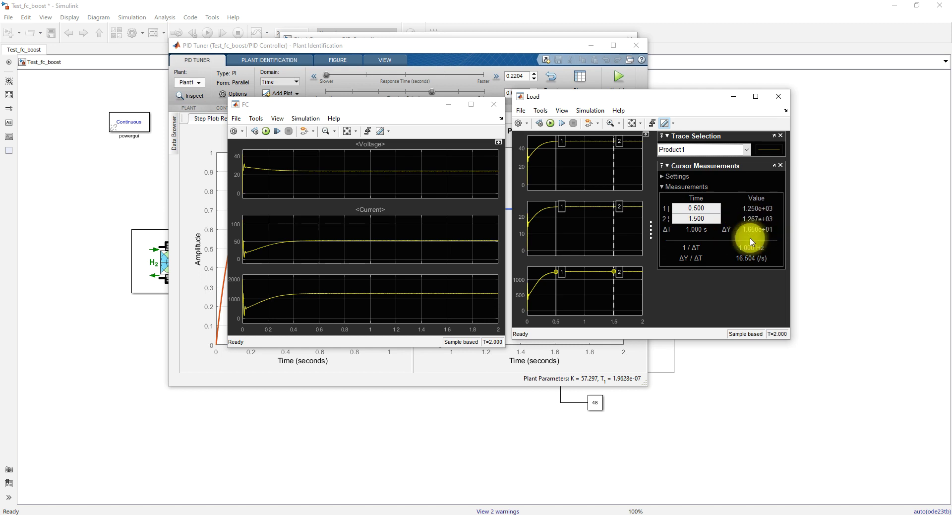
Measure the voltage, current and Product traces in the FC scope with cursor measurements.
{"action": "left_click", "coordinate": [380, 131]}
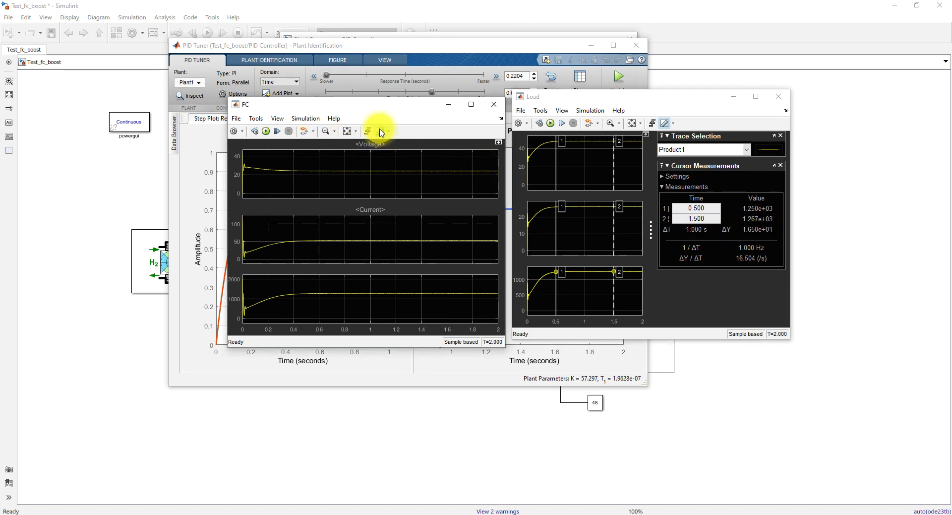
{"action": "left_click", "coordinate": [381, 130]}
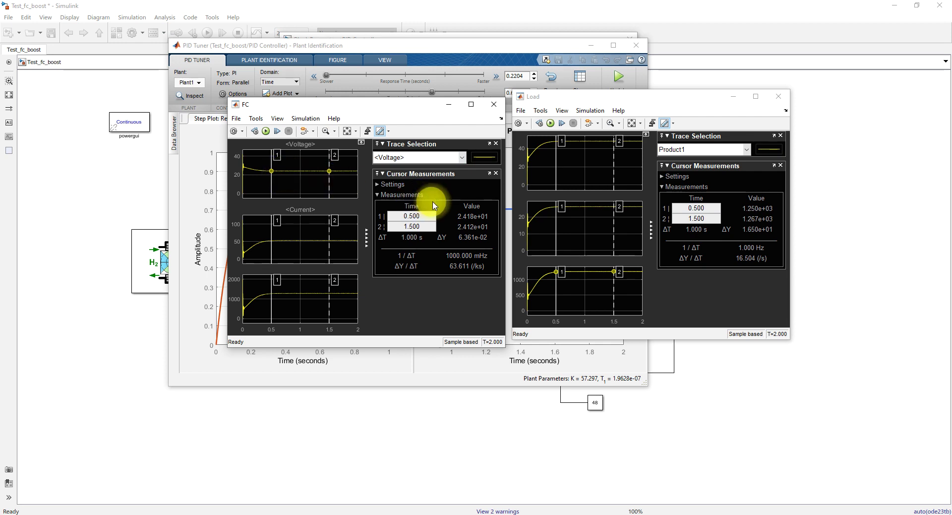
{"action": "left_click", "coordinate": [421, 157]}
{"action": "left_click", "coordinate": [406, 180]}
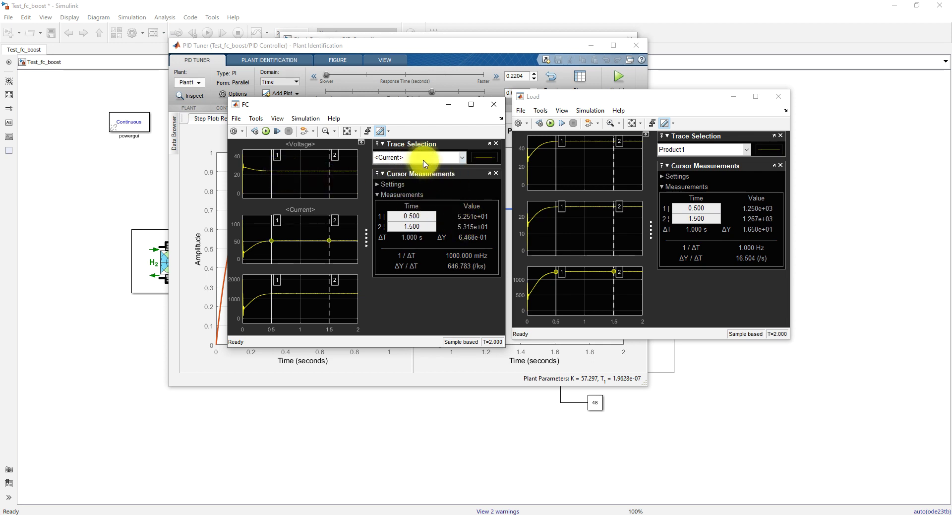
{"action": "left_click", "coordinate": [424, 157]}
{"action": "left_click", "coordinate": [397, 191]}
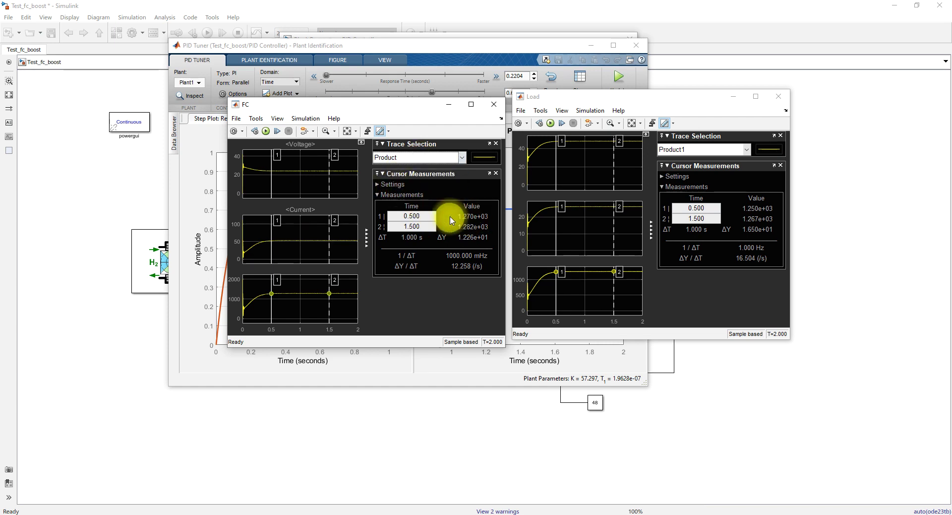
Turn off the FC scope's cursor measurements and measure the Load voltage with the first cursor at about 0.897 s.
{"action": "left_click", "coordinate": [380, 131]}
{"action": "left_click", "coordinate": [665, 123]}
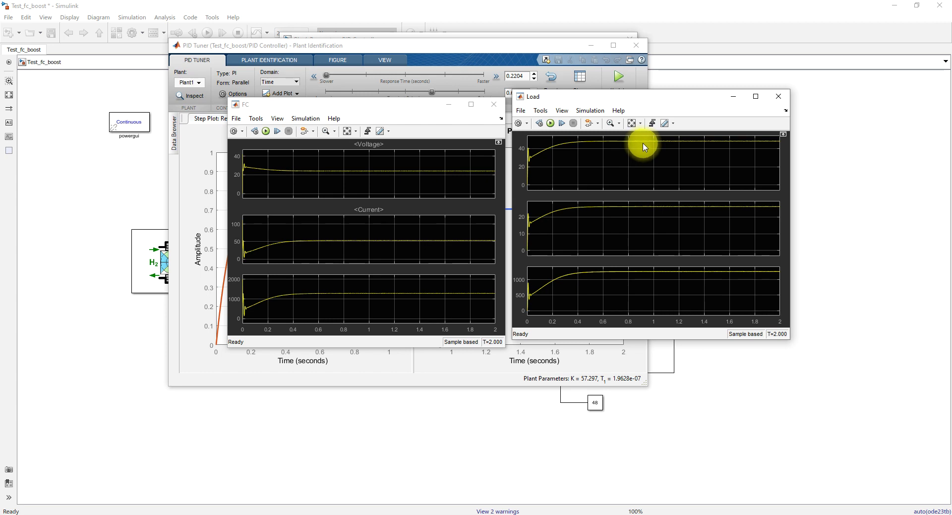
{"action": "left_click", "coordinate": [664, 124]}
{"action": "left_click_drag", "start_coordinate": [564, 141], "coordinate": [580, 141]}
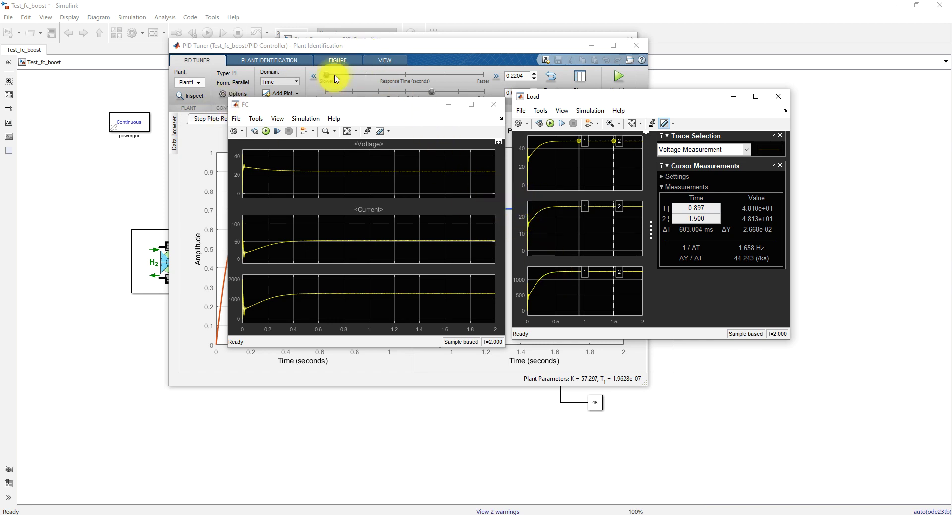
Set the tuned response time to 0.0192 seconds and update the PID Controller block with the new gains.
{"action": "left_click", "coordinate": [391, 47]}
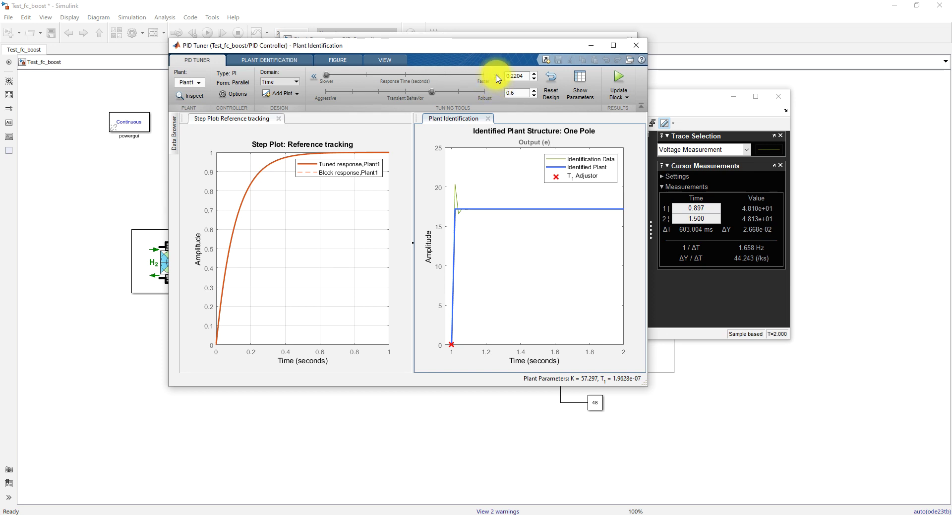
{"action": "mouse_move", "coordinate": [327, 74]}
{"action": "left_mouse_down"}
{"action": "mouse_move", "coordinate": [366, 79]}
{"action": "mouse_move", "coordinate": [333, 76]}
{"action": "left_mouse_up"}
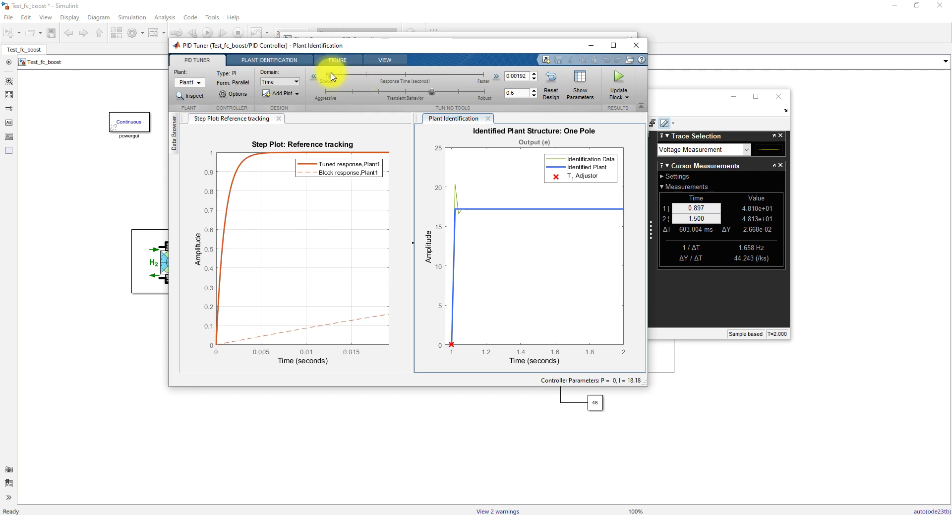
{"action": "left_click", "coordinate": [314, 77]}
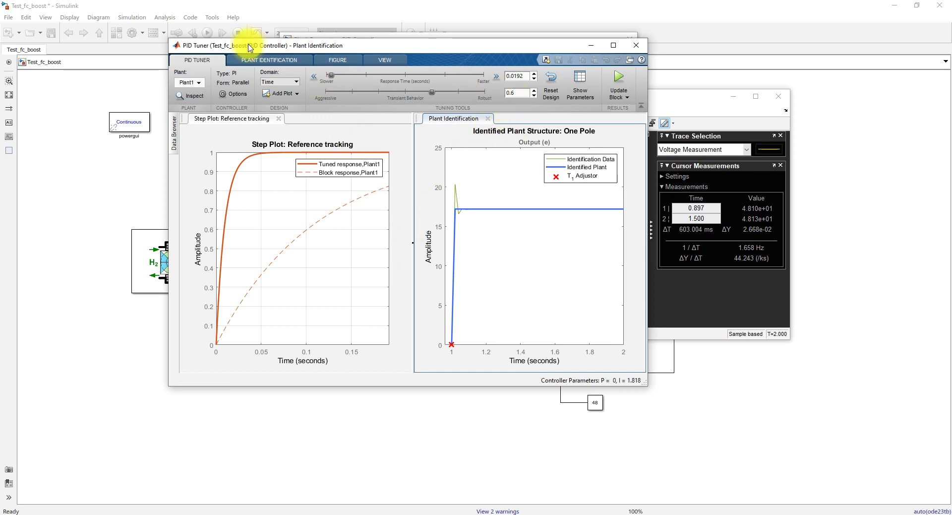
{"action": "left_click", "coordinate": [315, 77]}
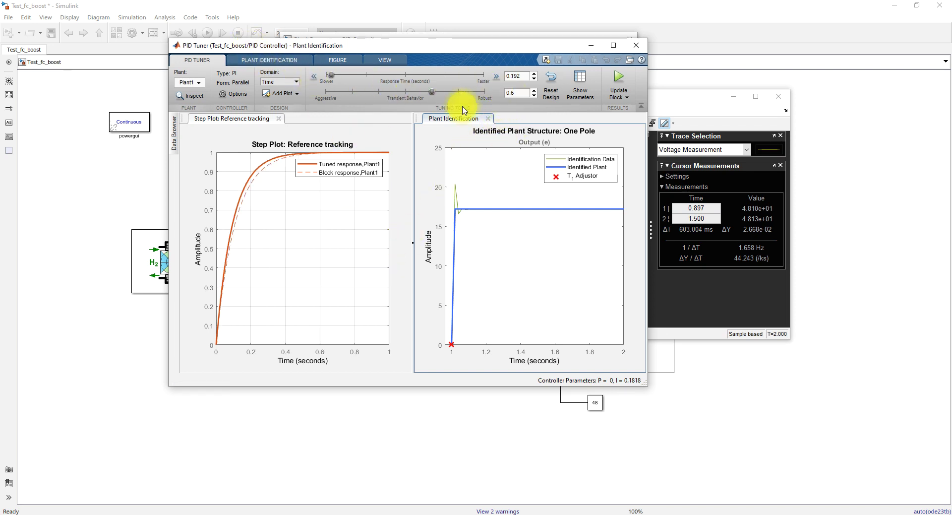
{"action": "left_click", "coordinate": [496, 77]}
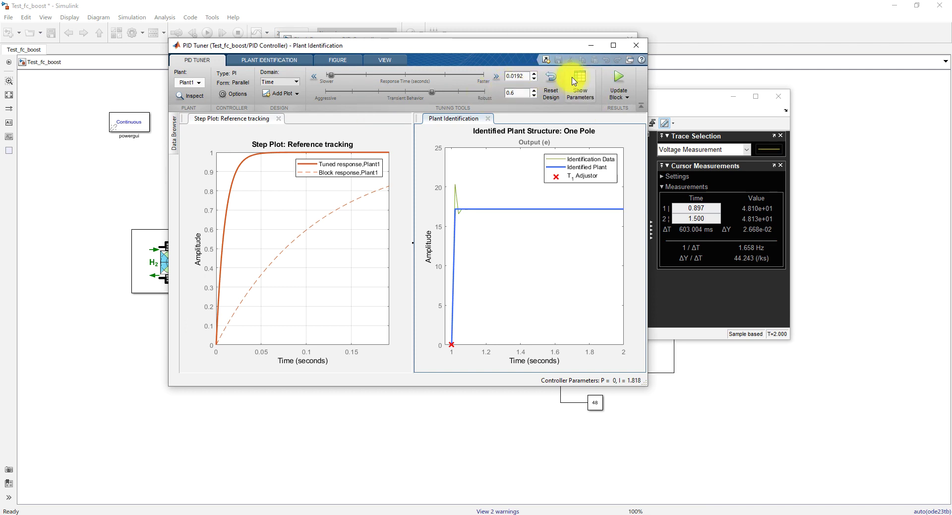
{"action": "left_click", "coordinate": [620, 80]}
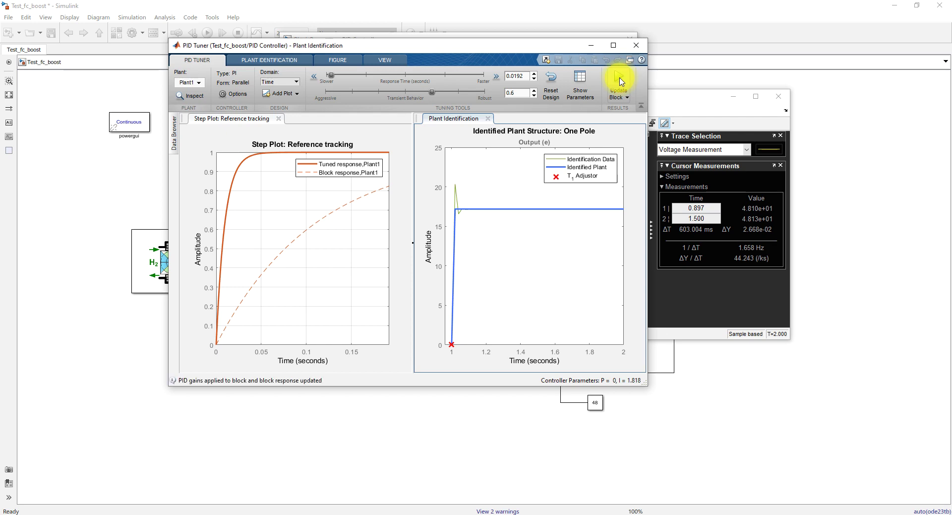
Bring the FC and Load scopes back to the front and rerun the simulation with the faster controller.
{"action": "left_click", "coordinate": [424, 489]}
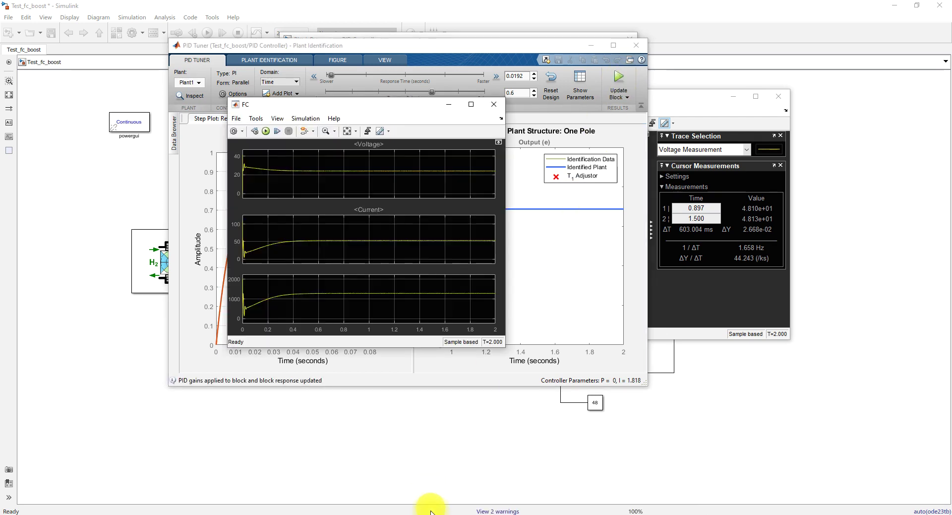
{"action": "left_click", "coordinate": [483, 484]}
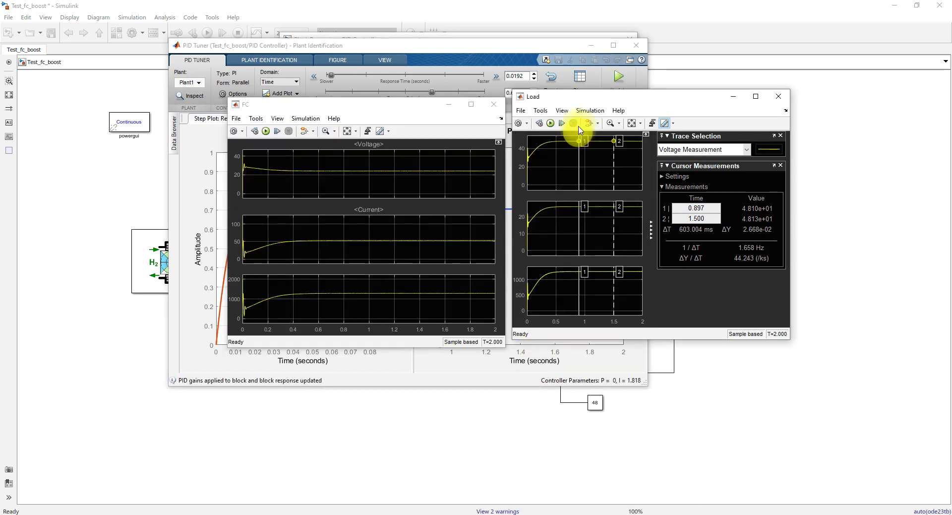
{"action": "left_click", "coordinate": [552, 124]}
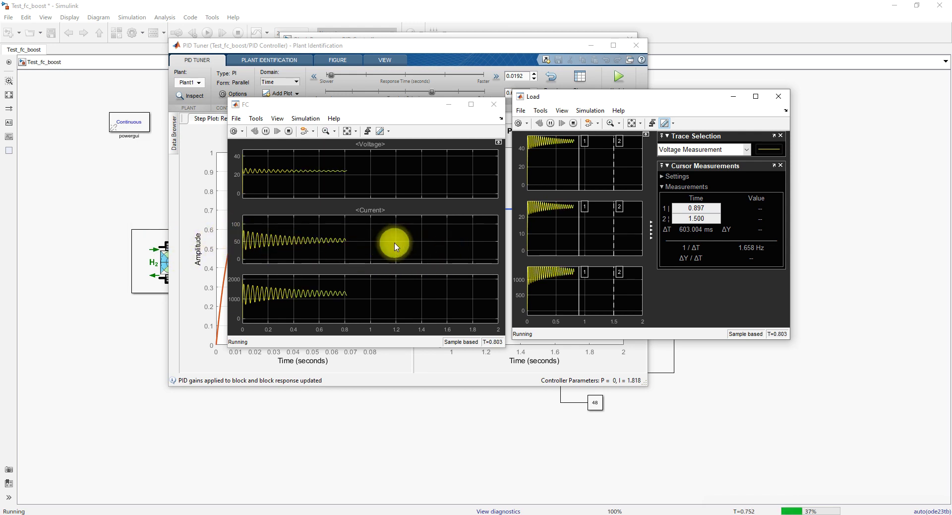
Stop the running simulation and update the PID Controller block with gains tuned for a 0.192-second response time.
{"action": "left_click", "coordinate": [573, 124]}
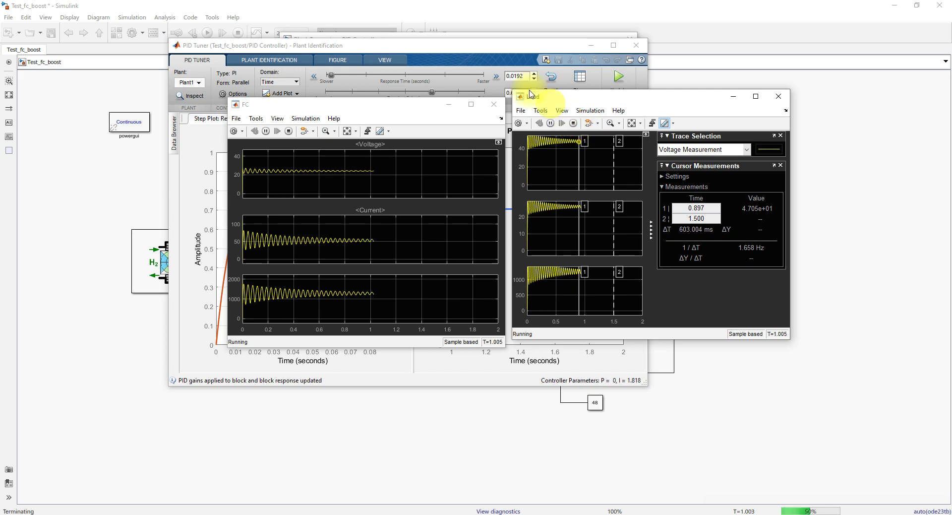
{"action": "left_click", "coordinate": [449, 46]}
{"action": "left_click", "coordinate": [315, 77]}
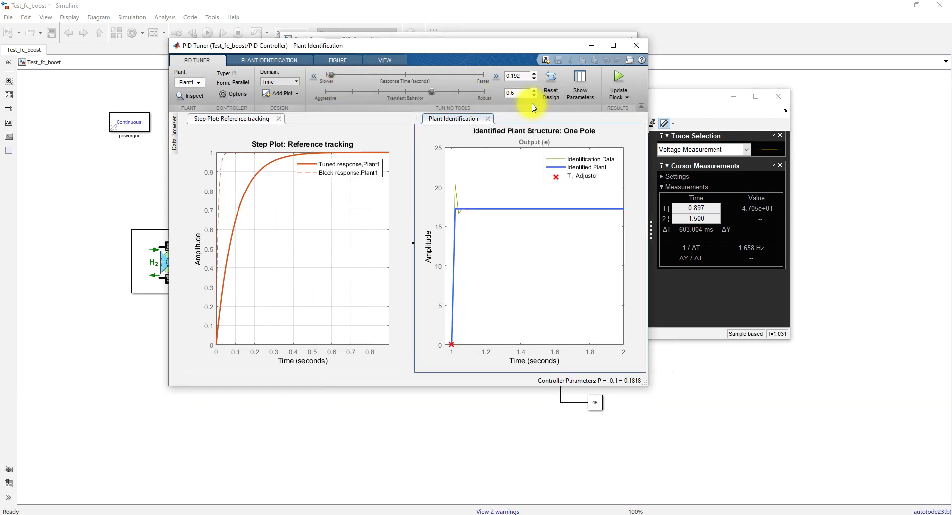
{"action": "left_click", "coordinate": [619, 79]}
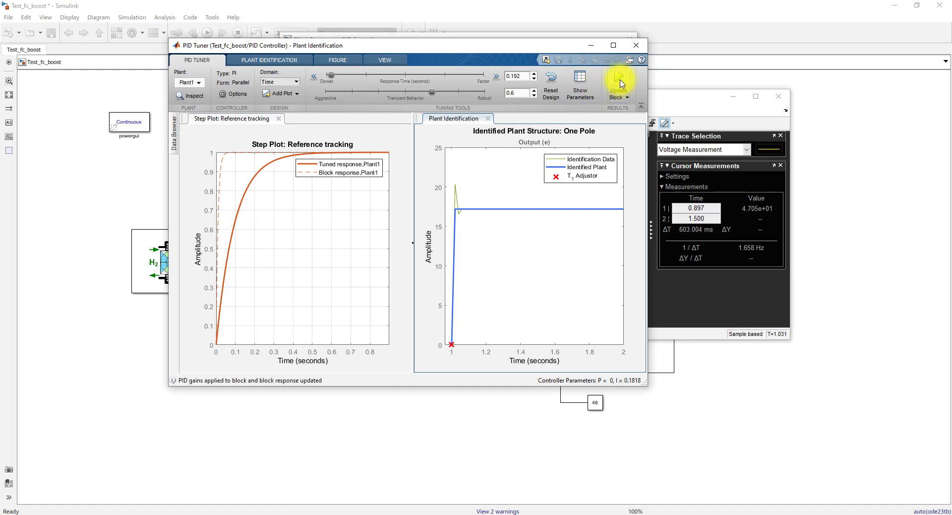
Bring the Load and FC scopes back to the front and rerun the simulation with the slower controller.
{"action": "left_click", "coordinate": [673, 99]}
{"action": "mouse_move", "coordinate": [500, 503]}
{"action": "left_click", "coordinate": [425, 485]}
{"action": "left_click", "coordinate": [267, 132]}
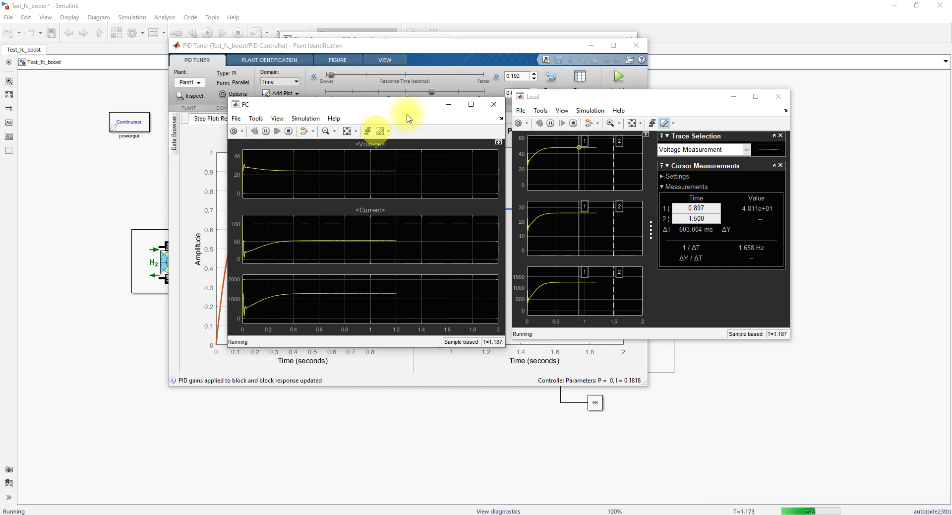
Turn off the Load scope's cursor measurements, separate the two scopes for comparison, and return to the model diagram.
{"action": "left_click", "coordinate": [665, 125]}
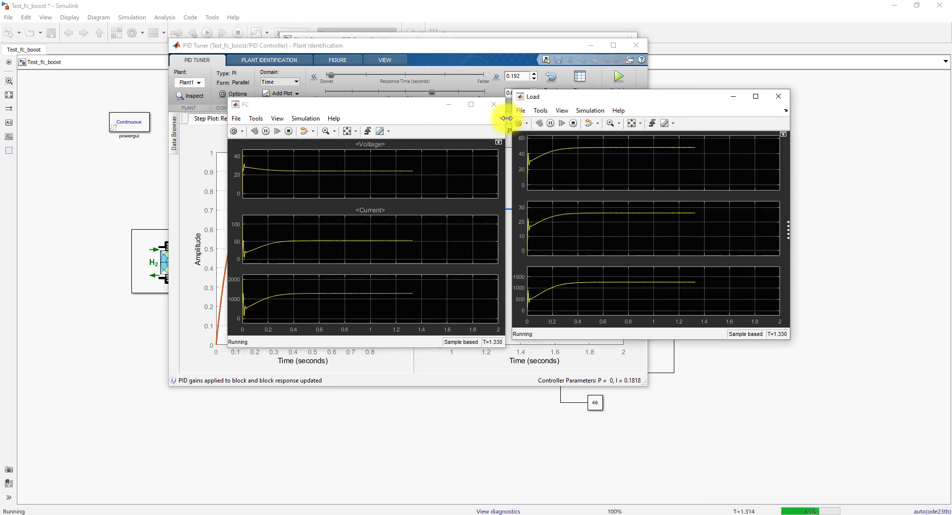
{"action": "left_click_drag", "start_coordinate": [397, 106], "coordinate": [341, 120]}
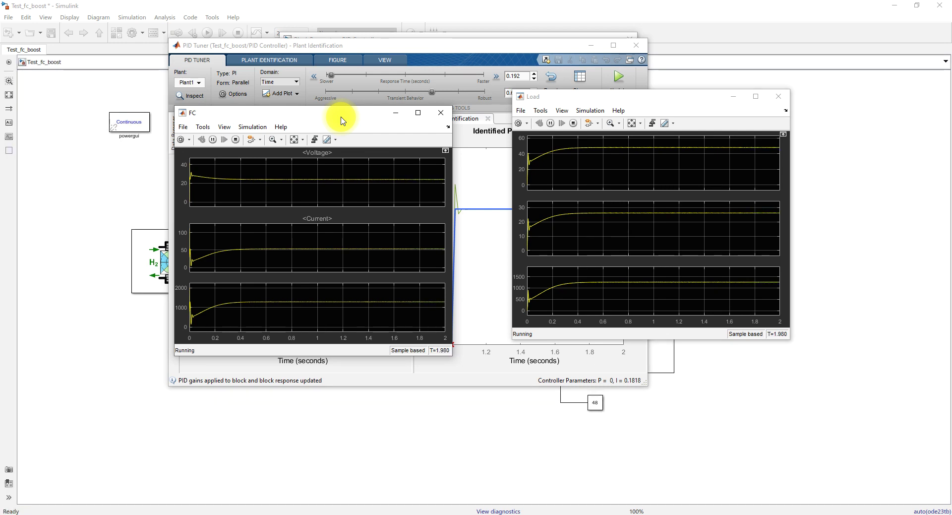
{"action": "left_click", "coordinate": [461, 443]}
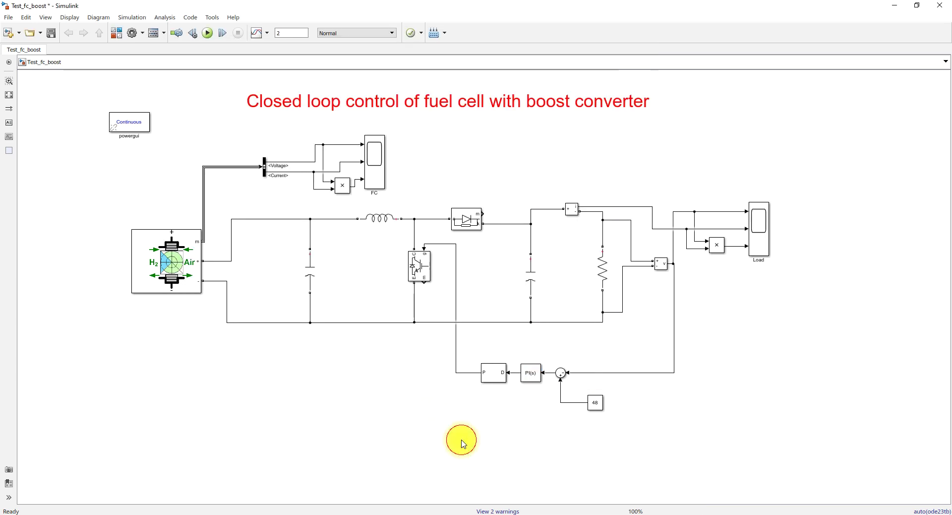